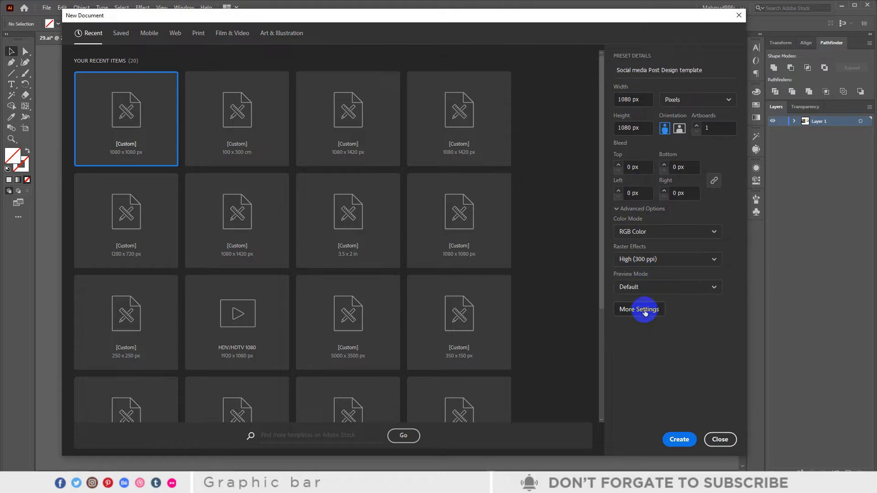
Step: Create the 1080 x 1080 px RGB document at 300 ppi and set the stroke colour to none
left_click(680, 438)
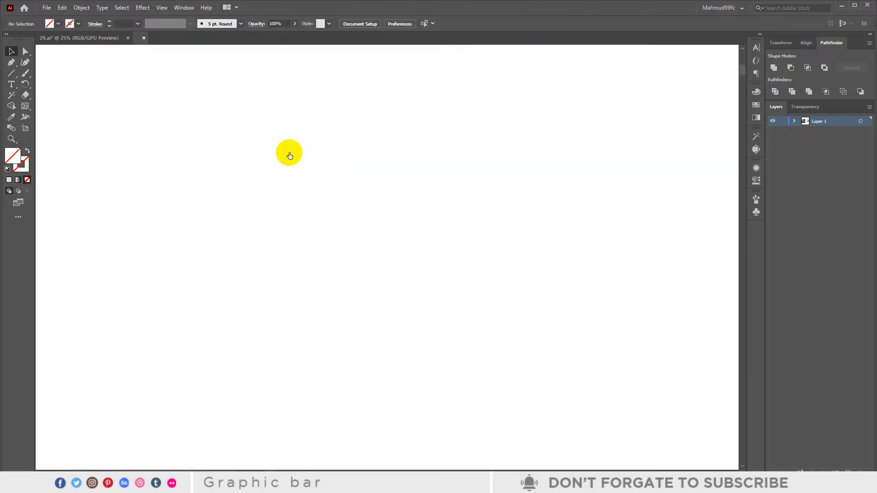
left_click(77, 24)
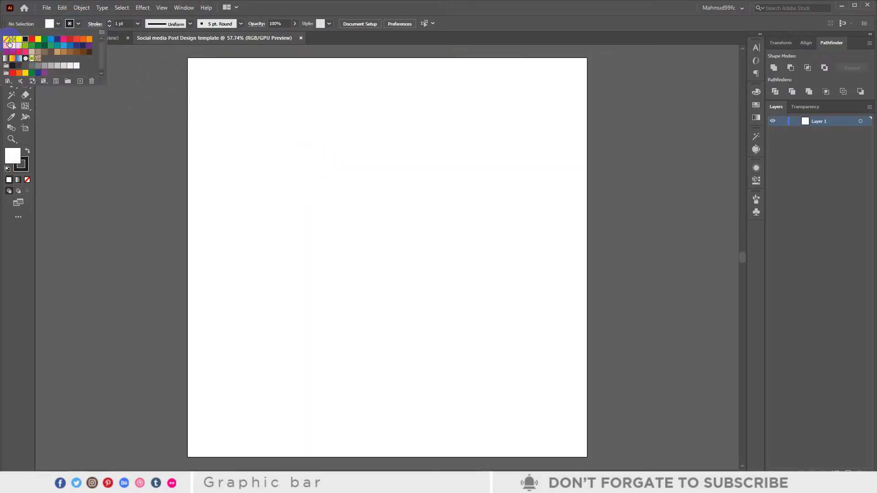
left_click(6, 40)
left_click(62, 121)
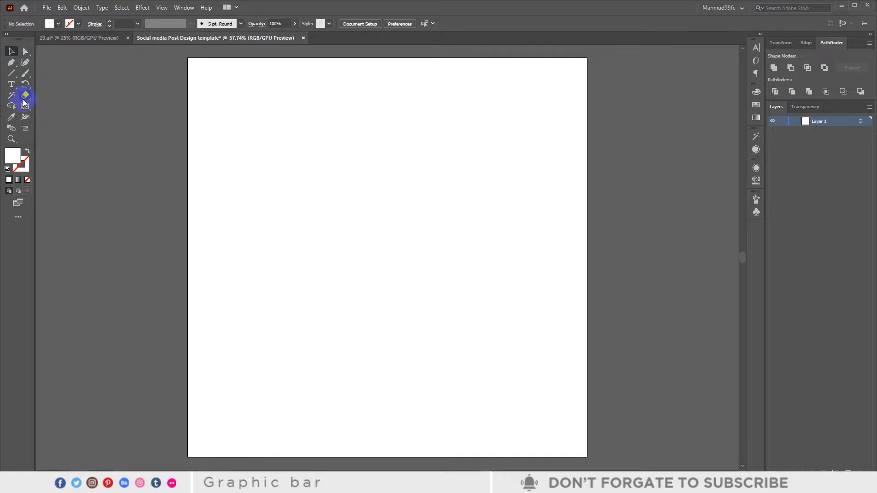
Step: Create a rectangle 1080 px wide and 1080 px high with the Rectangle tool
right_click(12, 74)
left_click(58, 73)
left_click(405, 223)
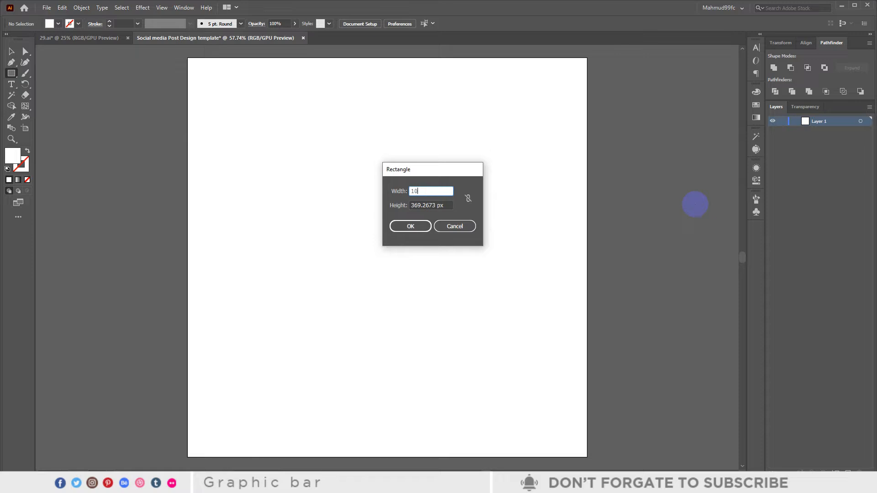
key("Tab")
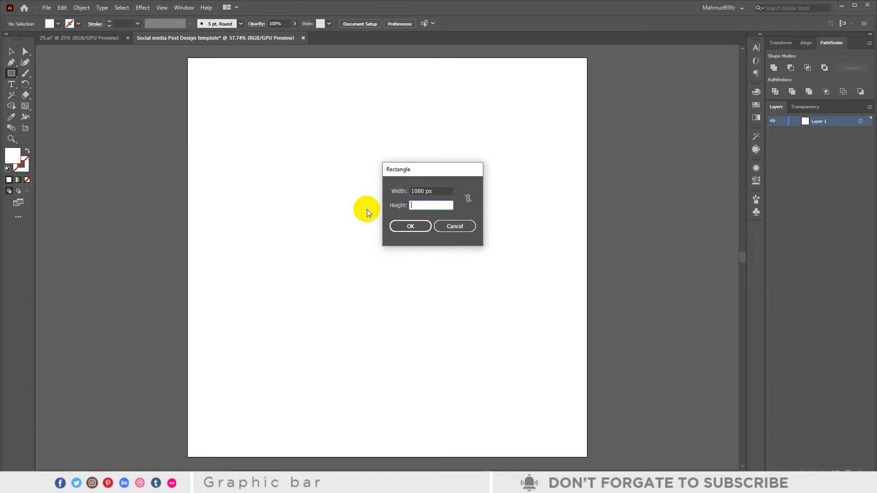
type("1080")
key("Return")
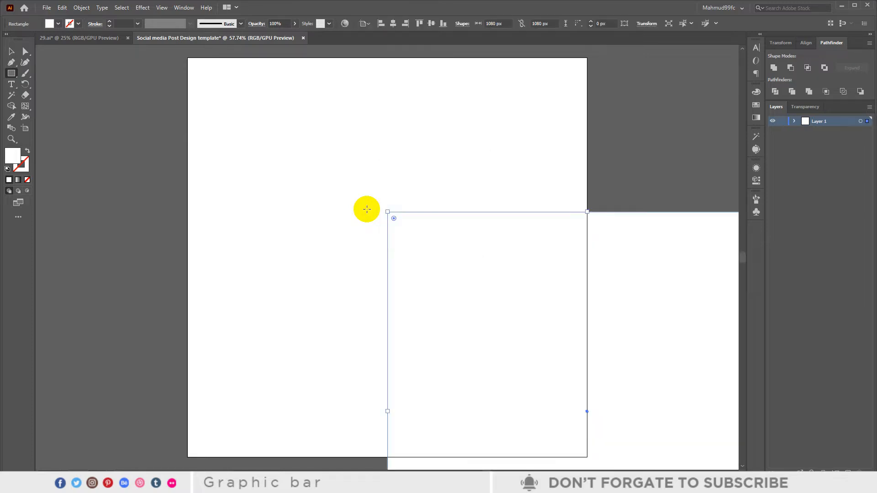
Step: Centre the square horizontally and vertically on the artboard
left_click(11, 51)
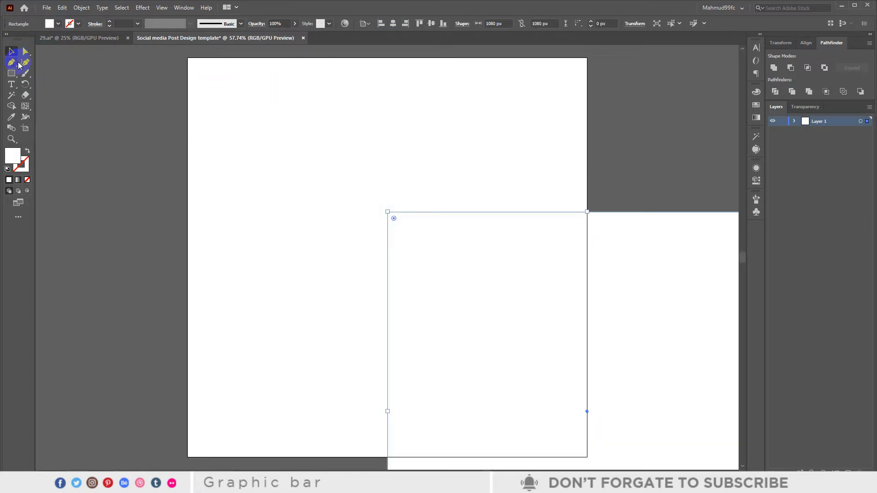
scroll(405, 207, "down", 3)
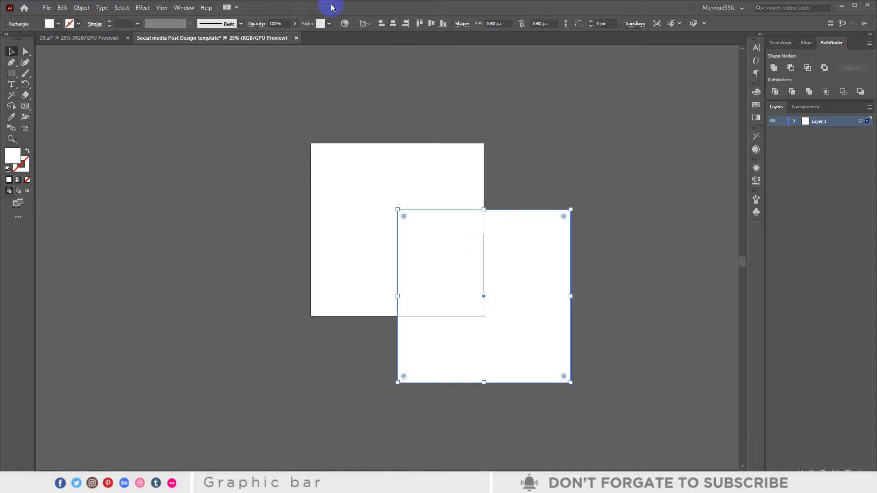
left_click(392, 23)
left_click(431, 23)
left_click(366, 23)
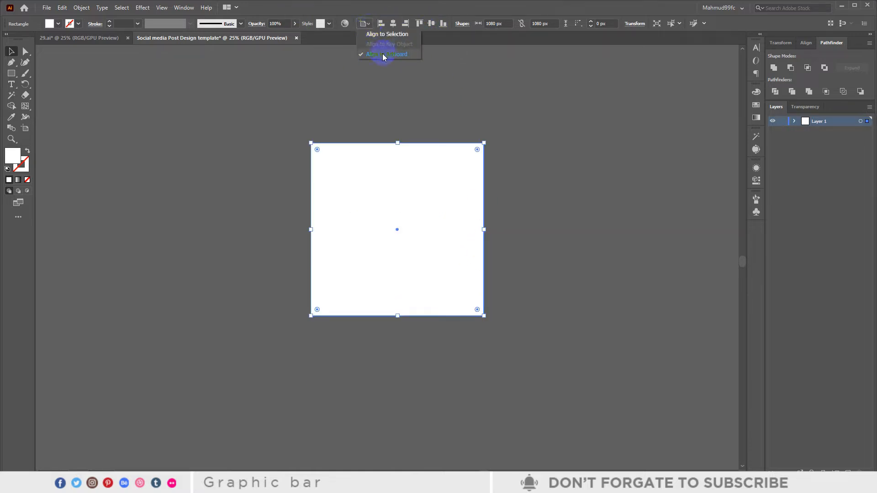
left_click(394, 23)
left_click(541, 174)
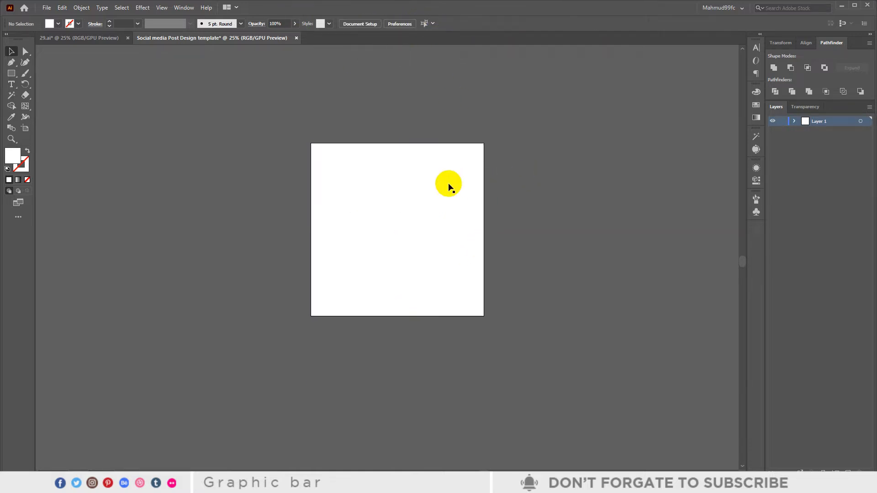
Step: Fill the background square with a neutral near-black grey
left_click(438, 181)
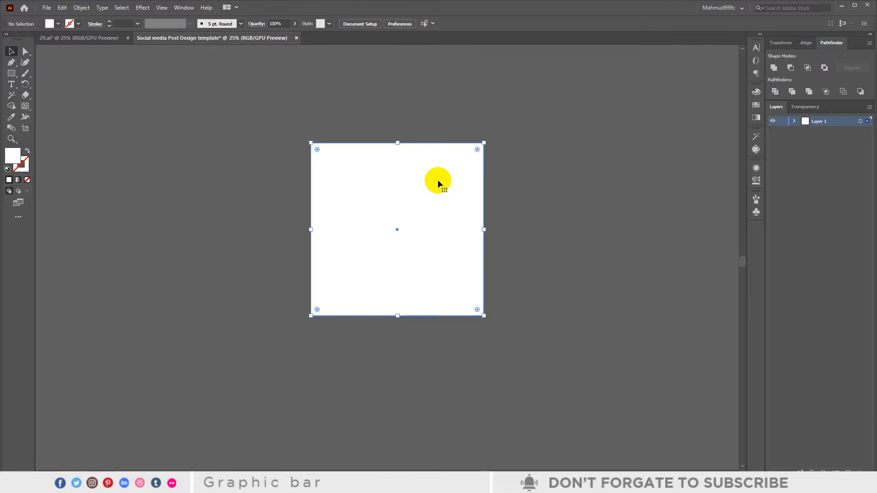
left_click(57, 24)
left_click(14, 67)
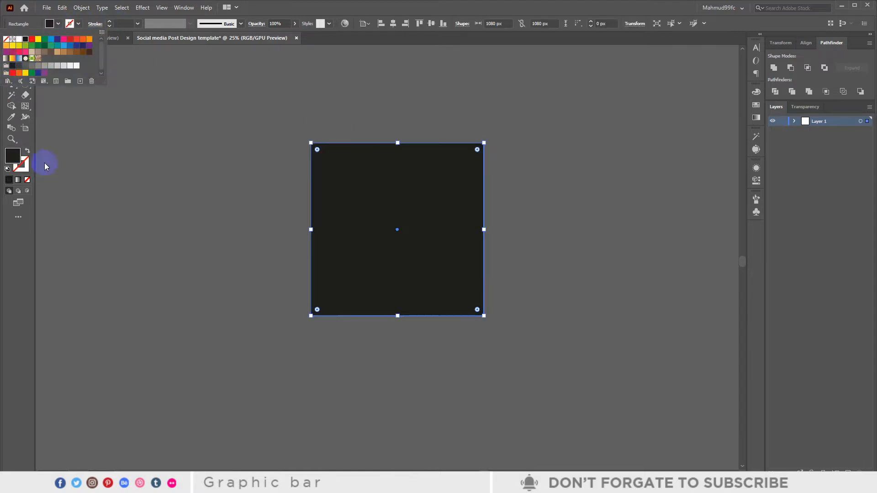
double_click(12, 155)
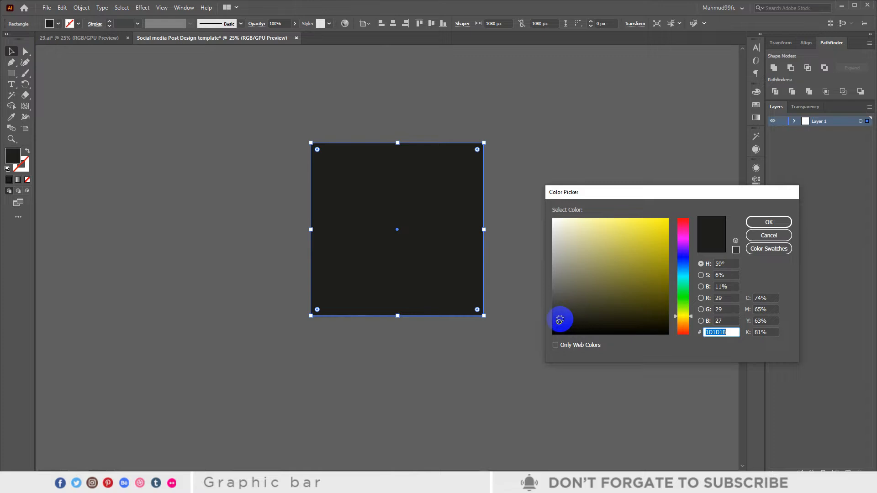
left_click_drag(559, 320, 552, 319)
left_click(747, 224)
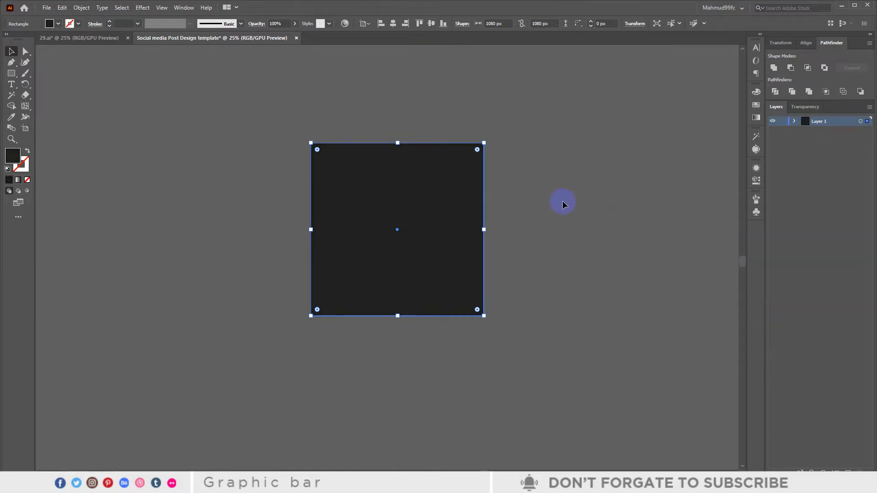
left_click(562, 201)
Step: Copy the grouped design elements from 29.ai and paste them into the Social media Post Design template document
left_click(390, 205)
key("ctrl+equal")
key("ctrl+equal")
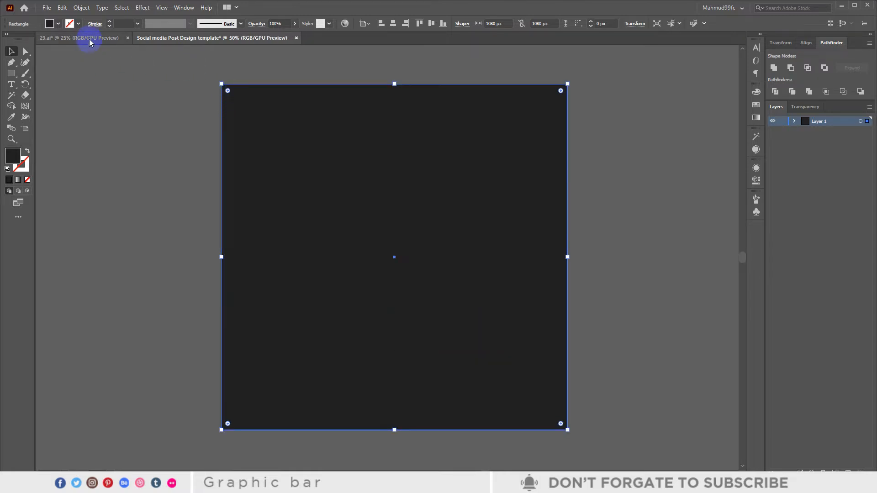
left_click(89, 42)
left_click(557, 240)
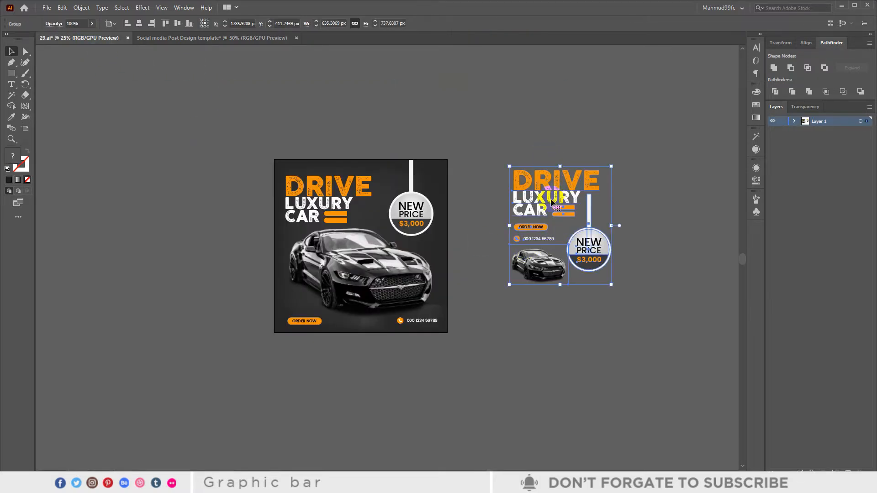
left_click(221, 37)
left_click(289, 294)
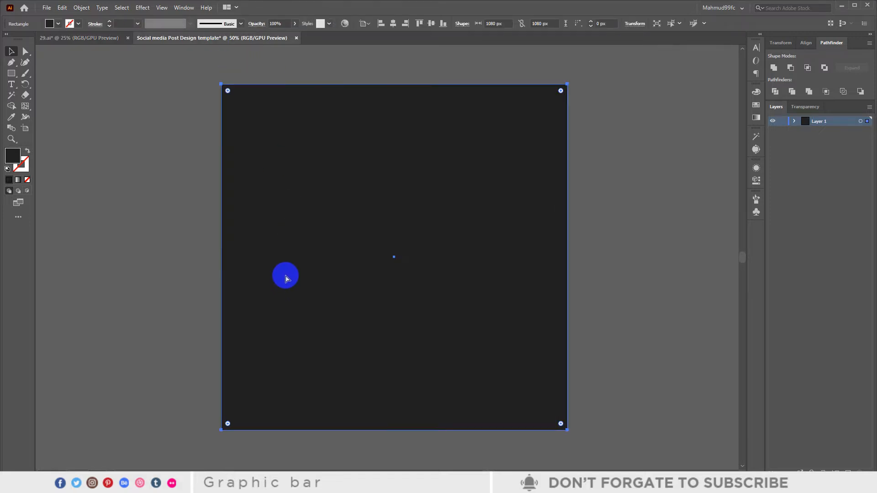
key("ctrl+v")
Step: Move the pasted group off the artboard onto the empty canvas just left of the background square
left_click_drag(376, 224, 97, 225)
left_click_drag(261, 291, 396, 284)
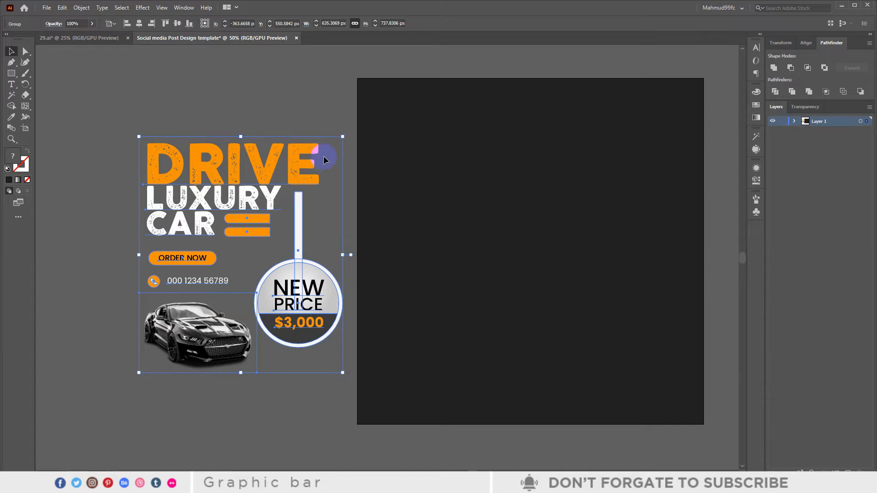
left_click_drag(323, 160, 282, 159)
left_click(283, 101)
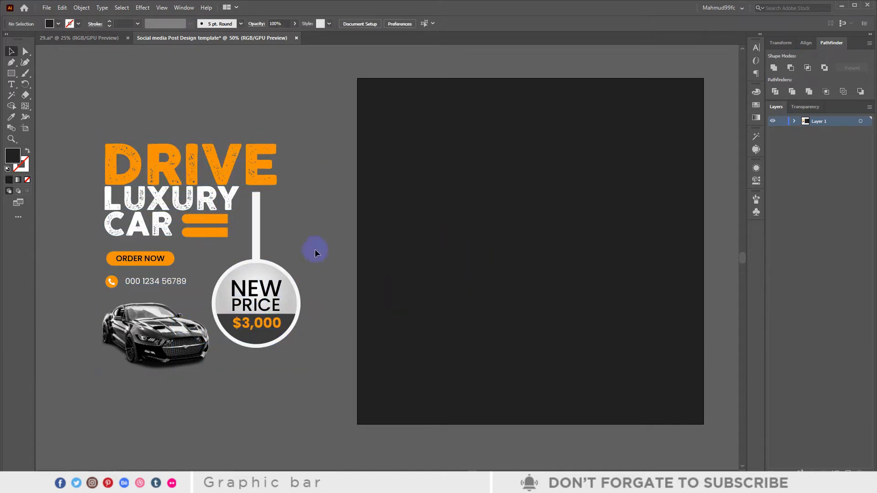
left_click(475, 231)
Step: Ungroup the pasted design elements so the car image is separate from the text and price badge
left_click(175, 347)
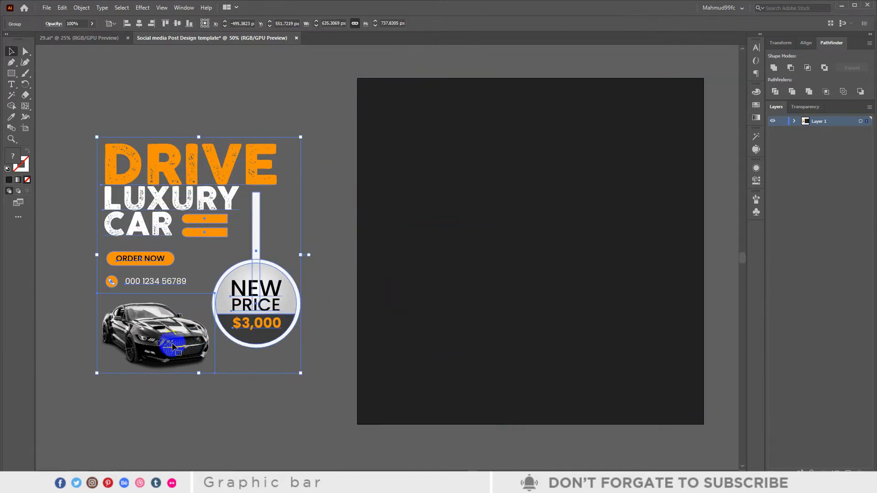
right_click(173, 348)
left_click(223, 260)
left_click(161, 394)
Step: Move the car image onto the dark background and enlarge it to span most of the artboard's width, slightly below the middle
left_click(155, 341)
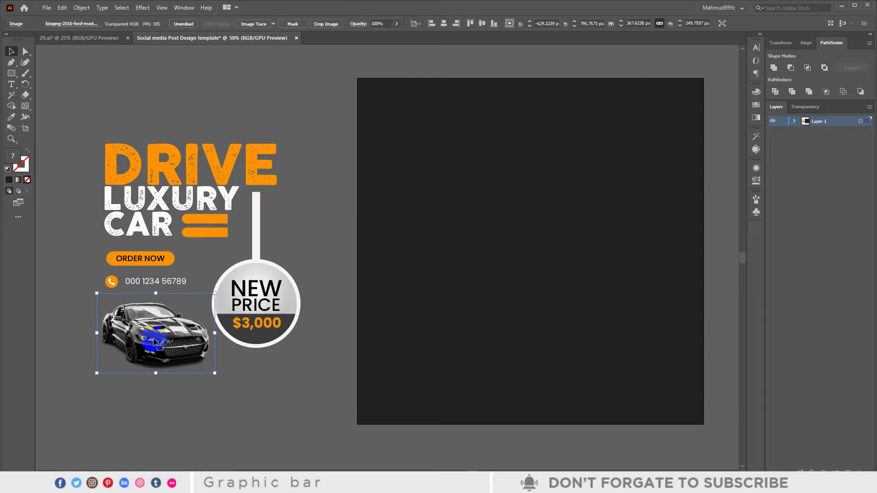
left_click_drag(155, 341, 501, 288)
left_click_drag(557, 325, 630, 380)
left_click_drag(548, 298, 581, 322)
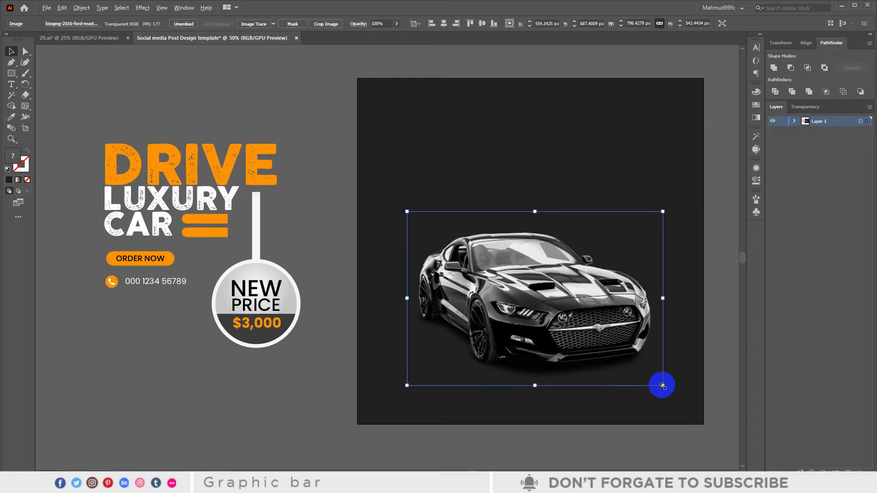
left_click_drag(662, 386, 684, 400)
left_click_drag(601, 331, 586, 315)
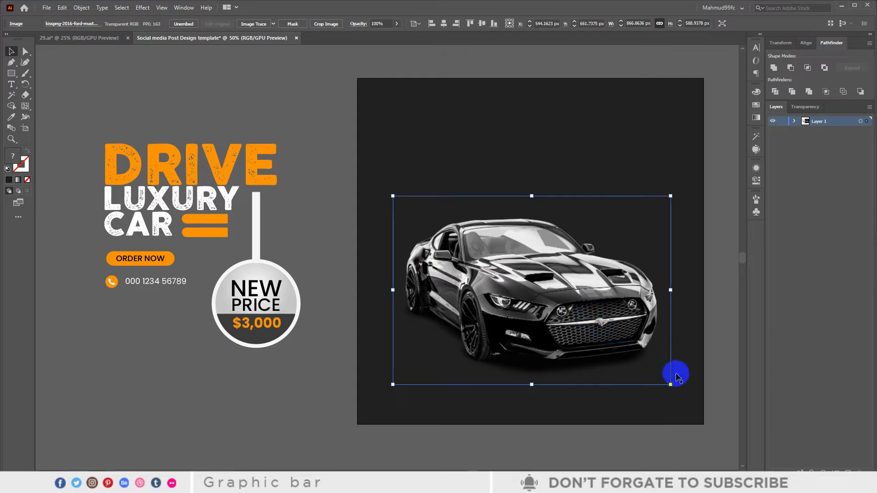
left_click_drag(671, 382, 676, 385)
left_click(337, 137)
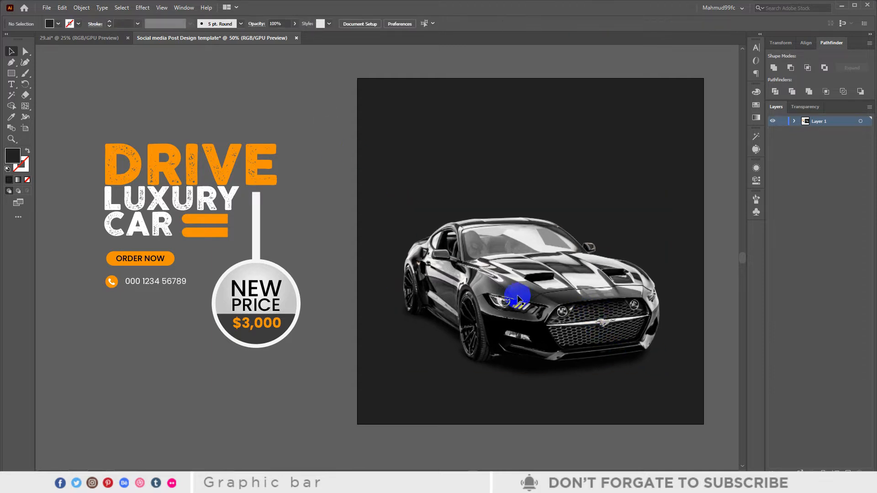
left_click(425, 132)
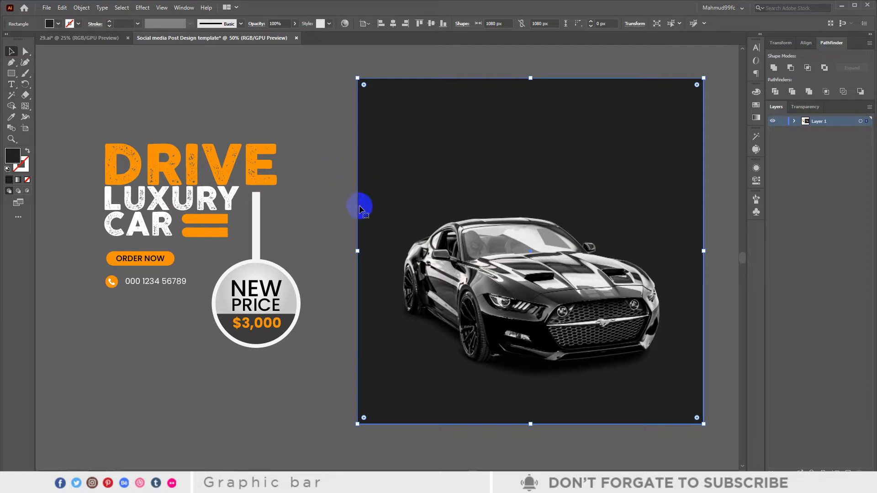
left_click(312, 208)
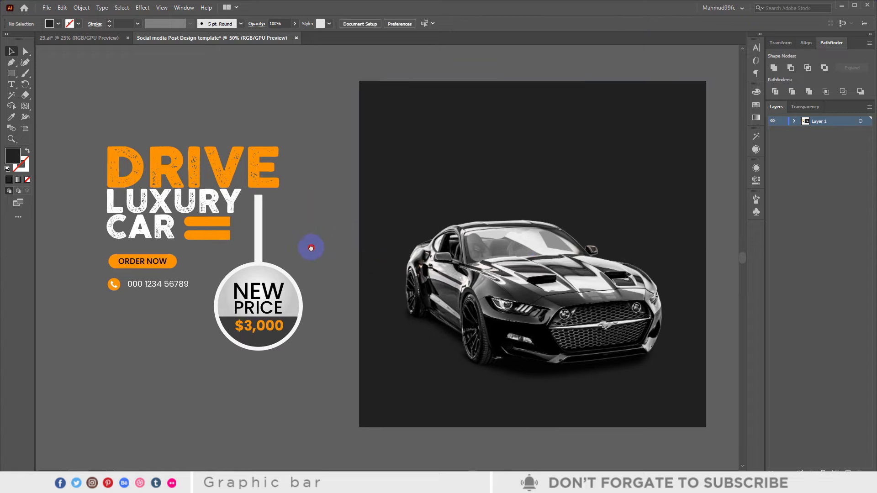
Step: Ungroup the headline group so its text lines and orange bars are separate objects
left_click_drag(309, 248, 692, 231)
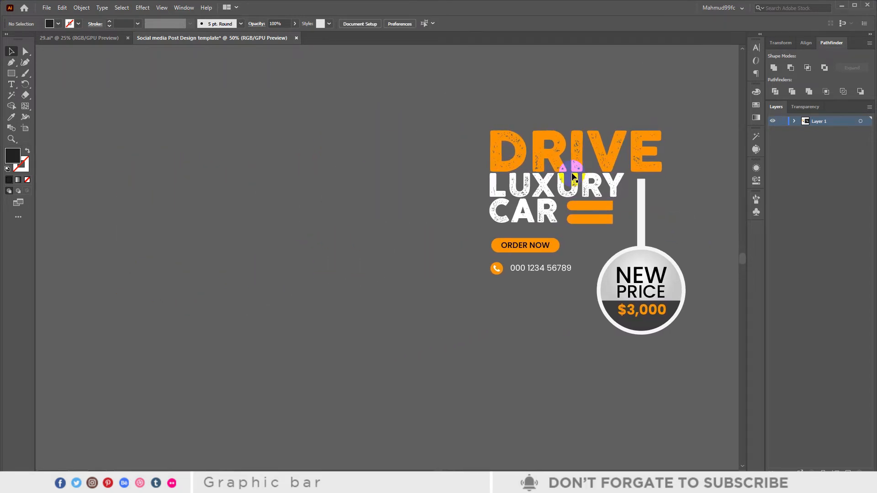
left_click(560, 164)
right_click(559, 164)
left_click(587, 231)
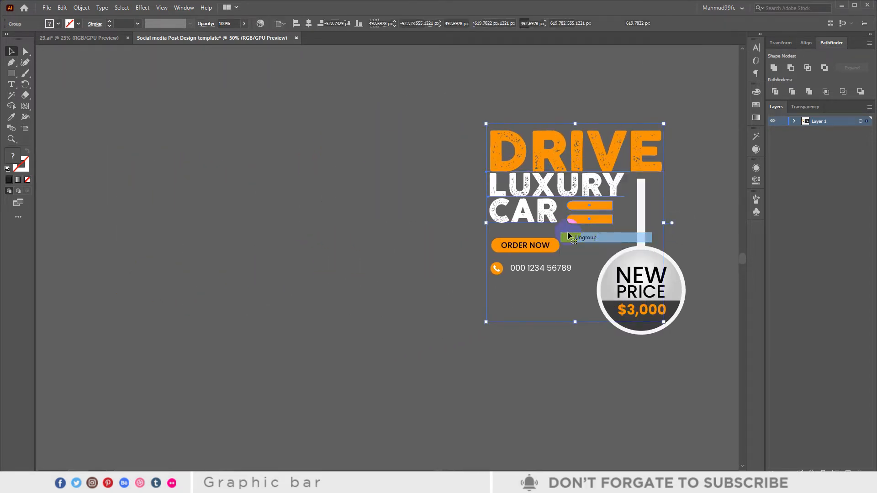
left_click(538, 150)
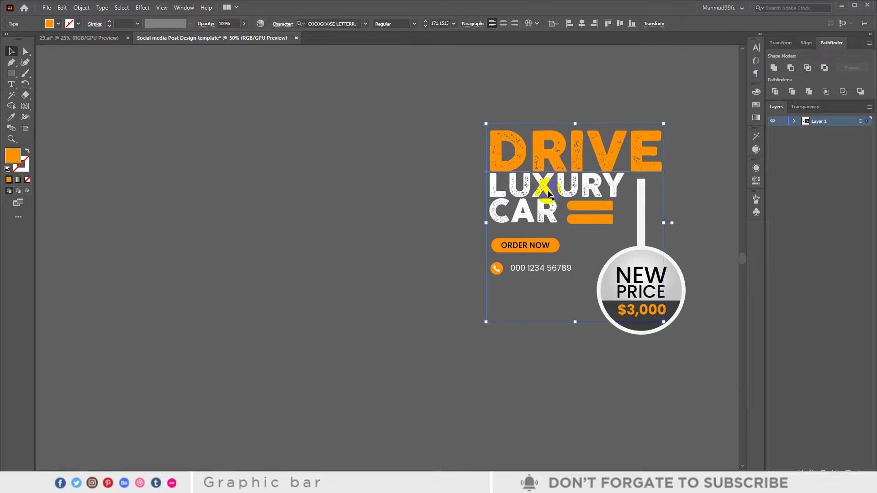
left_click(538, 185)
left_click(498, 137)
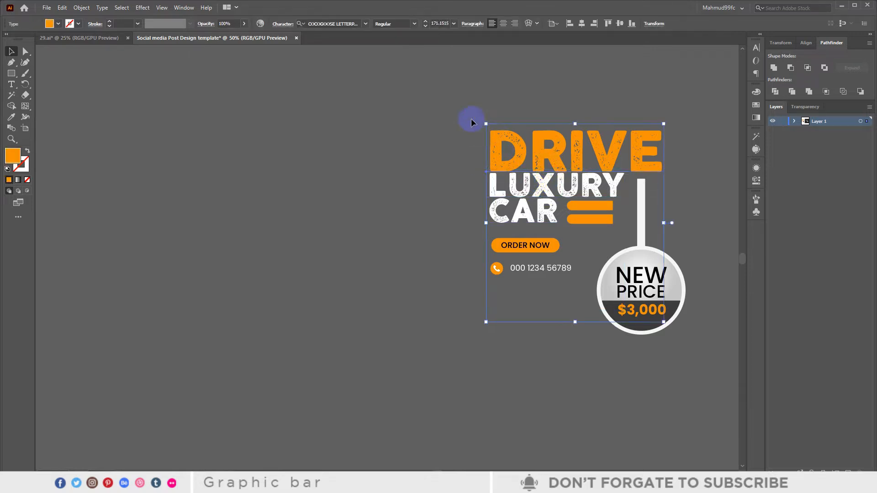
Step: Group the DRIVE LUXURY CAR text with its two orange bars and move the group away from the order button and price badge
left_click_drag(452, 112, 595, 219)
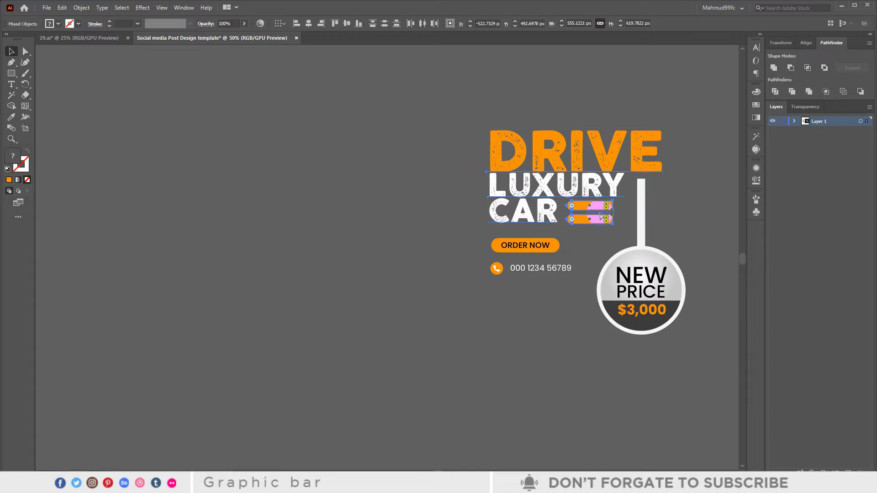
key("ctrl+g")
left_click_drag(578, 182, 364, 160)
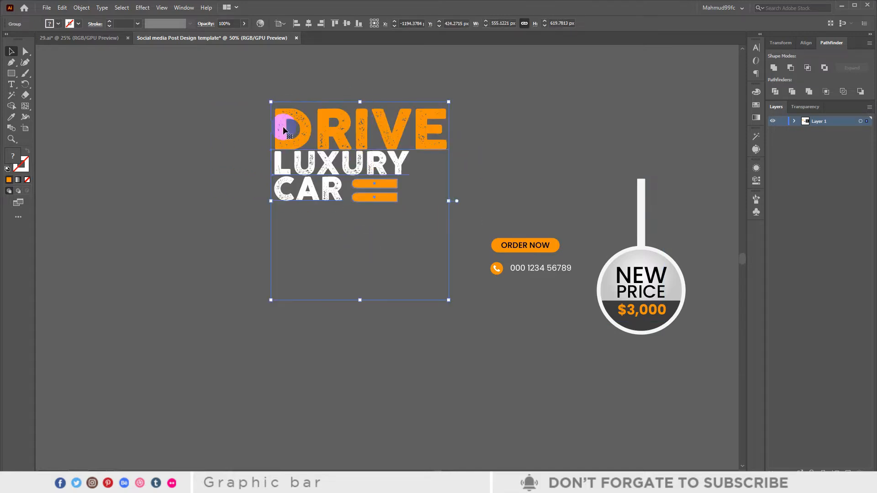
left_click(195, 153)
left_click_drag(303, 131, 359, 134)
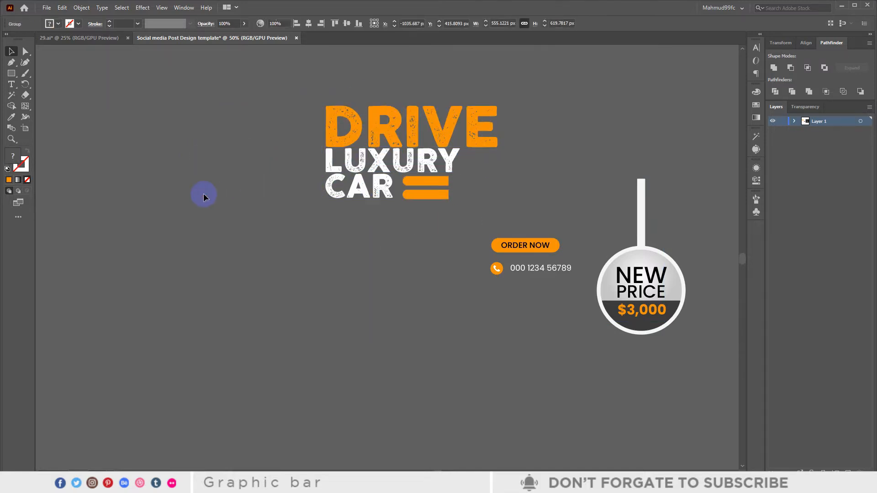
left_click(203, 193)
Step: Add the text DRIVE at 72 pt in the empty area beside the original headline
left_click(11, 84)
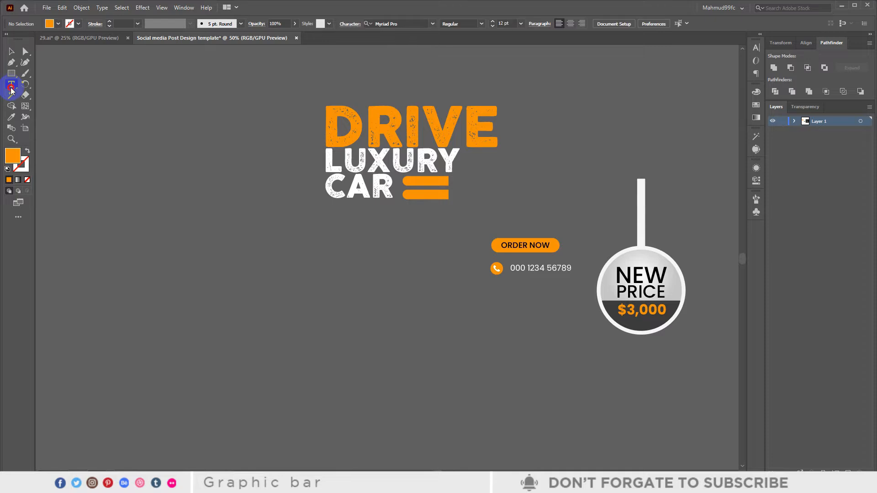
left_click(136, 125)
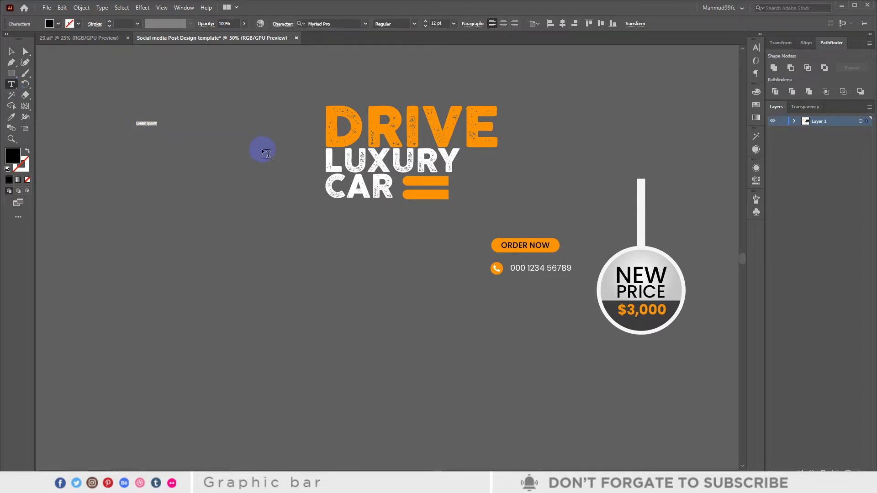
left_click(453, 23)
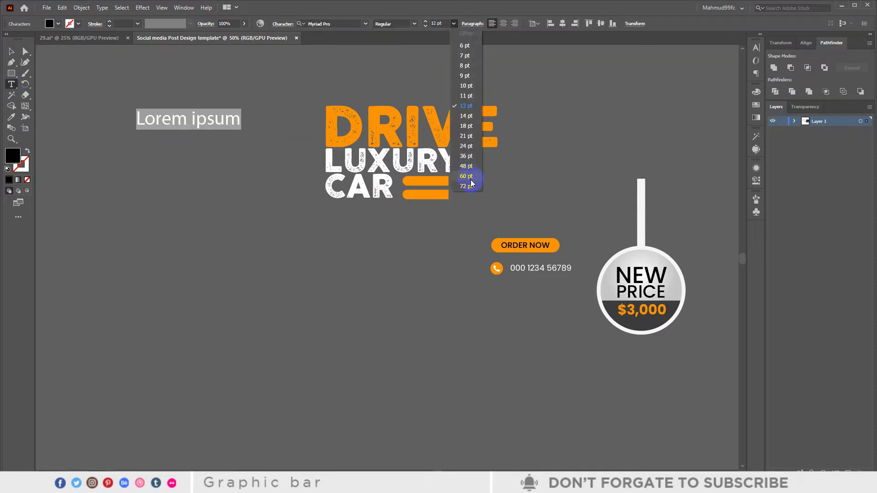
left_click(463, 184)
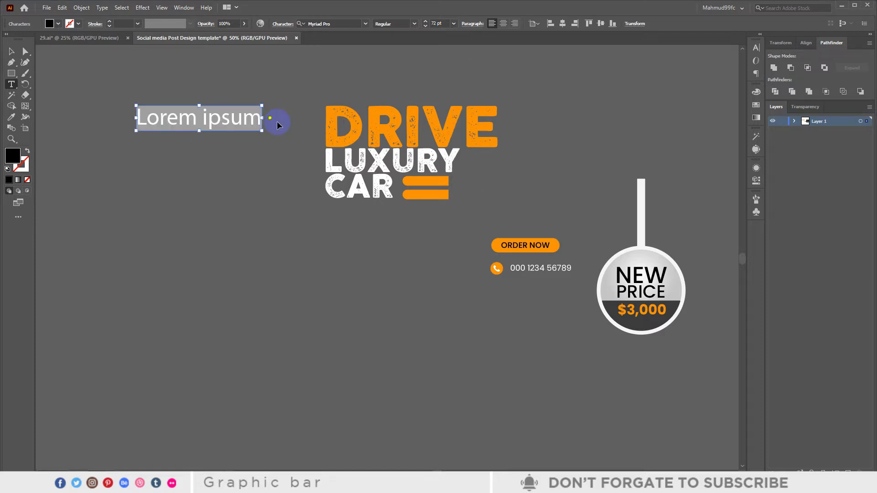
key("BackSpace")
type("DRIVE")
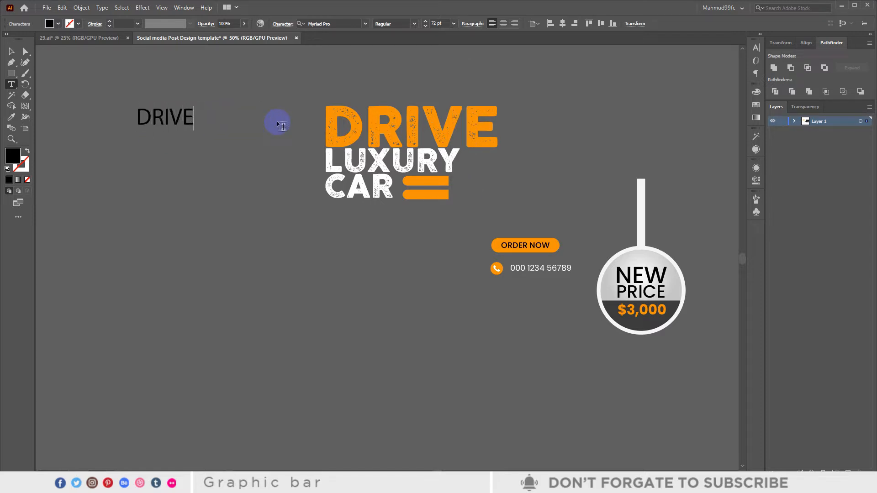
left_click(11, 52)
left_click(215, 106)
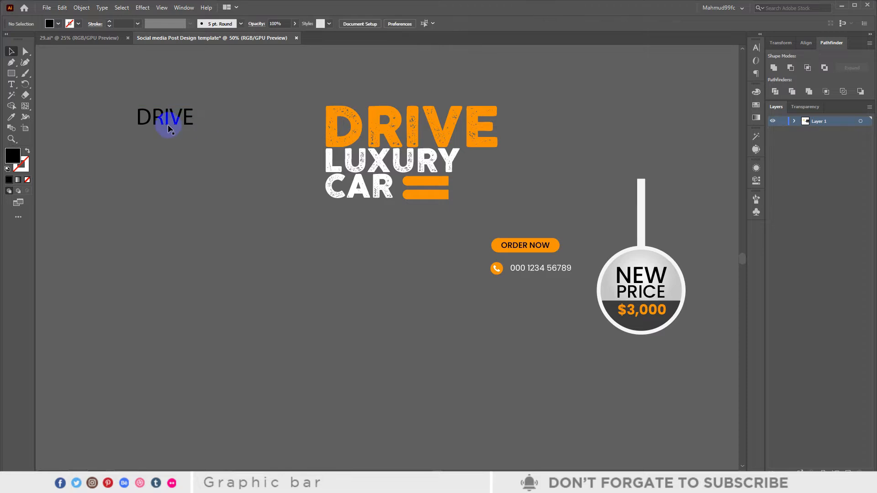
Step: Duplicate the new DRIVE text just below itself and change the copy to LUXURY CAR on two lines
left_click(168, 122)
left_click_drag(168, 120, 177, 154)
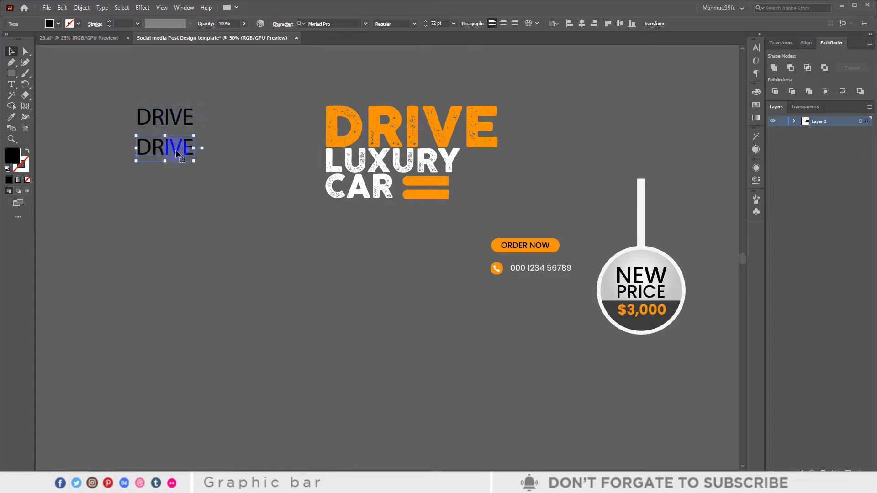
double_click(174, 147)
key("ctrl+a")
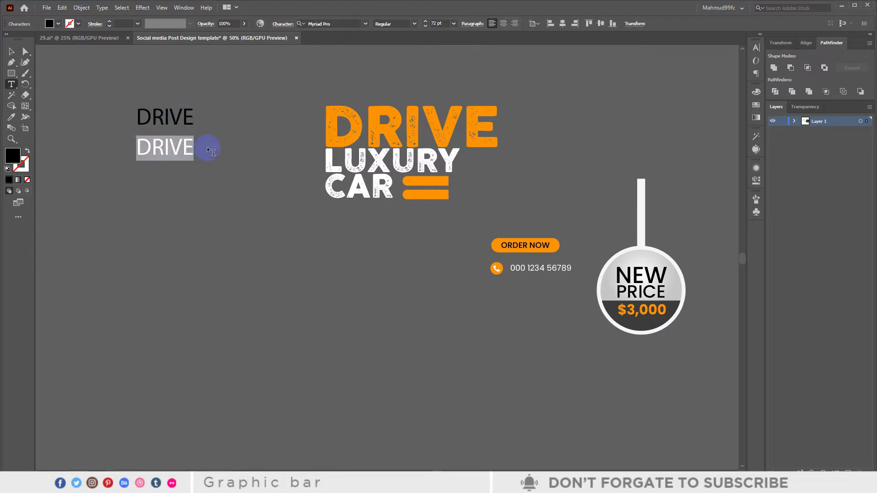
key("BackSpace")
type("LUX")
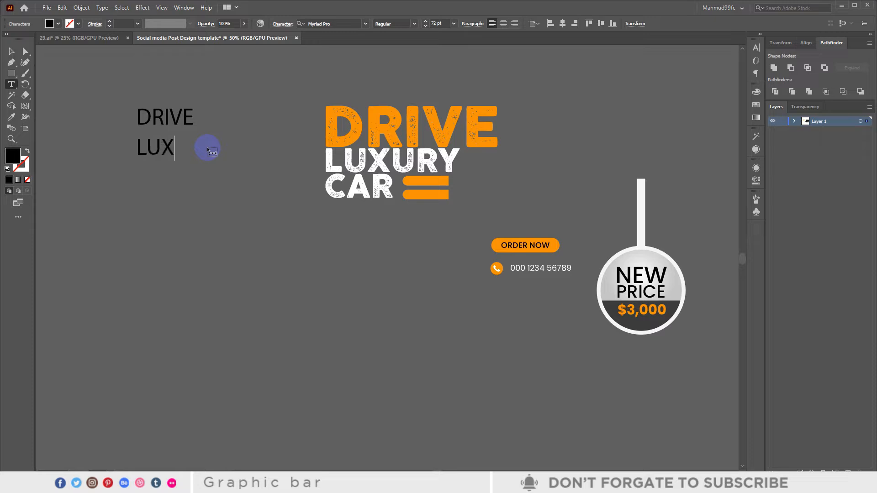
type("URY")
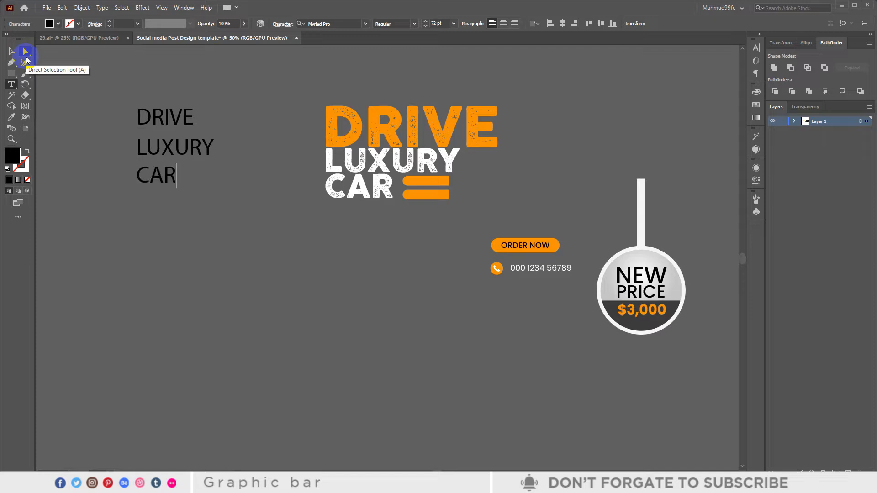
Step: Set the font of the new LUXURY CAR text to COCOGOOSE LETTERPRESS
key("ctrl+shift+Left")
key("ctrl+shift+Left")
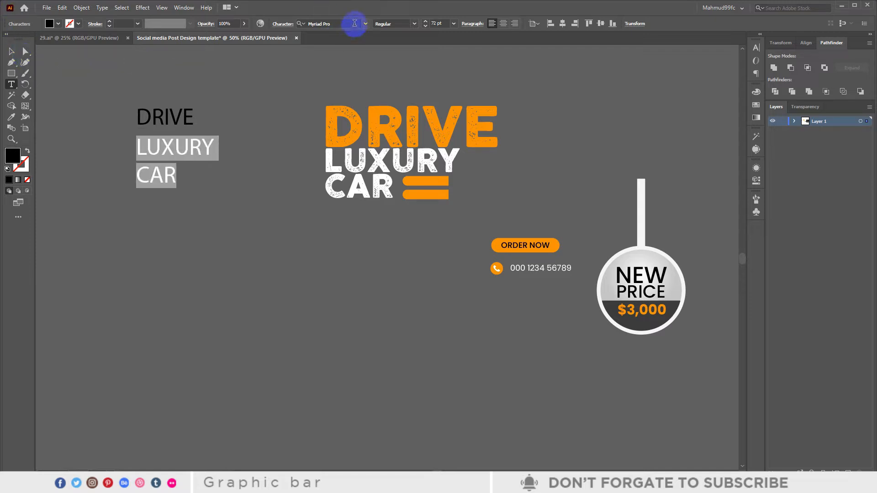
left_click(336, 21)
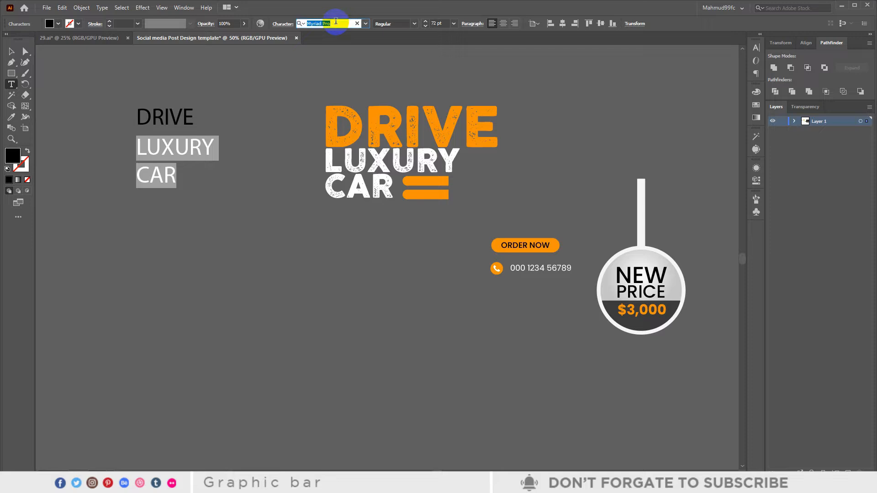
type("co")
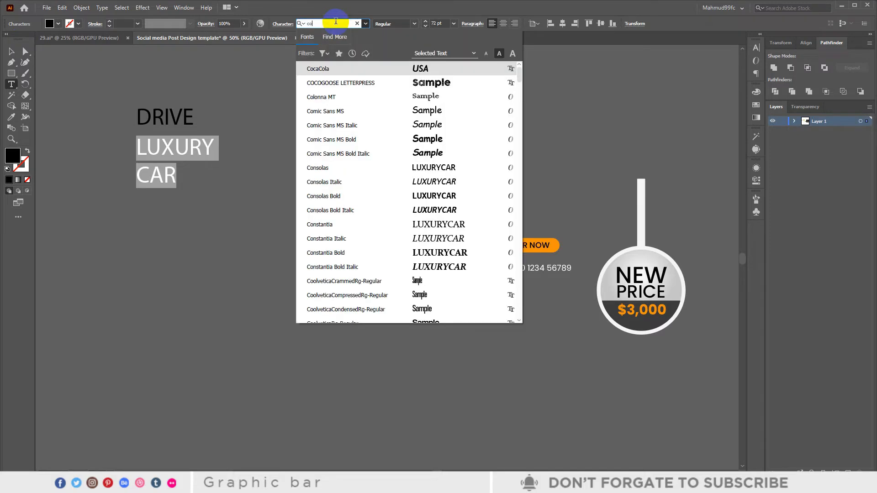
left_click(370, 83)
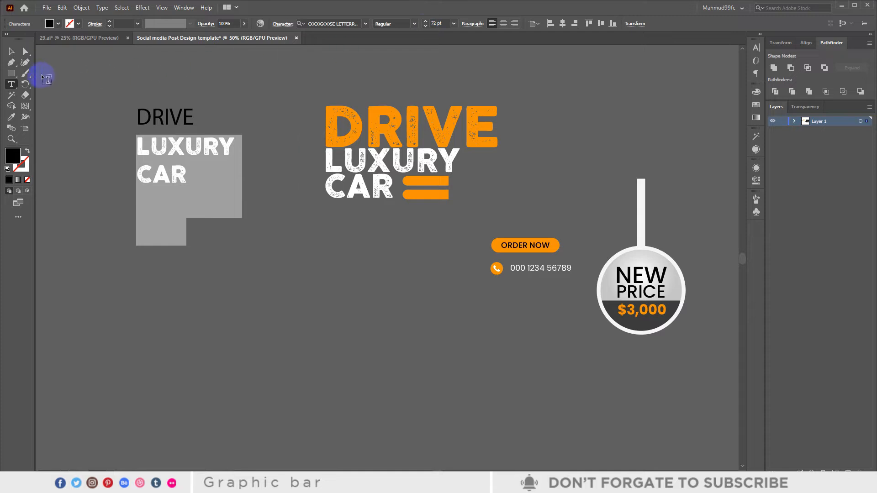
Step: Check the original LUXURY CAR text's size and set the new LUXURY CAR text to 99 pt
left_click(386, 158)
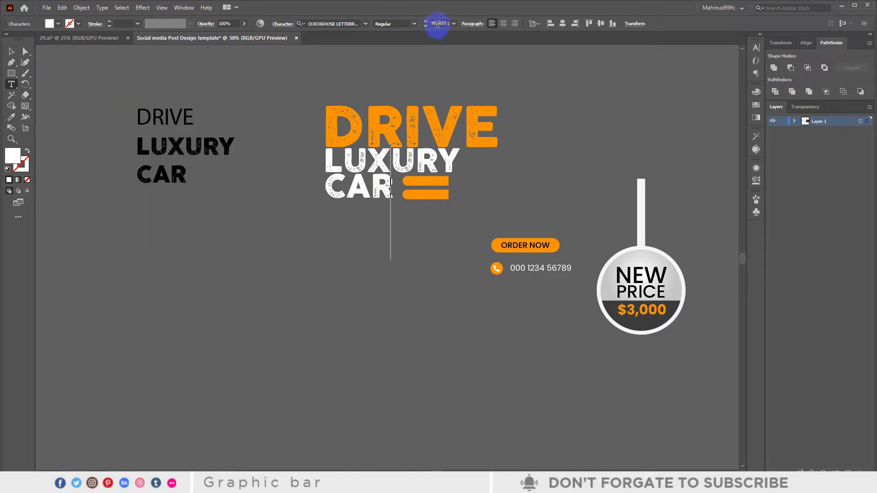
left_click(213, 143)
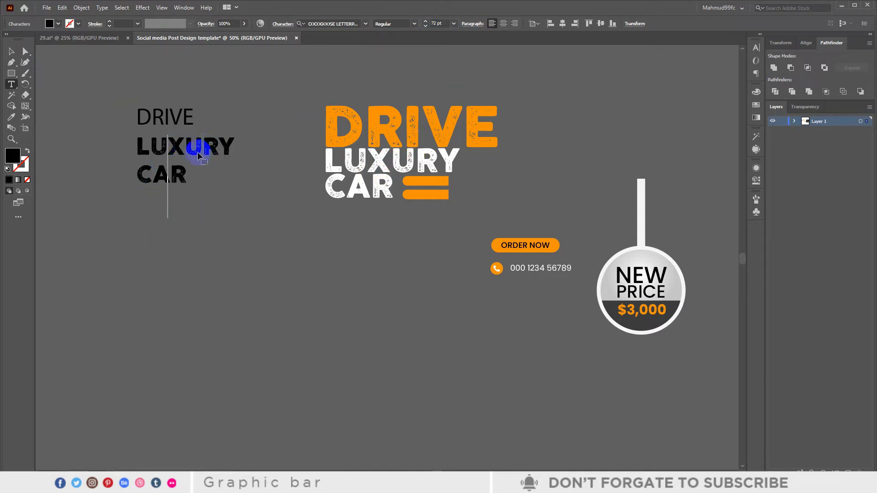
key("ctrl+a")
left_click(436, 23)
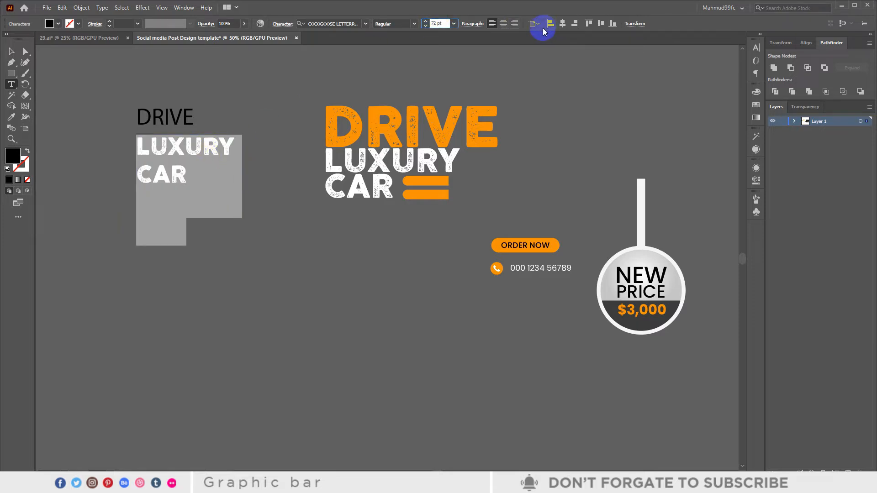
type("99")
key("Return")
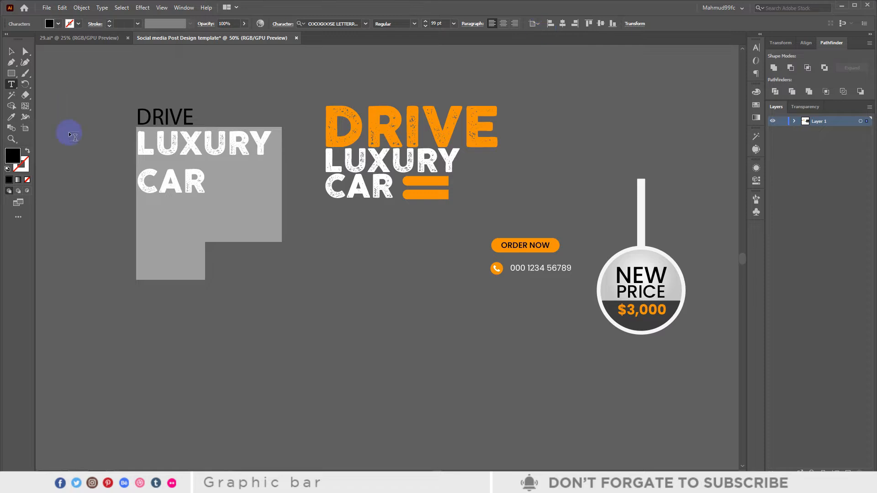
left_click(194, 142)
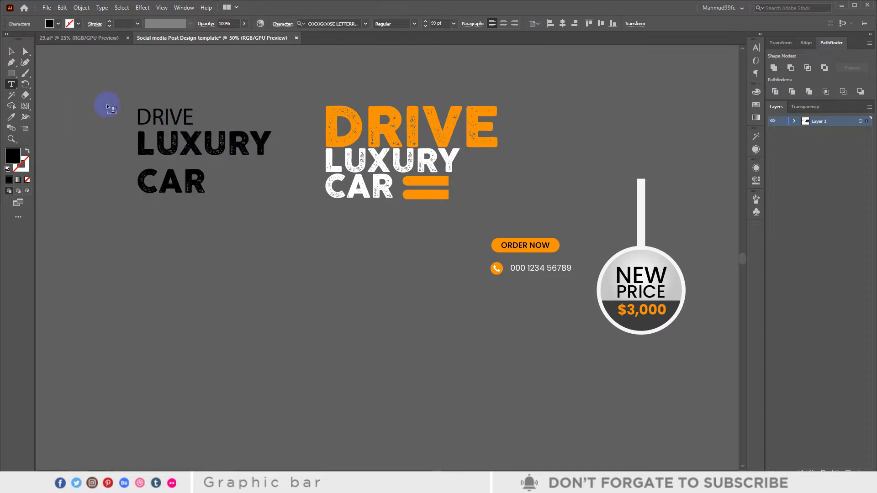
Step: Move the new LUXURY CAR text down and slightly left of the new DRIVE text, and tighten its leading to 78 pt
left_click(11, 51)
left_click(181, 185)
left_click_drag(186, 143, 185, 196)
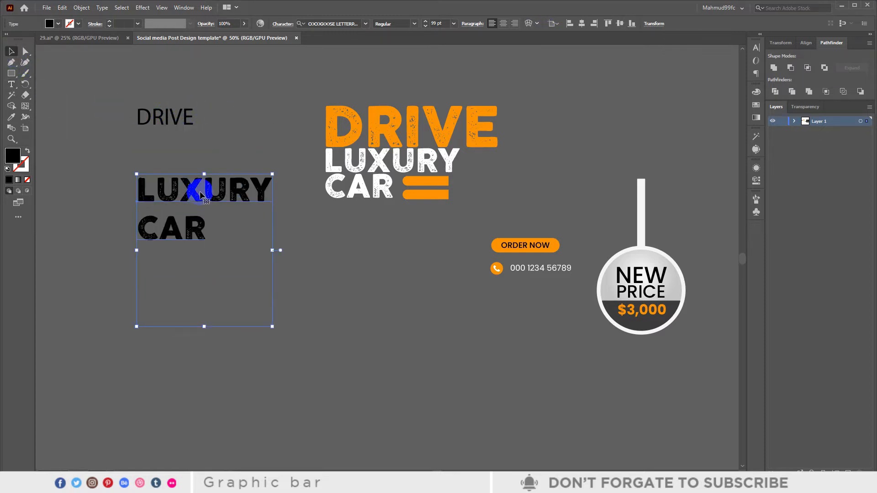
left_click(755, 47)
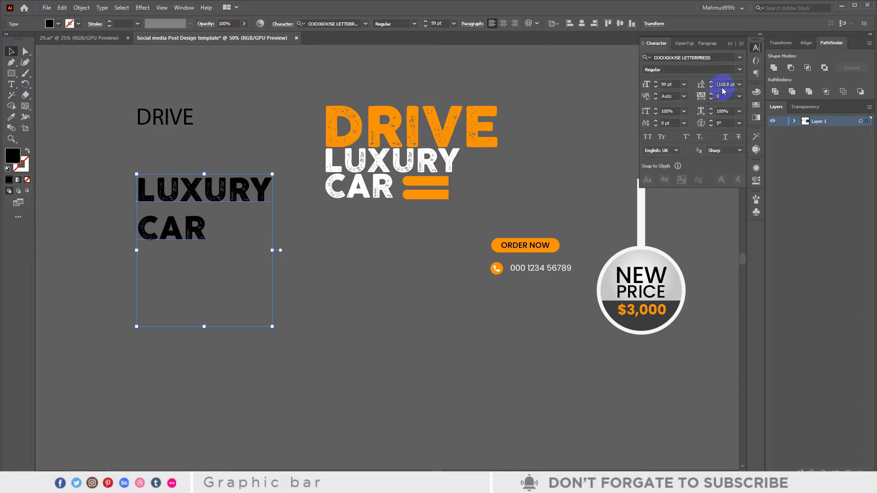
scroll(726, 85, "down", 20)
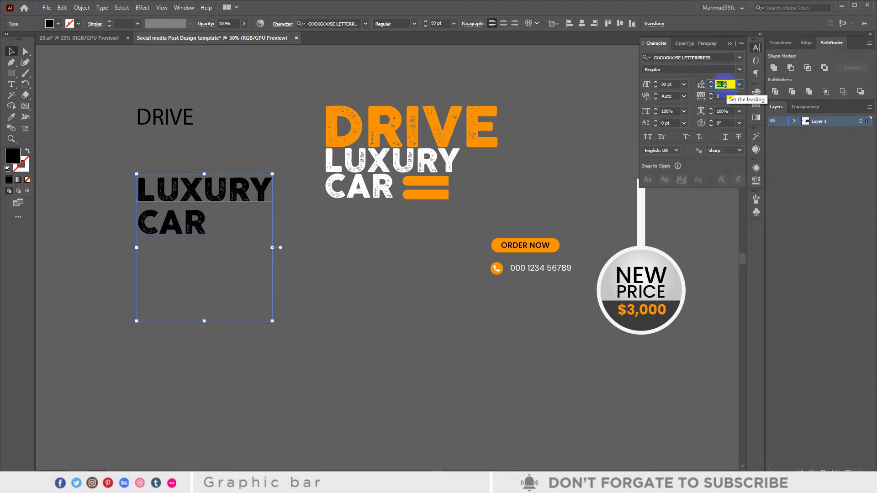
scroll(724, 85, "down", 2)
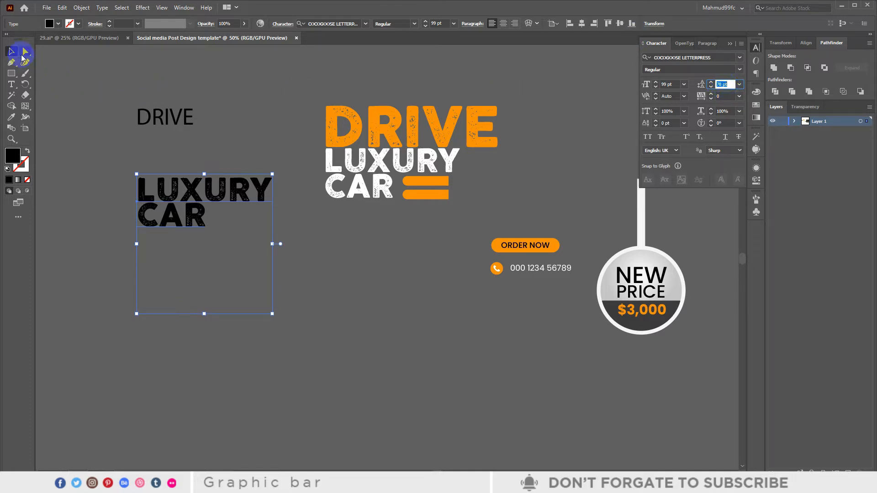
left_click(356, 293)
left_click_drag(205, 196, 176, 192)
Step: Set the font of the new DRIVE text to COCOGOOSE LETTERPRESS
double_click(194, 118)
mouse_move(193, 118)
left_mouse_down()
mouse_move(169, 112)
mouse_move(178, 121)
left_mouse_up()
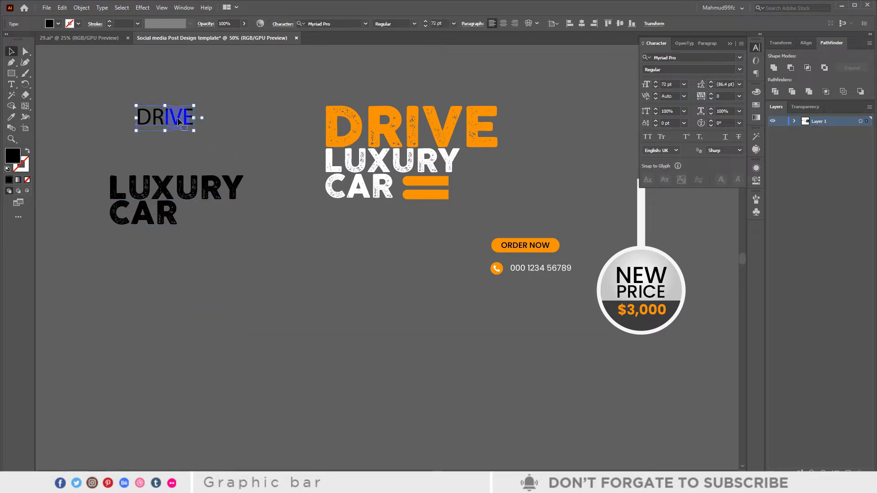
left_click(350, 23)
type("co")
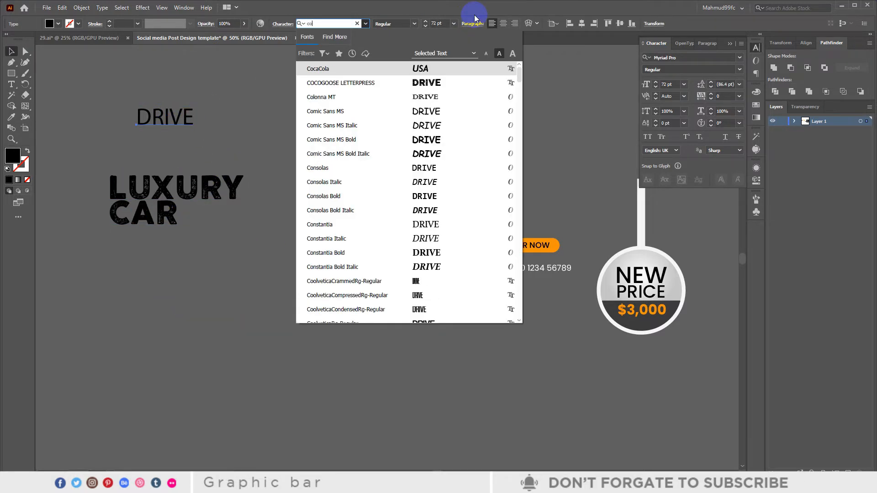
left_click(425, 83)
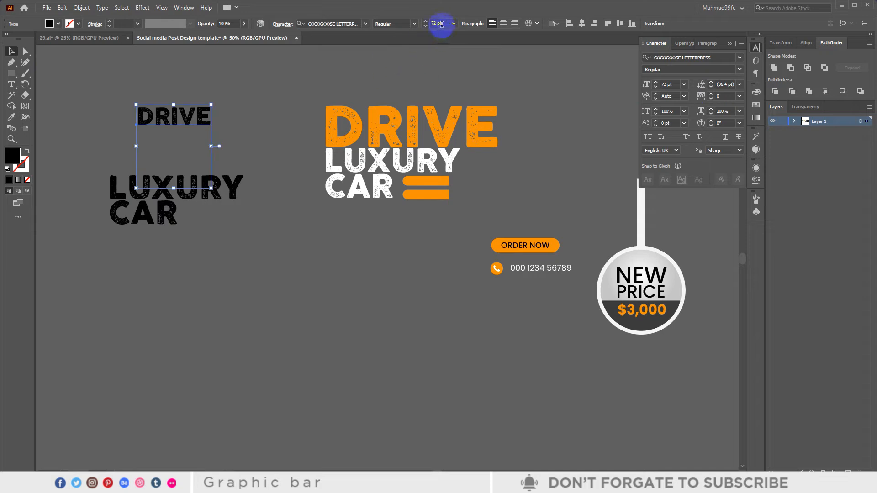
Step: Set the new DRIVE text to 172 pt, matching the original, and place it directly above LUXURY CAR with left edges aligned
left_click(11, 84)
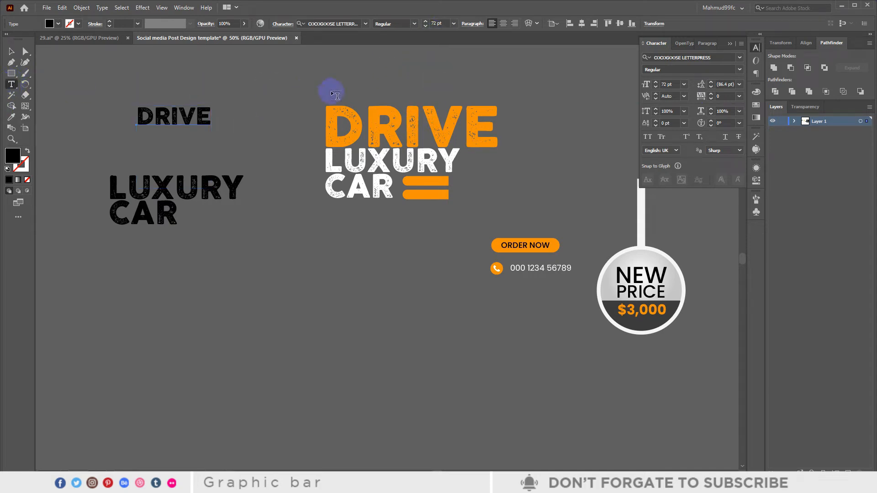
left_click(385, 121)
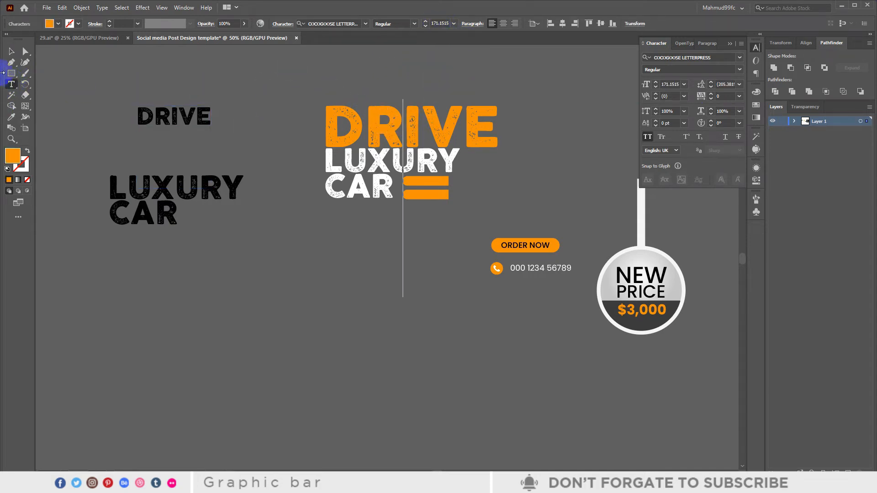
left_click(8, 52)
left_click(213, 78)
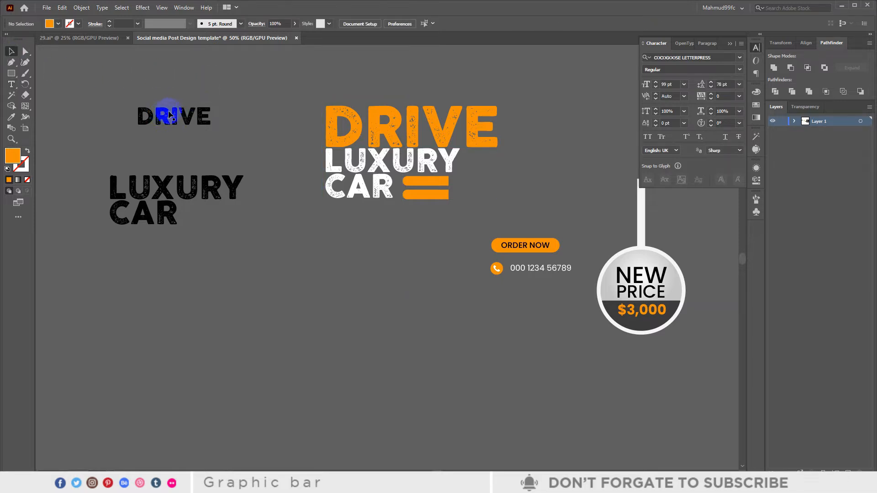
left_click(169, 114)
left_click(434, 23)
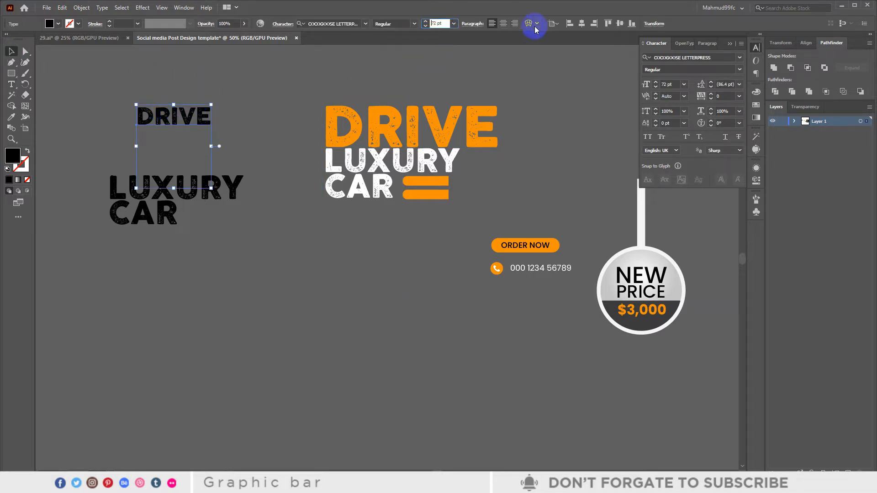
type("172")
key("Return")
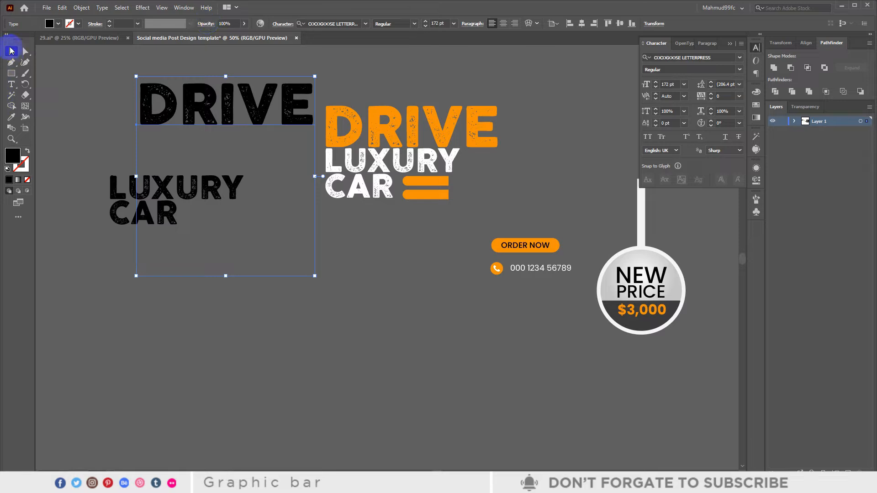
left_click_drag(195, 107, 167, 157)
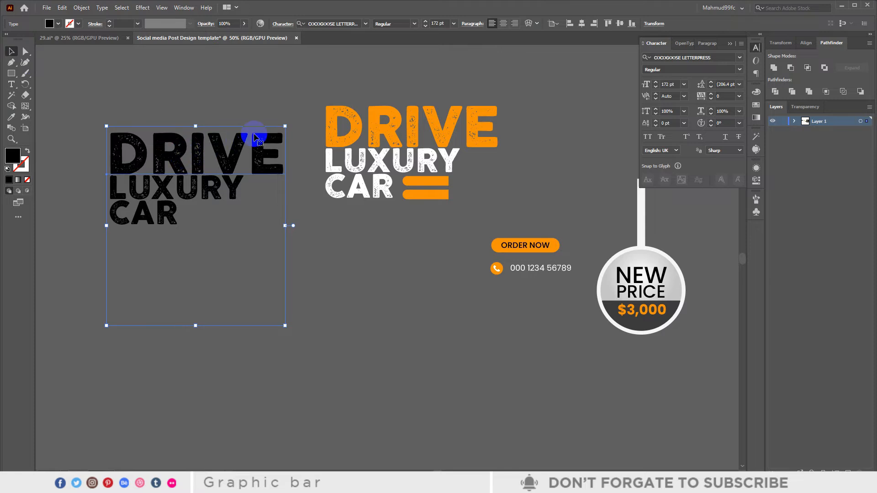
left_click(238, 89)
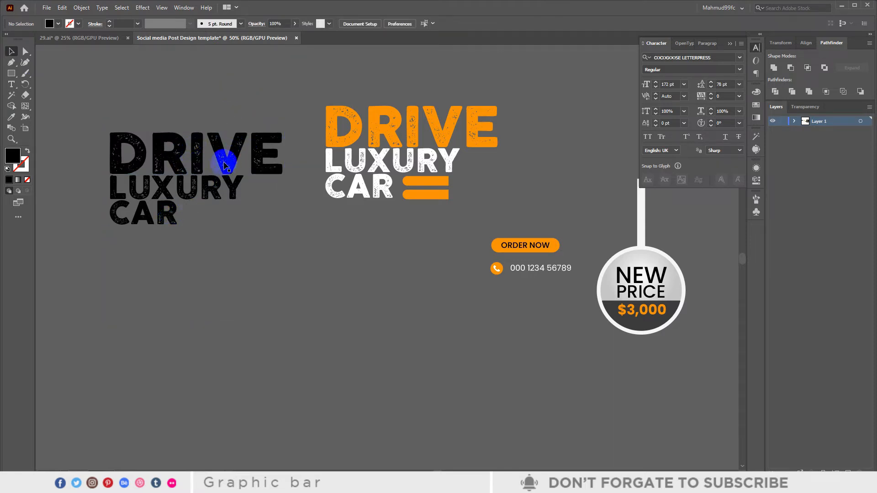
Step: Fill the new DRIVE text with the orange swatch
left_click(207, 156)
left_click(54, 23)
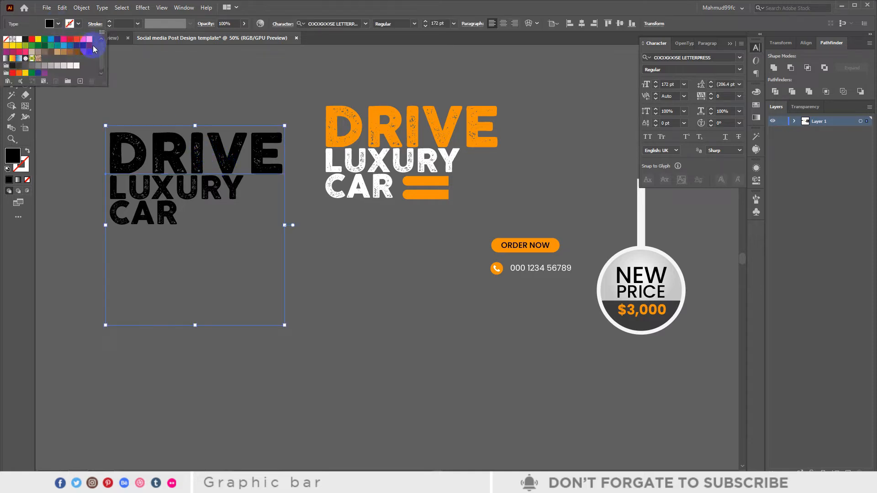
left_click(91, 40)
left_click(98, 166)
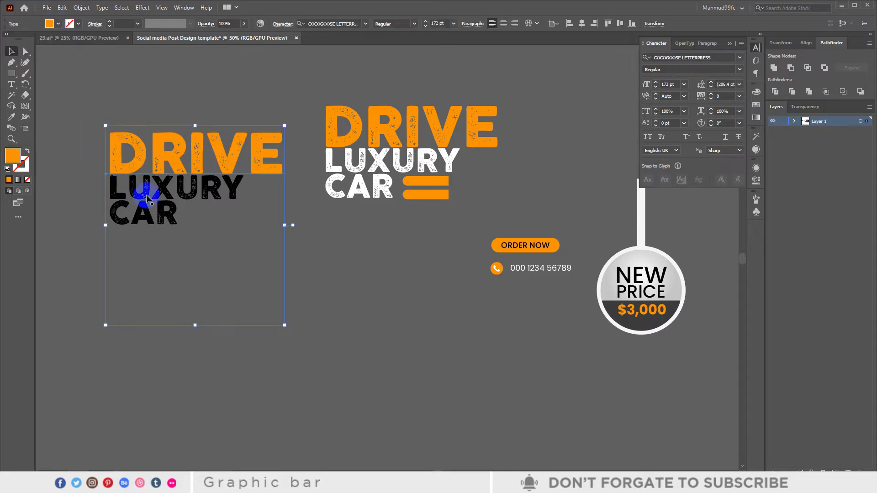
Step: Fill the new LUXURY CAR text with the off-white swatch
left_click(117, 215)
left_click(54, 24)
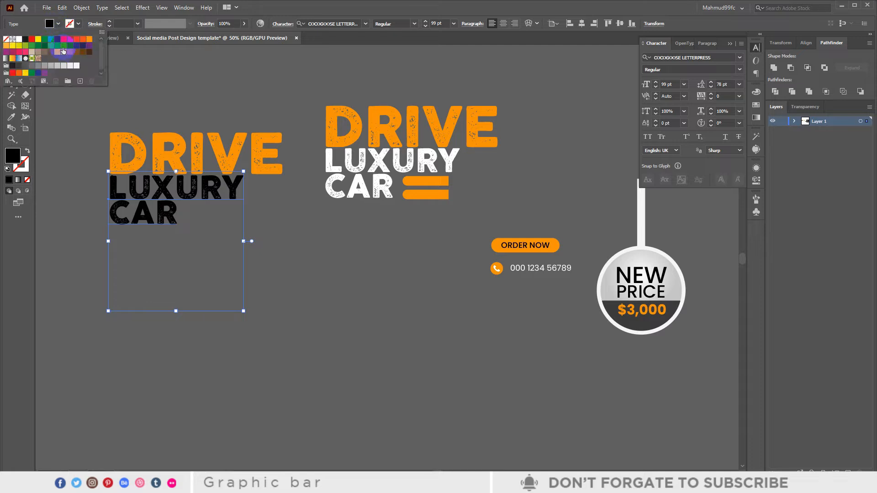
left_click(77, 69)
left_click(68, 150)
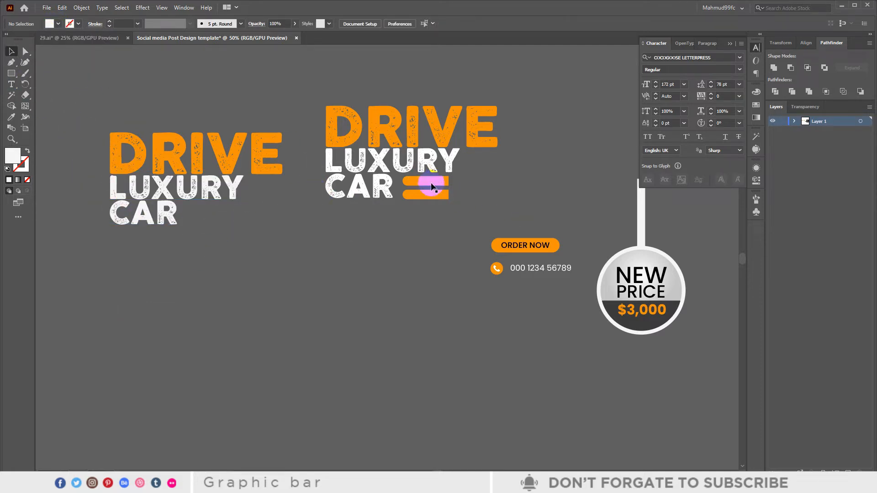
Step: Draw an off-white bar about 145 x 23 px beside the new CAR text and duplicate it directly below
left_click(12, 73)
scroll(217, 214, "up", 2)
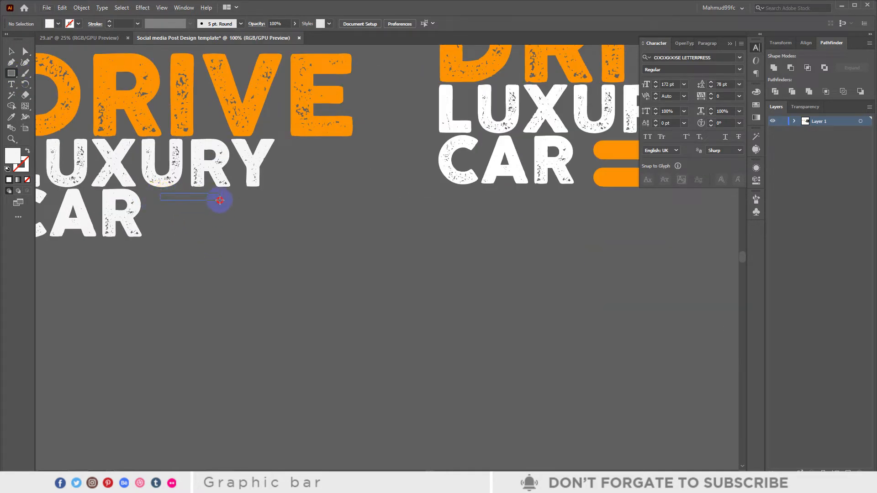
left_click_drag(253, 208, 211, 226)
left_click(12, 51)
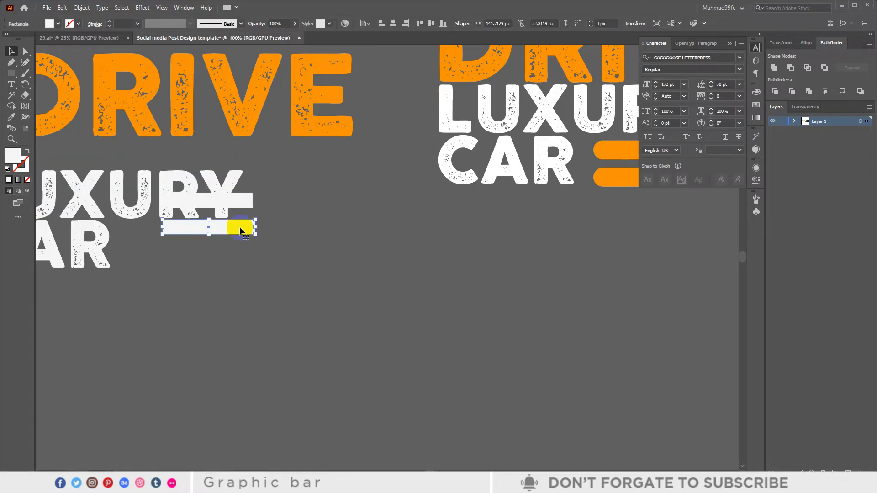
left_click(277, 213)
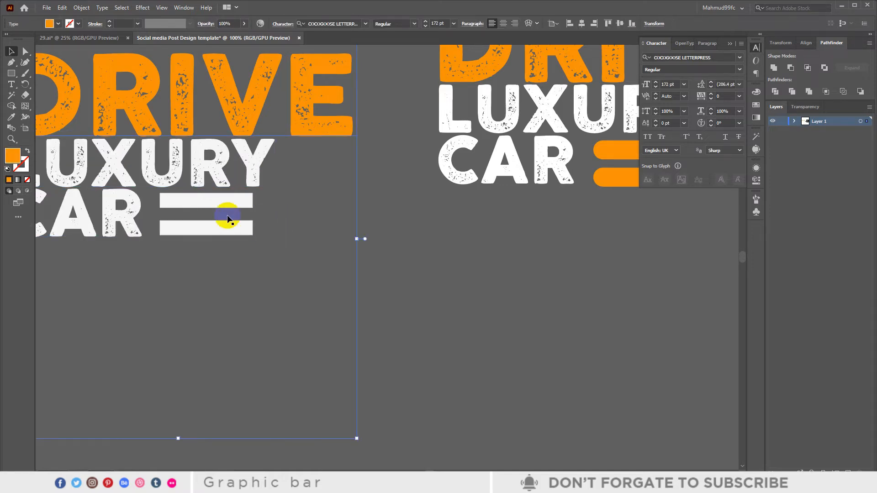
Step: Narrow both bars beside CAR to about 135 px and fully round their left corners
left_click(220, 201)
left_click(236, 228, "shift")
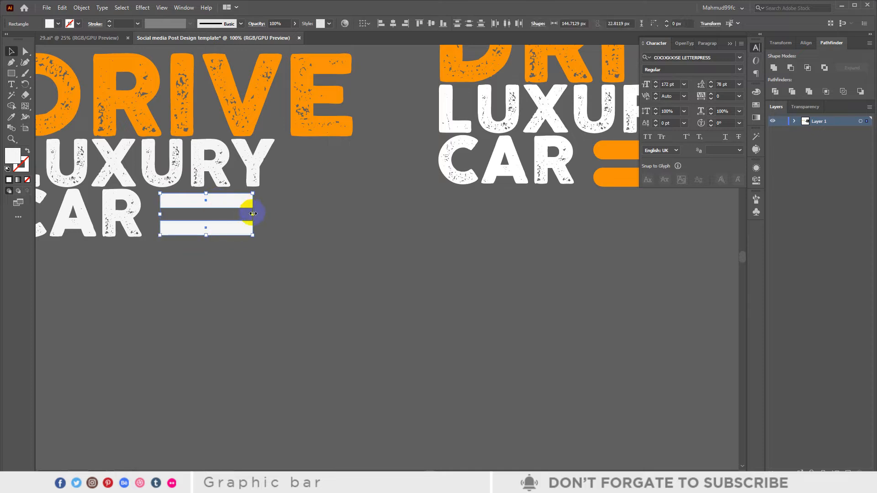
key("a")
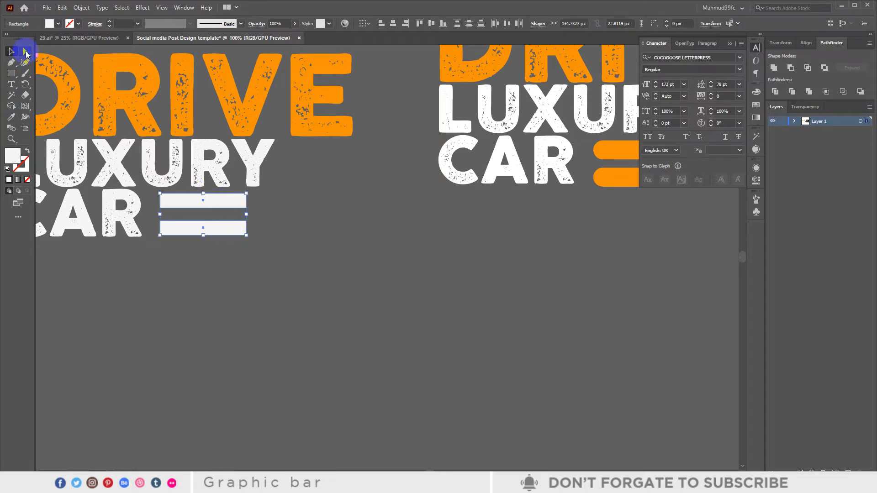
scroll(177, 210, "up", 1)
scroll(160, 207, "up", 1)
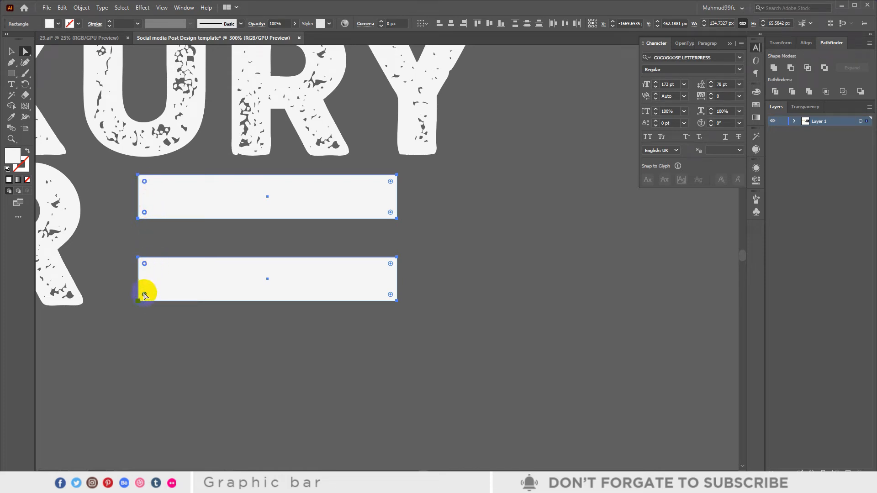
left_click_drag(144, 213, 238, 237)
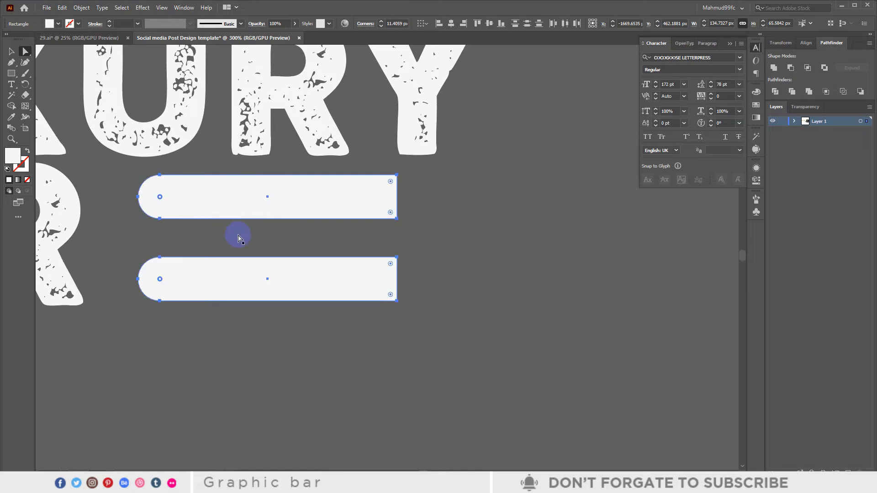
left_click(12, 53)
left_click(582, 287)
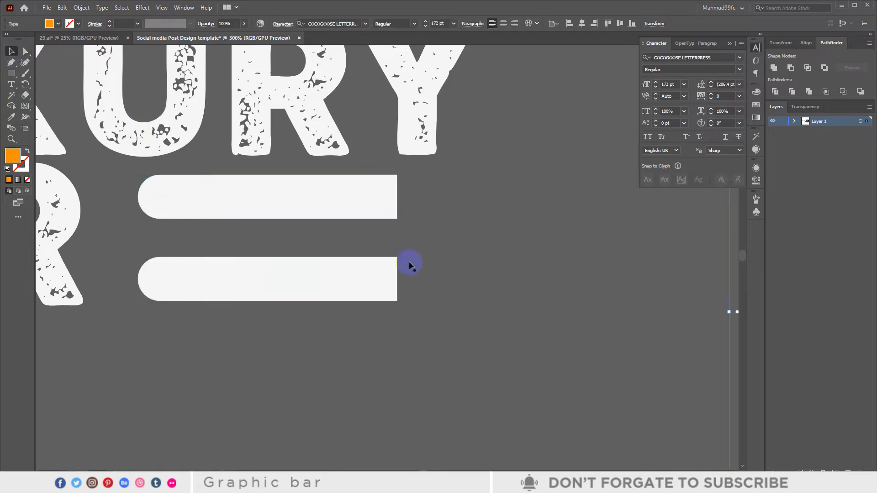
Step: Move the new DRIVE LUXURY CAR headline with its two bars onto the dark artboard, above the car in the upper-left area
scroll(409, 262, "down", 4)
scroll(409, 263, "down", 1)
left_click(540, 308)
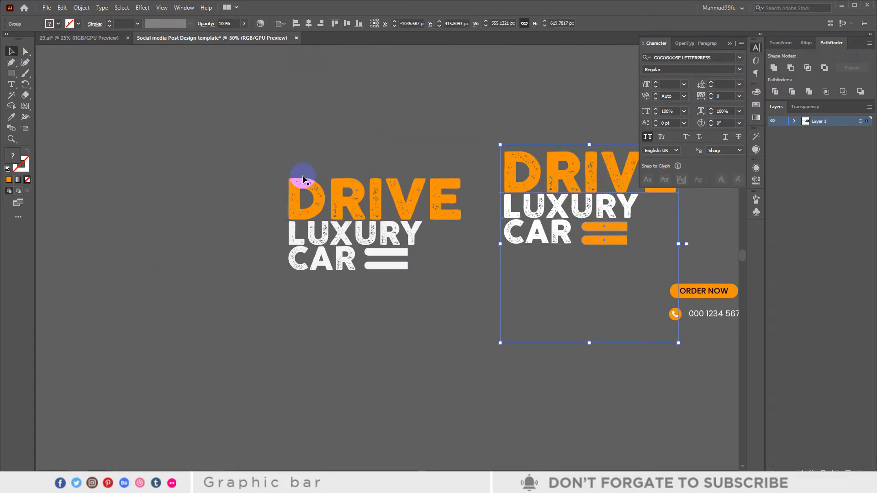
left_click(238, 161)
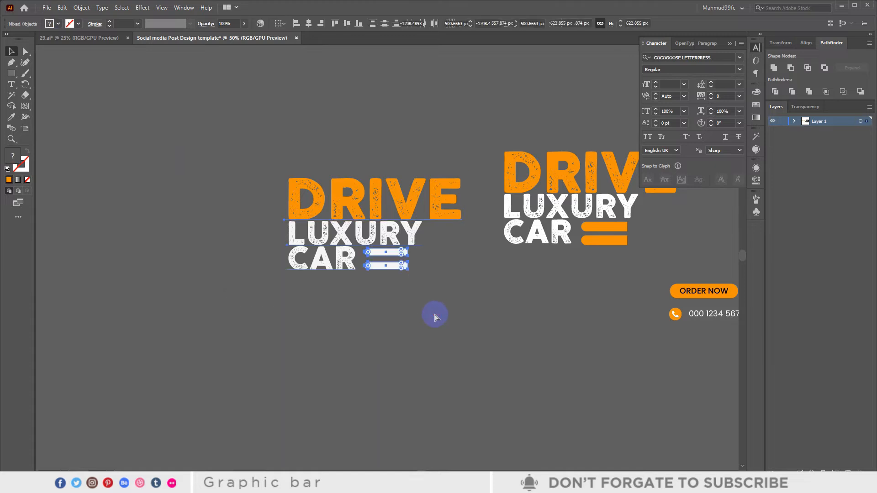
left_click_drag(481, 313, 401, 297)
left_click_drag(260, 183, 282, 159)
left_click(444, 292)
scroll(421, 280, "down", 3)
left_click_drag(473, 331, 380, 334)
scroll(320, 316, "up", 1)
left_click_drag(230, 212, 551, 205)
left_click(408, 307)
scroll(394, 312, "up", 3)
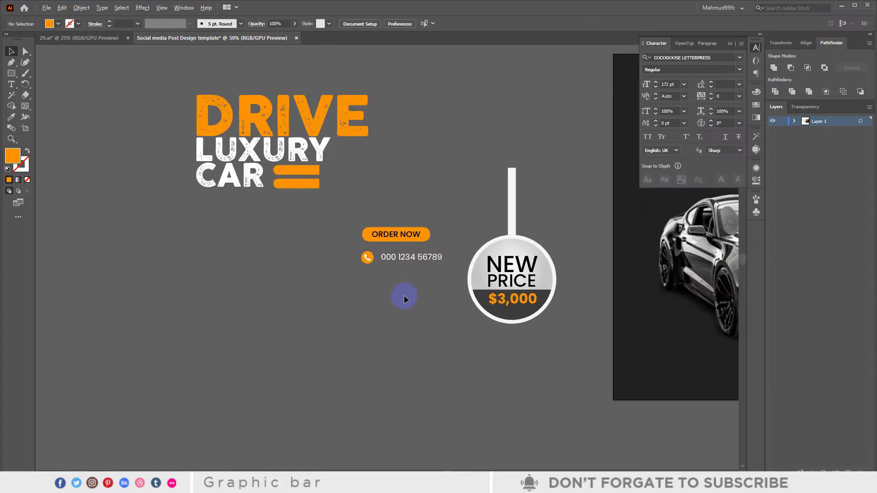
Step: Delete the original headline group and move the reference NEW PRICE badge into its place
scroll(476, 268, "down", 3)
left_click(531, 275)
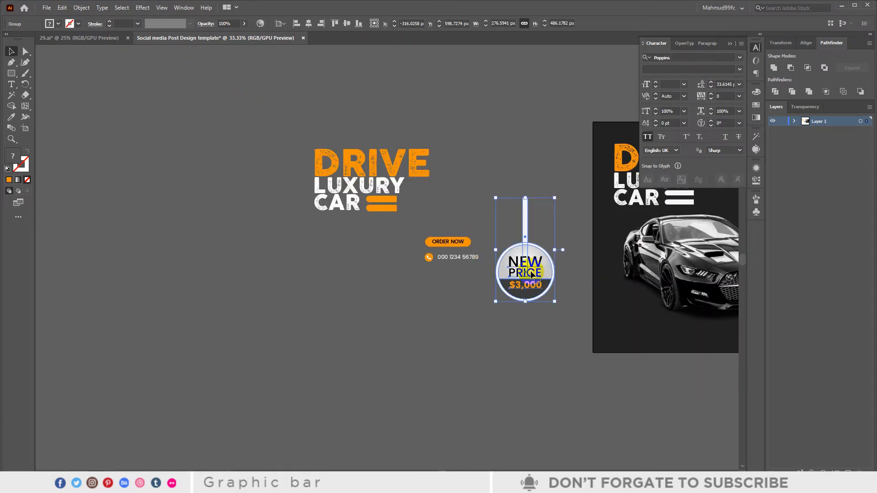
left_click_drag(531, 274, 282, 317)
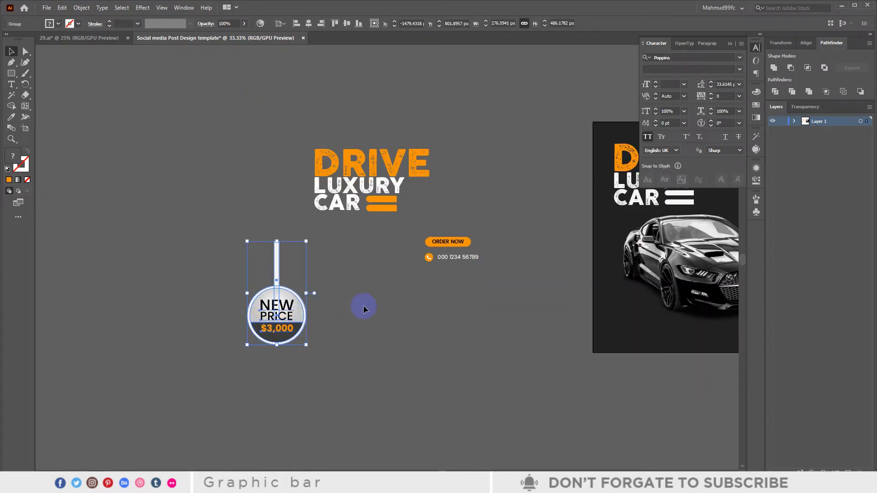
left_click(365, 173)
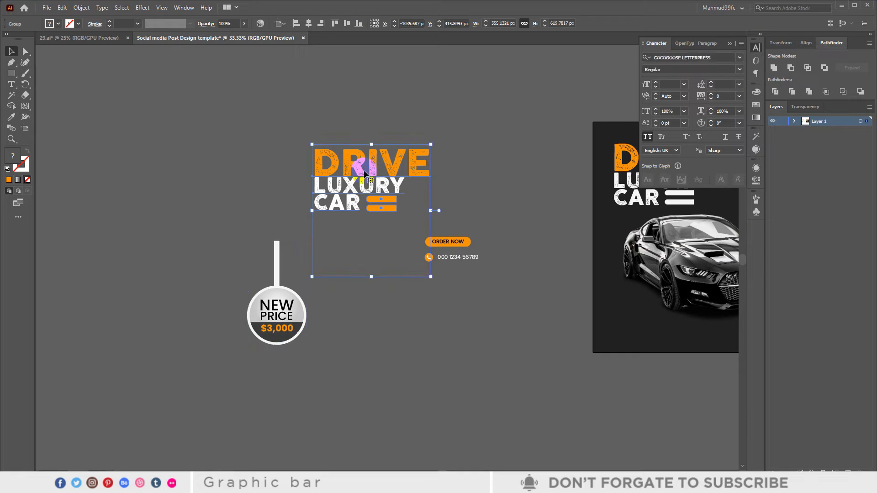
key("Delete")
left_click_drag(298, 304, 356, 211)
left_click(341, 188)
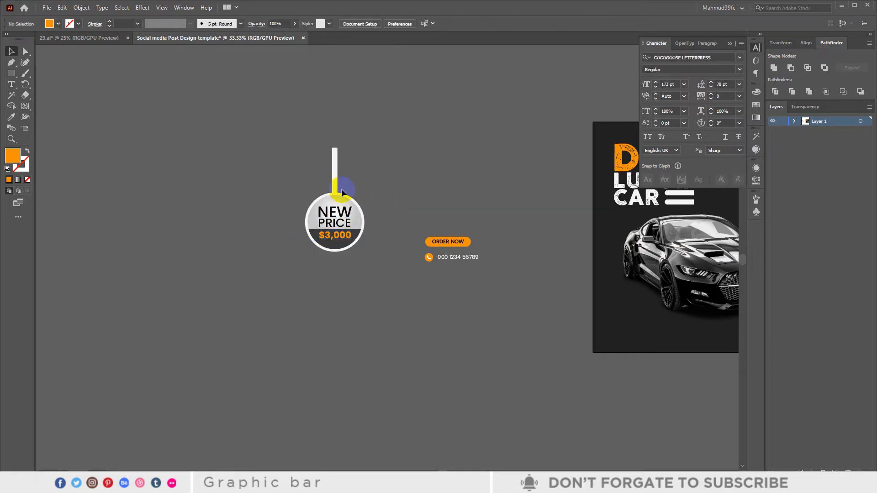
Step: Draw a circle about 282 px in diameter in the empty area left of the reference price badge
scroll(326, 191, "up", 3)
scroll(345, 225, "down", 1)
left_click_drag(309, 241, 487, 237)
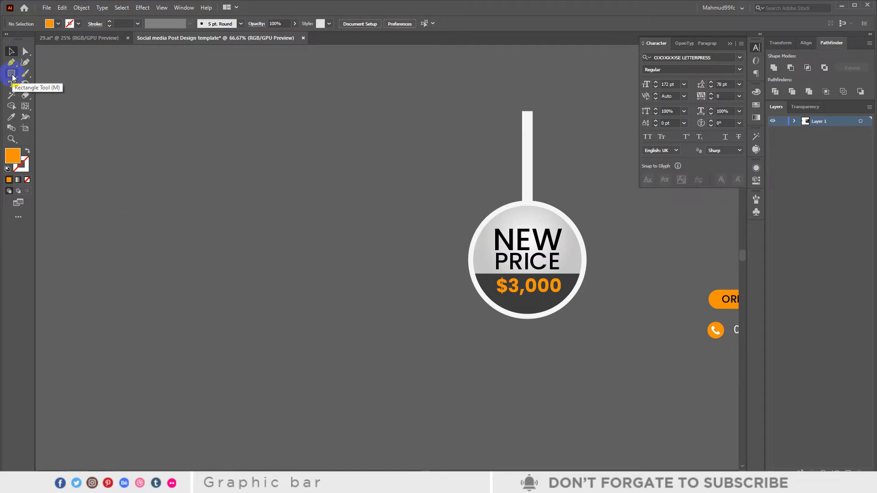
left_click_drag(13, 75, 58, 83)
left_click_drag(286, 293, 287, 289)
left_click(12, 51)
left_click_drag(234, 194, 243, 213)
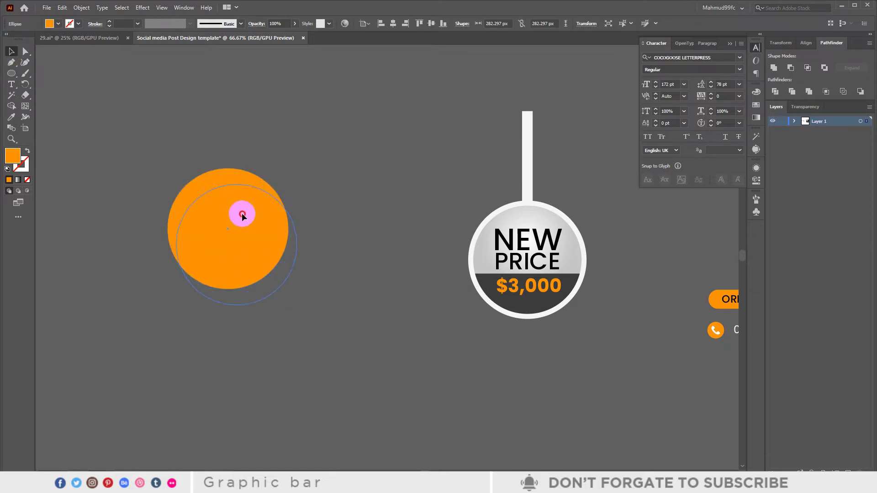
left_click(322, 187)
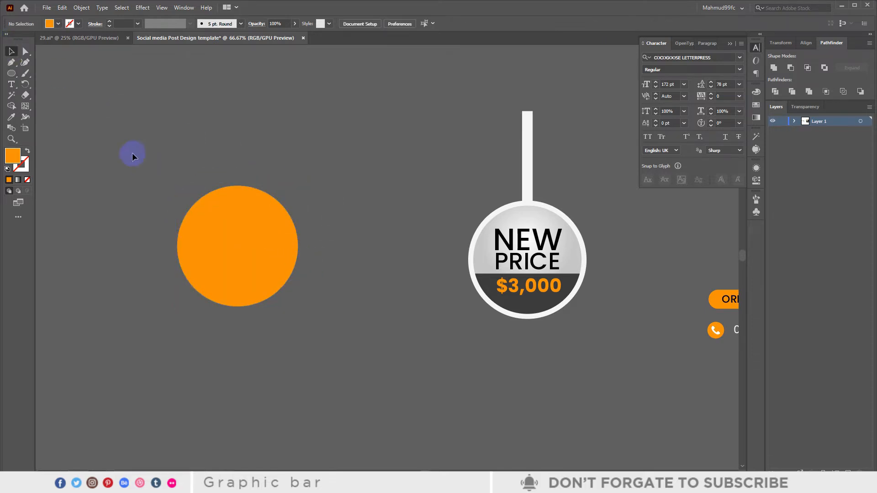
Step: Fill the new circle with the off-white swatch
left_click(258, 254)
left_click(56, 23)
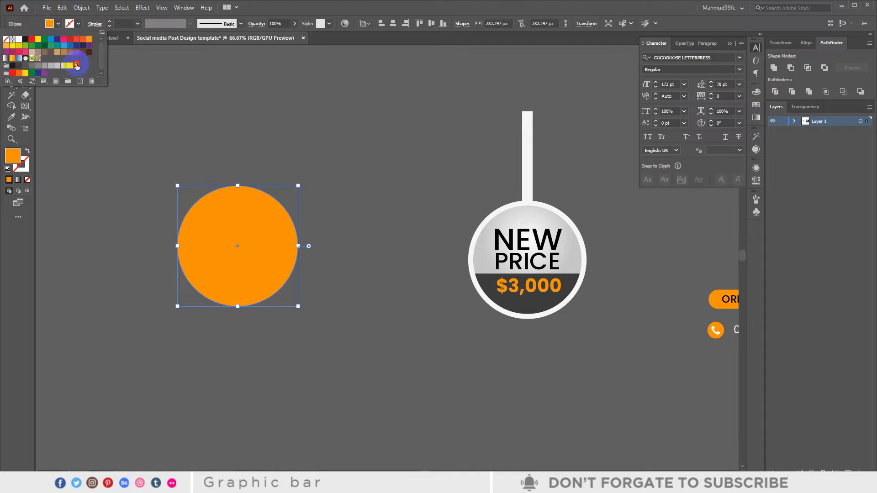
left_click(76, 66)
left_click(325, 212)
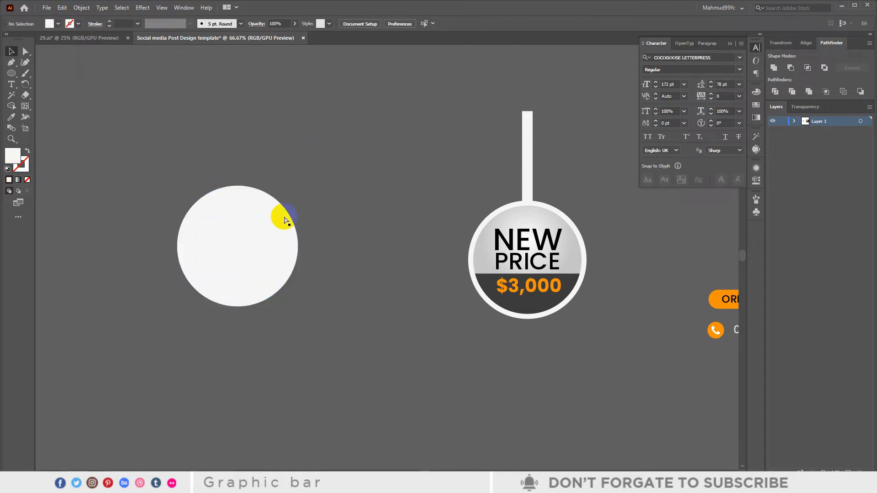
Step: Duplicate the off-white circle in place and scale the copy from its centre to about 265 px
left_click(243, 237)
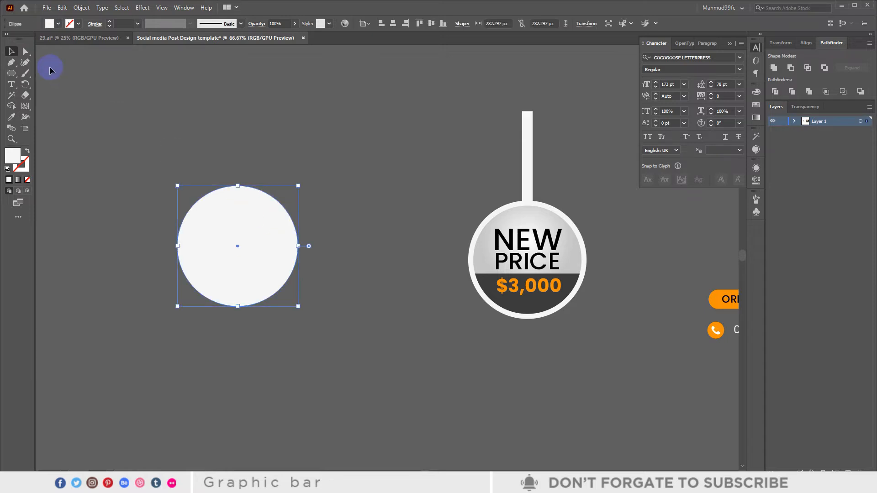
left_click(125, 118)
left_click(223, 218)
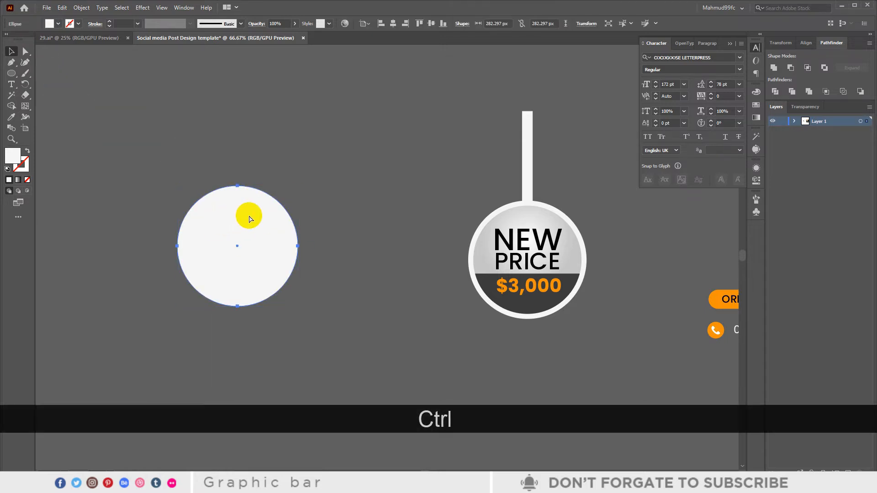
key("ctrl+c")
key("ctrl+f")
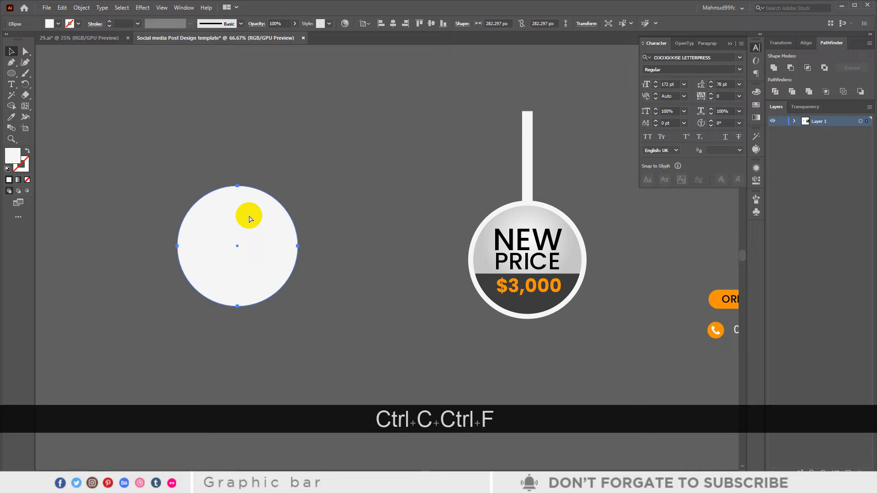
left_click_drag(298, 185, 294, 187)
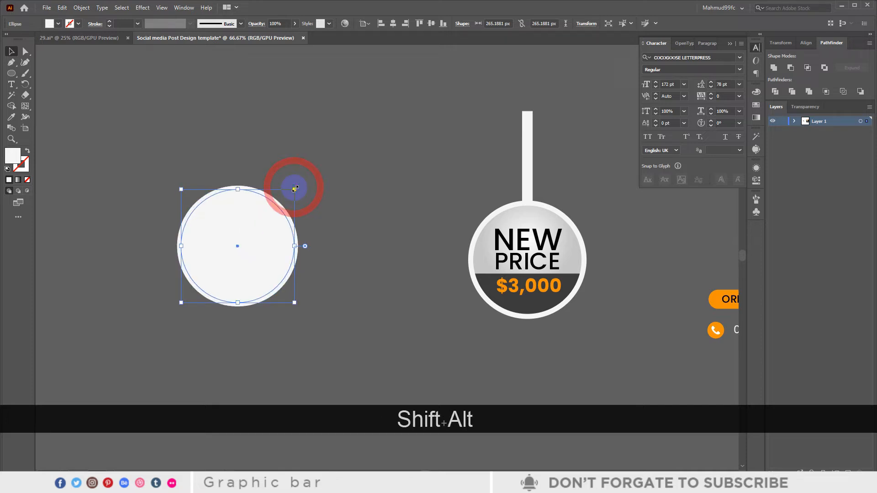
Step: Fill the smaller inner circle with a light grey swatch
left_click(50, 23)
left_click(68, 67)
left_click(284, 146)
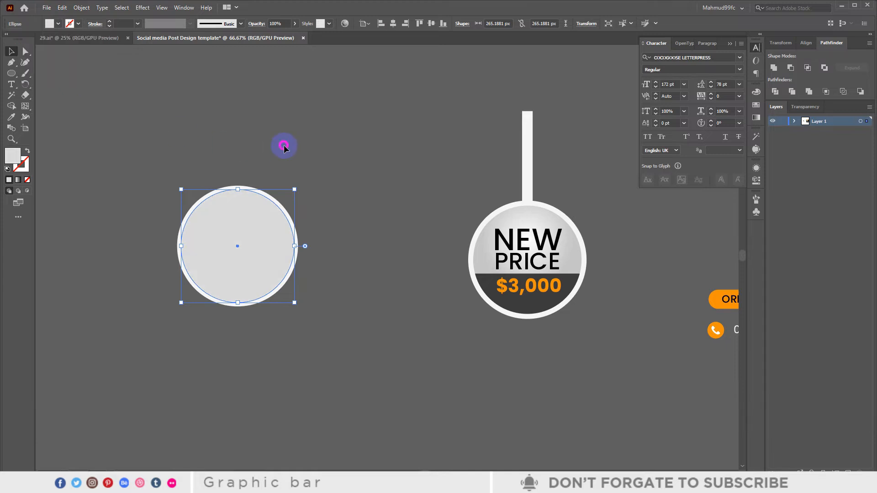
left_click(306, 173)
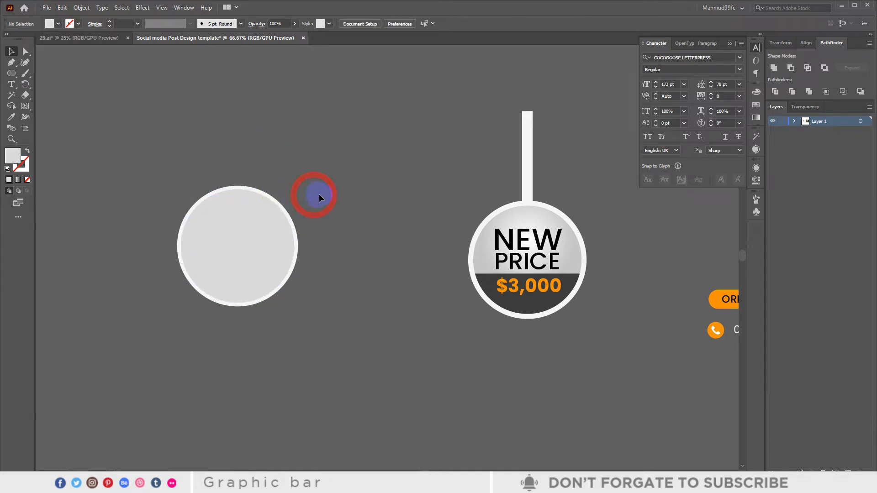
Step: Lock the outer off-white circle so that only the inner grey circle stays selectable
left_click(251, 235)
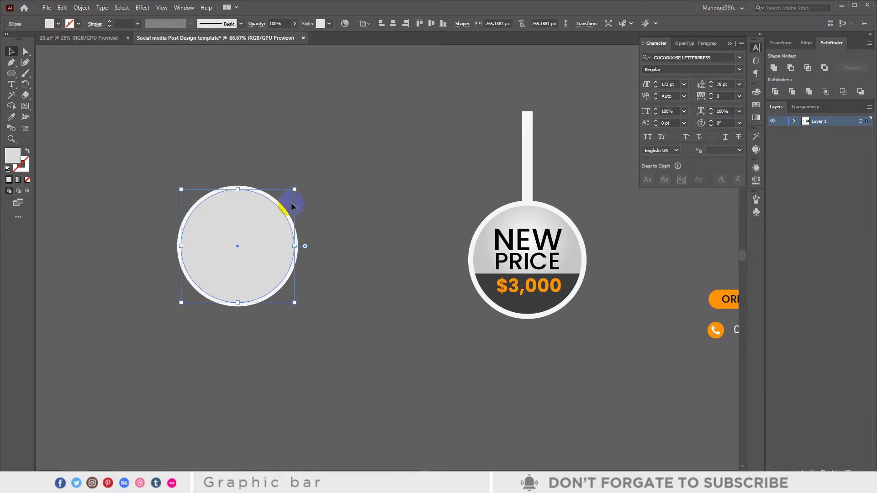
left_click(322, 225)
scroll(258, 223, "up", 1)
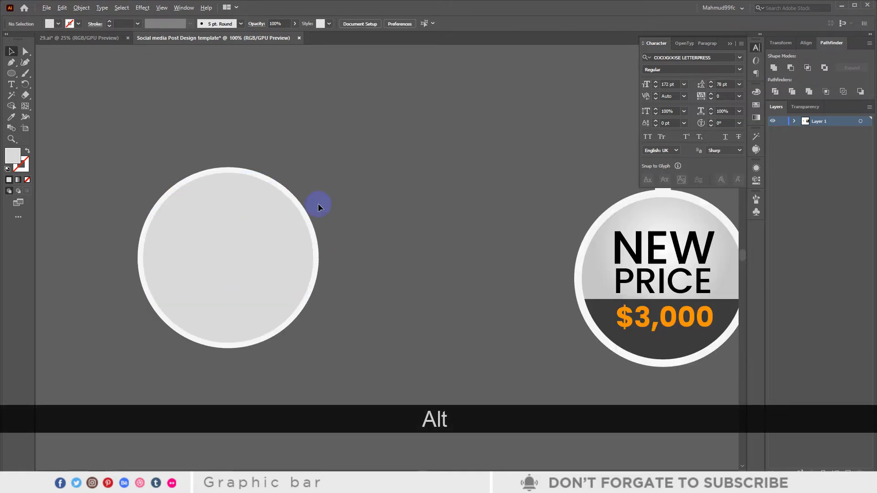
left_click(309, 215)
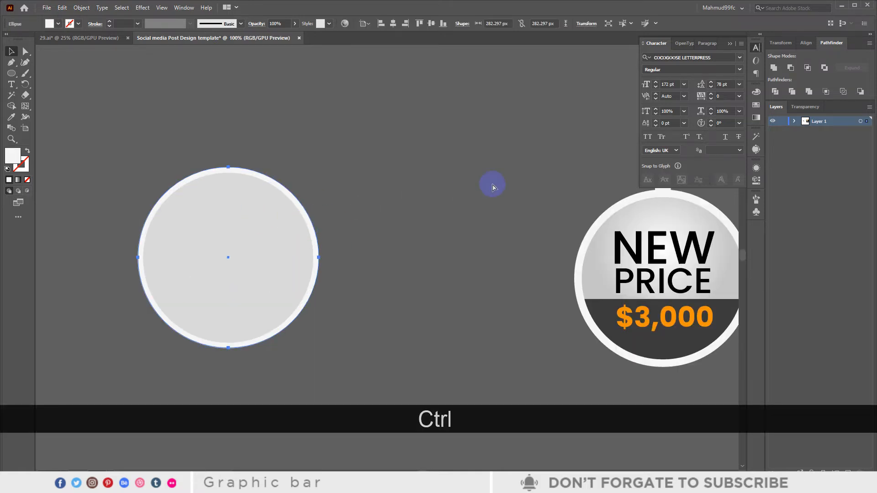
key("ctrl+KP_2")
left_click(234, 245)
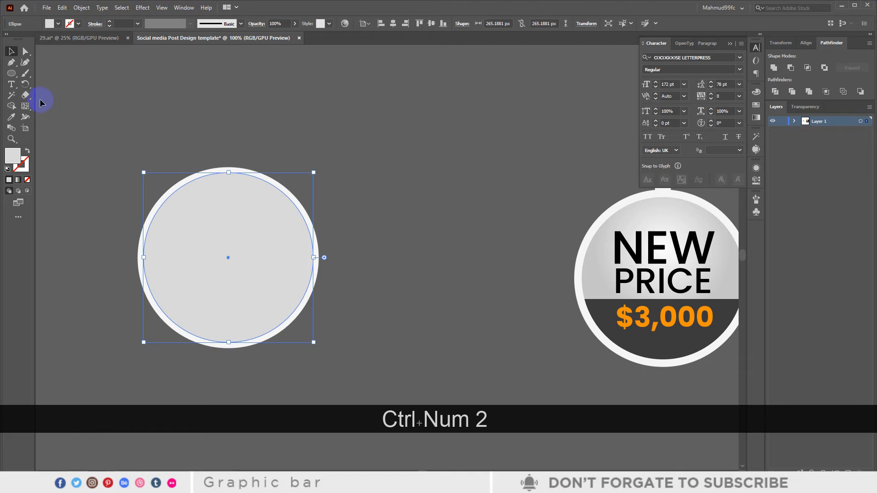
left_click(343, 186)
left_click(270, 246)
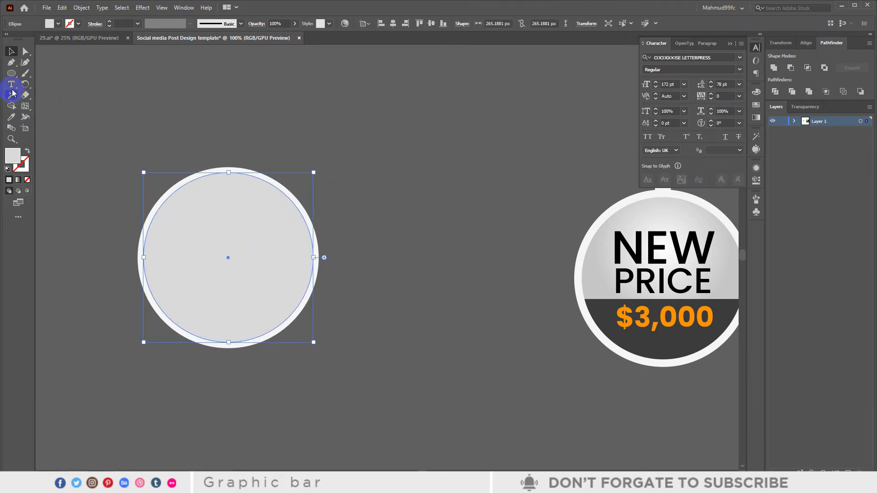
left_click_drag(11, 73, 46, 117)
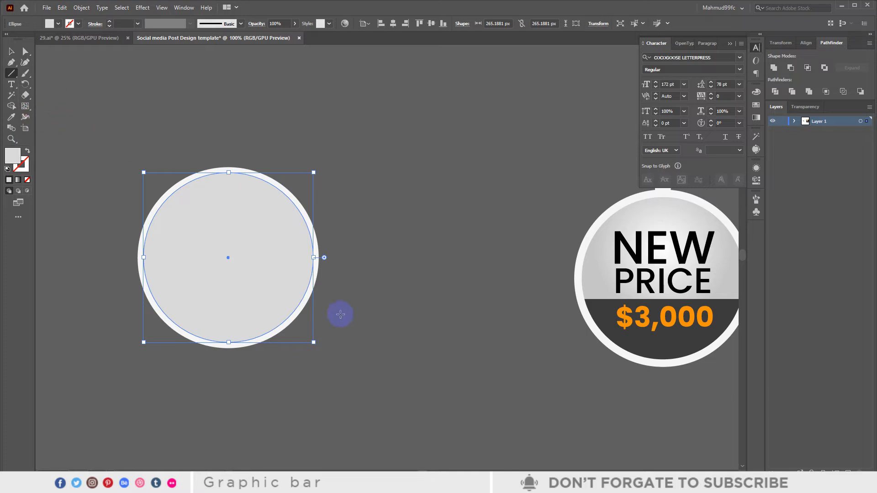
left_click(12, 51)
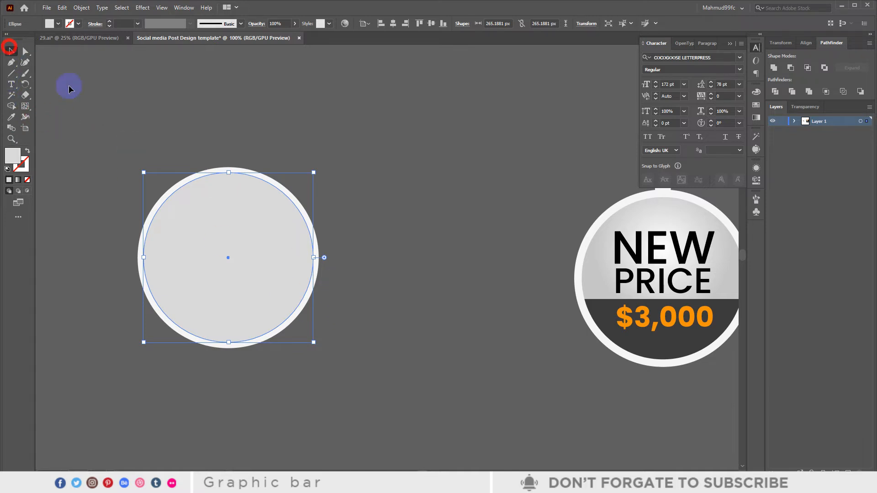
Step: Add a new text object reading NEW in the empty space between the two badges
left_click(68, 84)
key("space")
left_click_drag(393, 256, 294, 243)
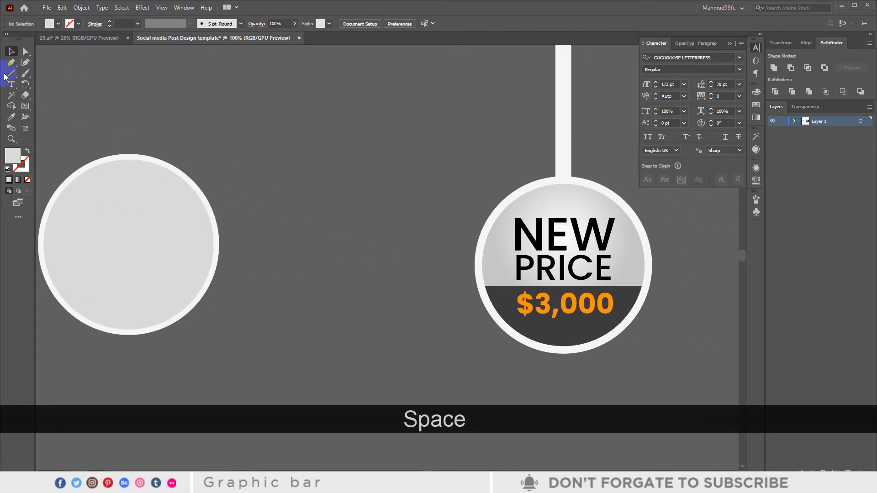
left_click(12, 87)
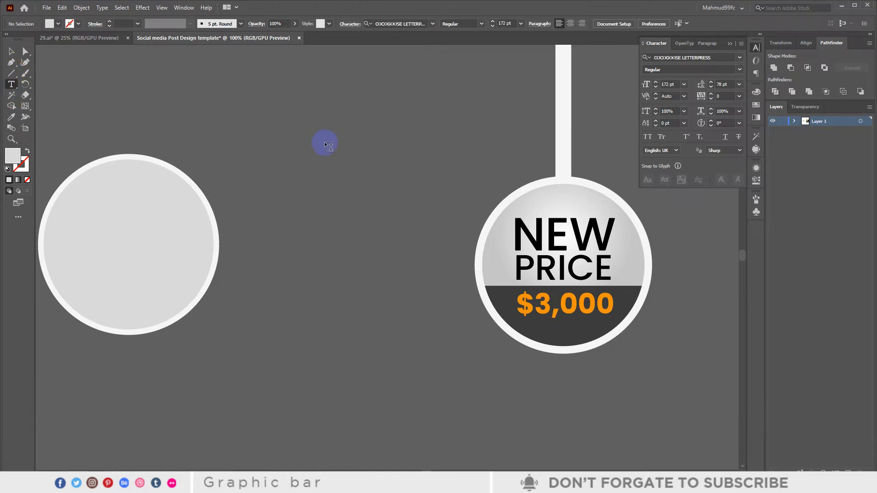
left_click(293, 137)
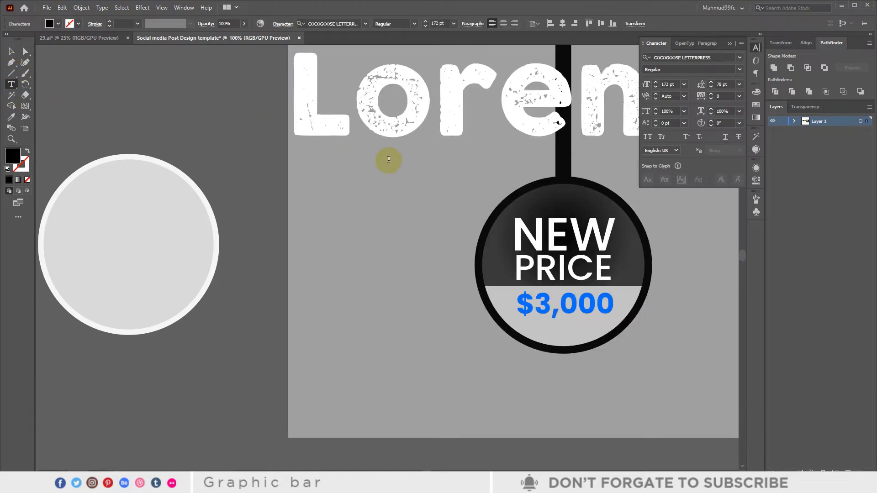
key("BackSpace")
type("NE")
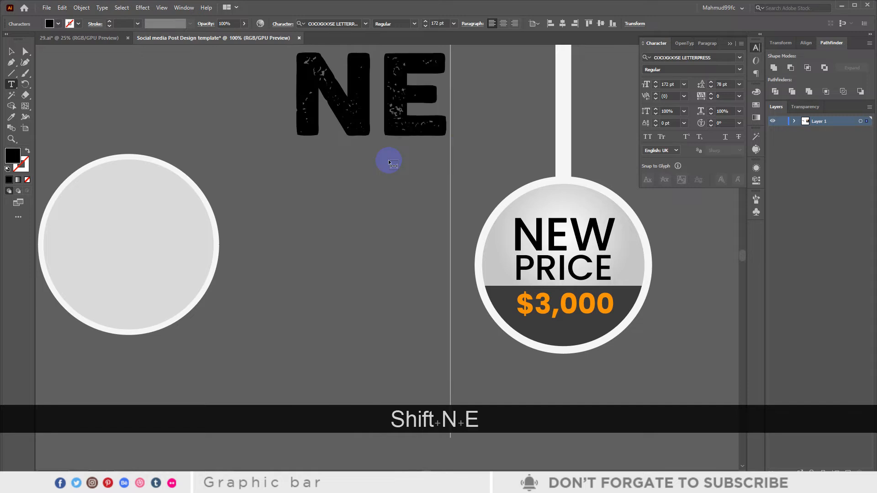
type("W")
Step: Try to change the font of the NEW text to Poppins Light
left_click(324, 23)
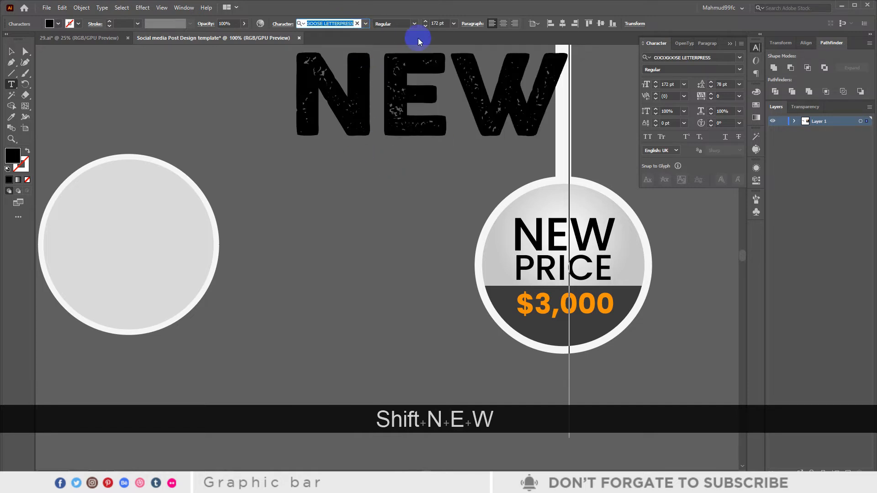
key("BackSpace")
type("poppp")
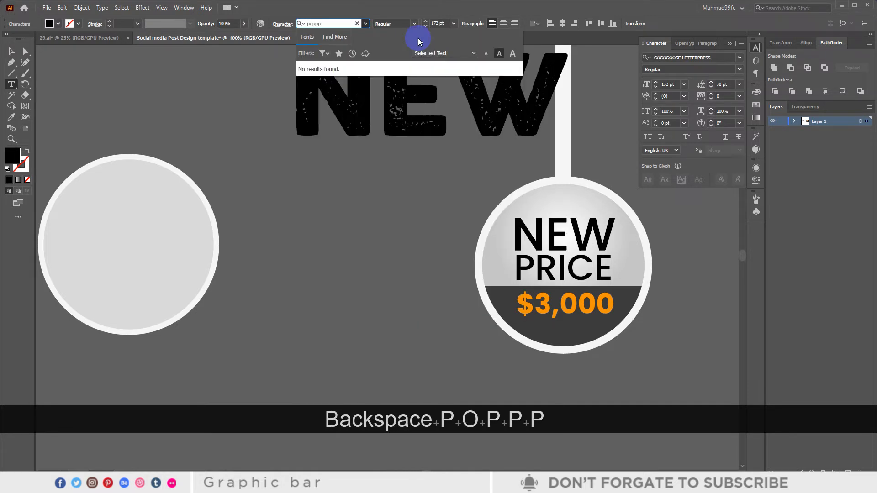
key("BackSpace")
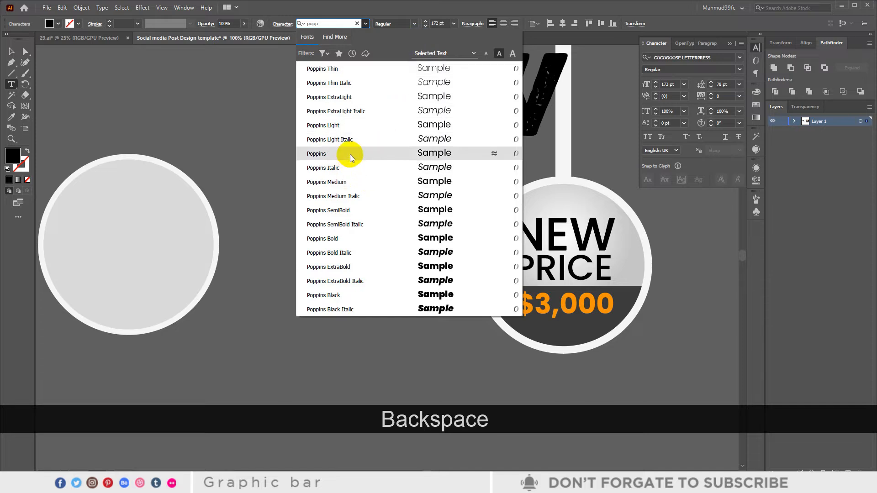
left_click(349, 128)
Step: Set the whole NEW text to the Poppins font in Regular weight
left_click(379, 98)
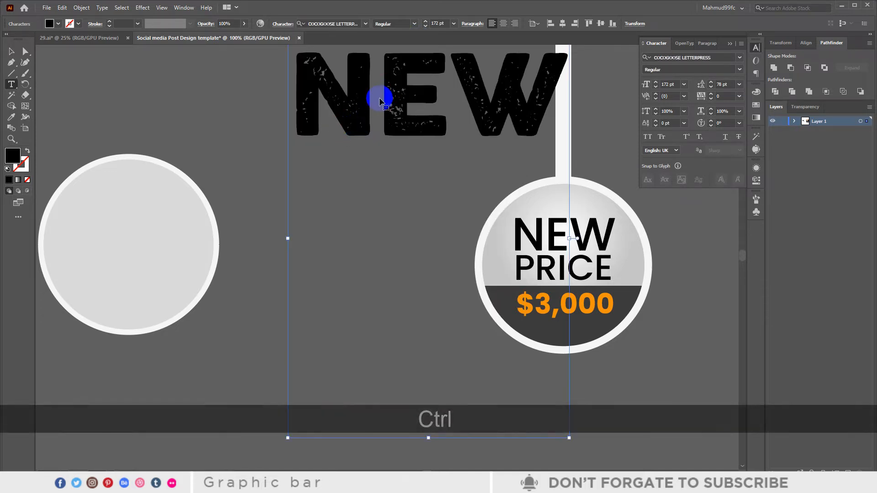
key("ctrl+a")
left_click(352, 23)
key("BackSpace")
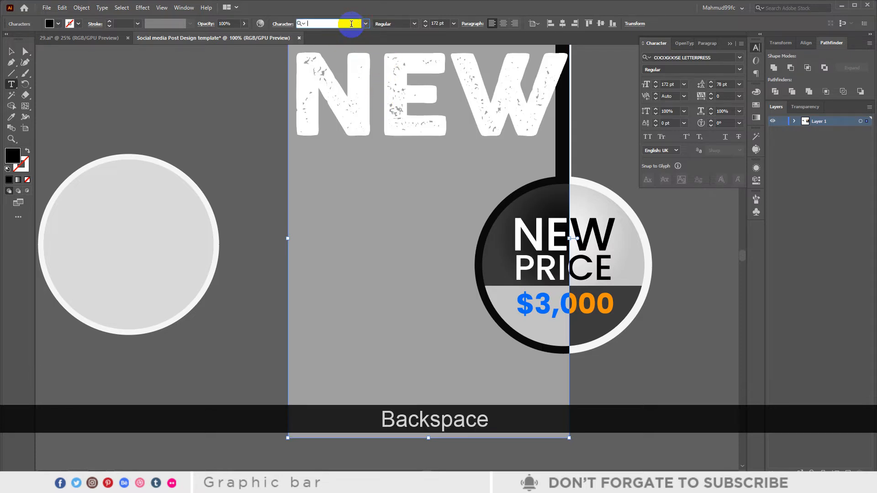
type("pop")
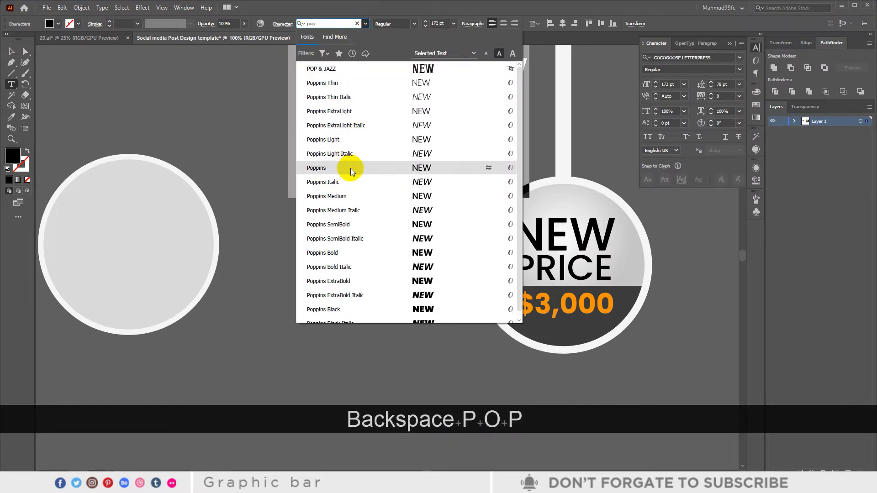
left_click(351, 224)
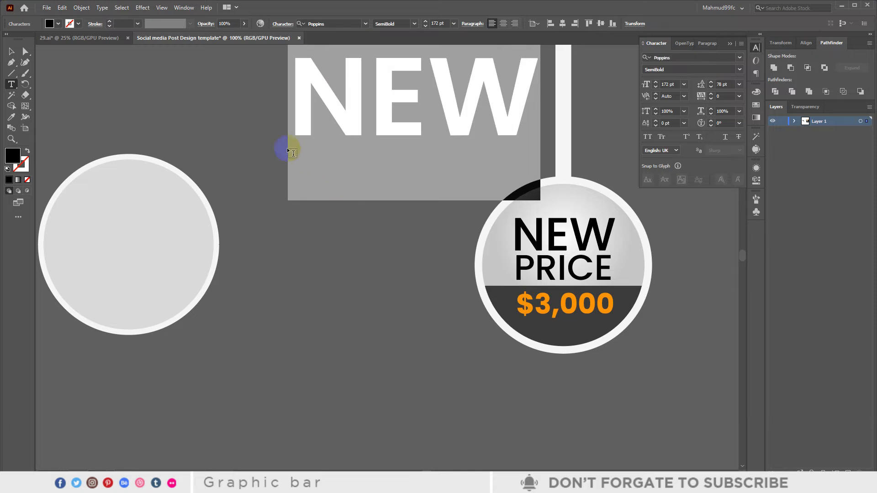
left_click(413, 23)
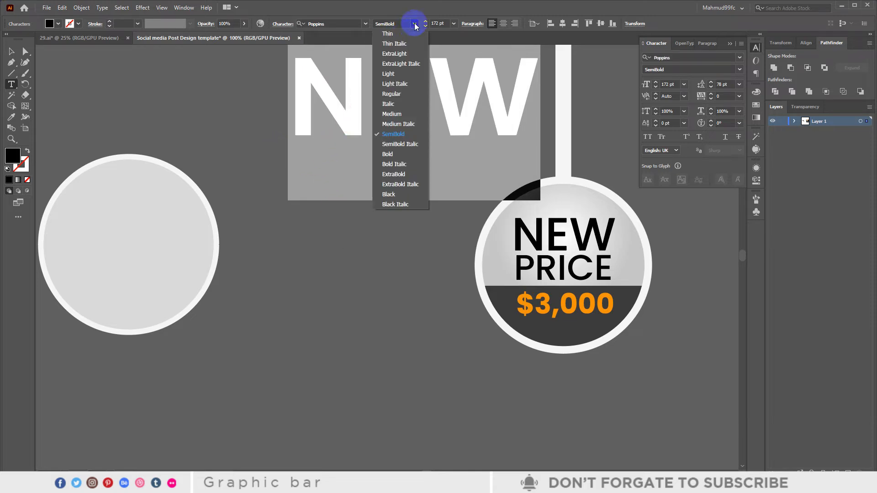
left_click(396, 74)
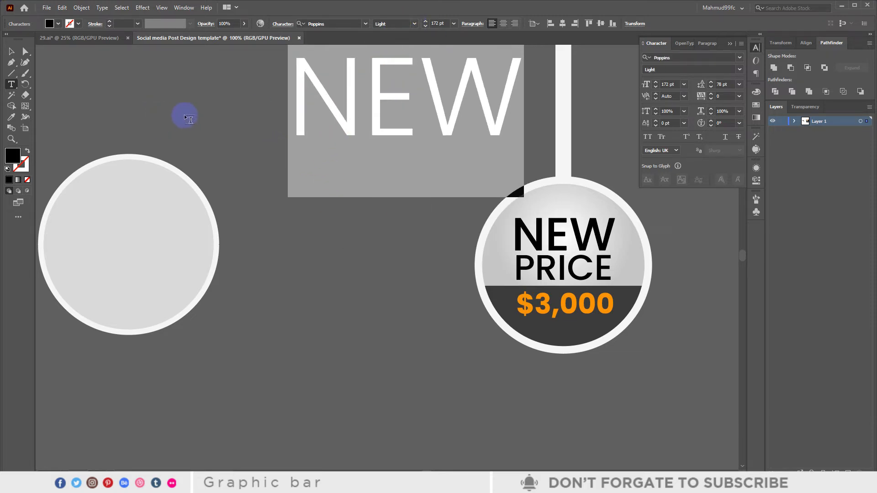
left_click(412, 23)
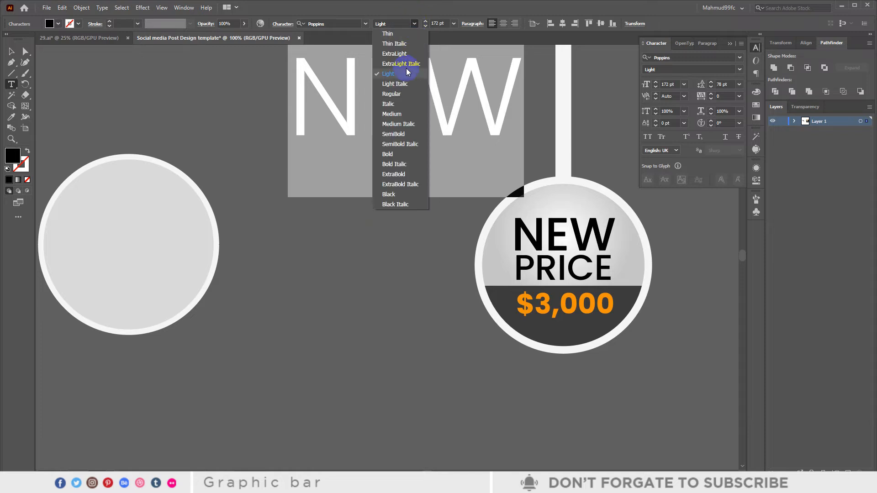
left_click(392, 94)
Step: Scale the NEW text down proportionally to about 109 pt and place it just beside the new grey circle
left_click(11, 51)
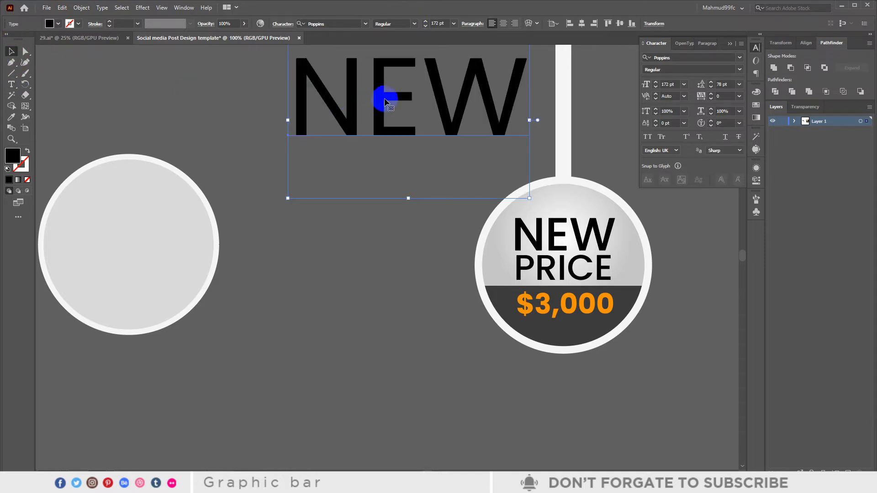
left_click_drag(399, 100, 377, 121)
left_click_drag(529, 66, 498, 94)
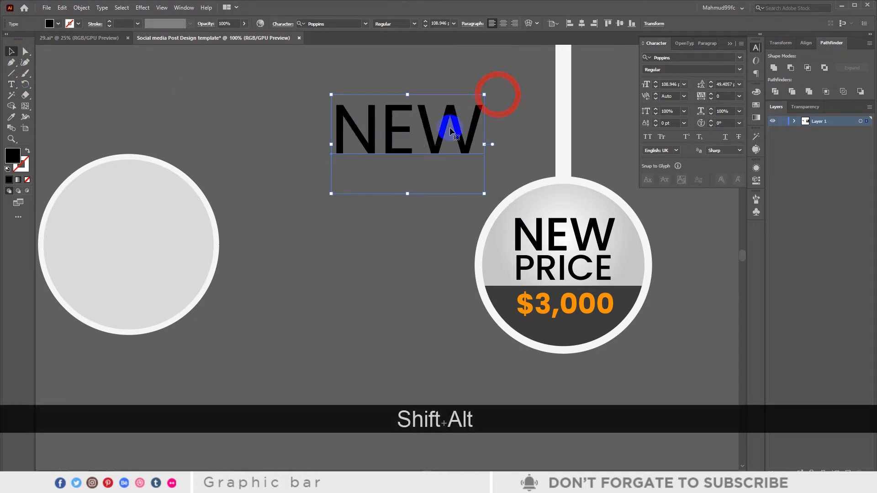
left_click_drag(433, 131, 358, 169)
left_click(475, 141)
Step: Check the font weight and size of the word NEW in the original price badge
left_click(12, 84)
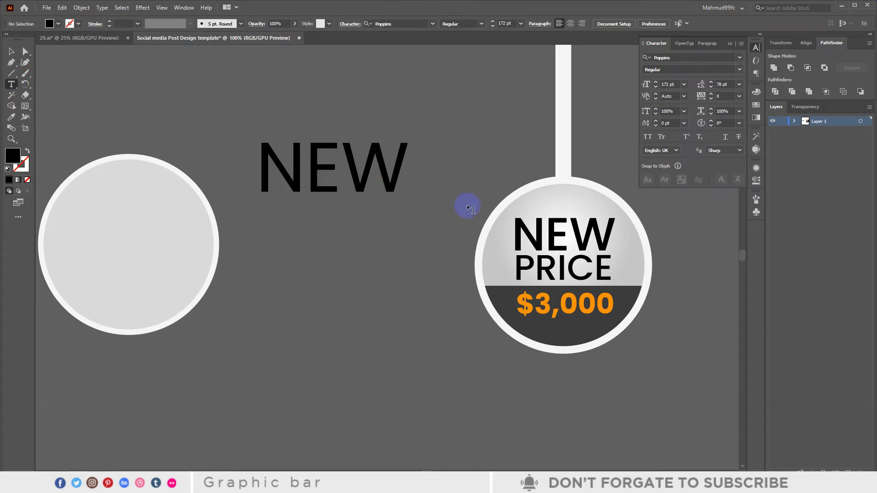
left_click_drag(552, 228, 563, 227)
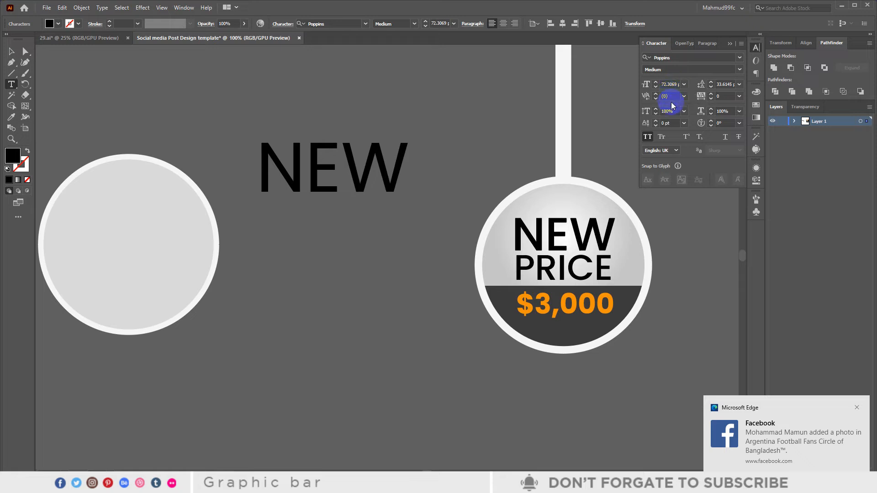
left_click(11, 51)
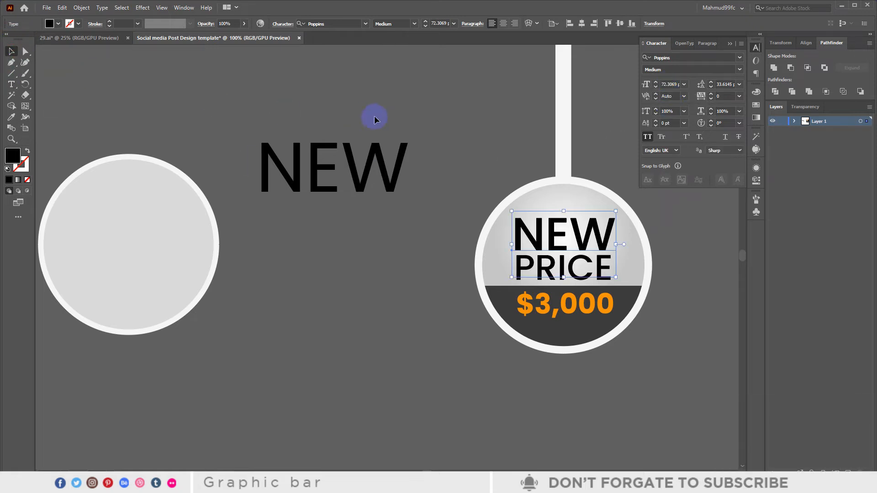
left_click(379, 112)
Step: Set the font size of the new NEW text to 72 pt
left_click(318, 167)
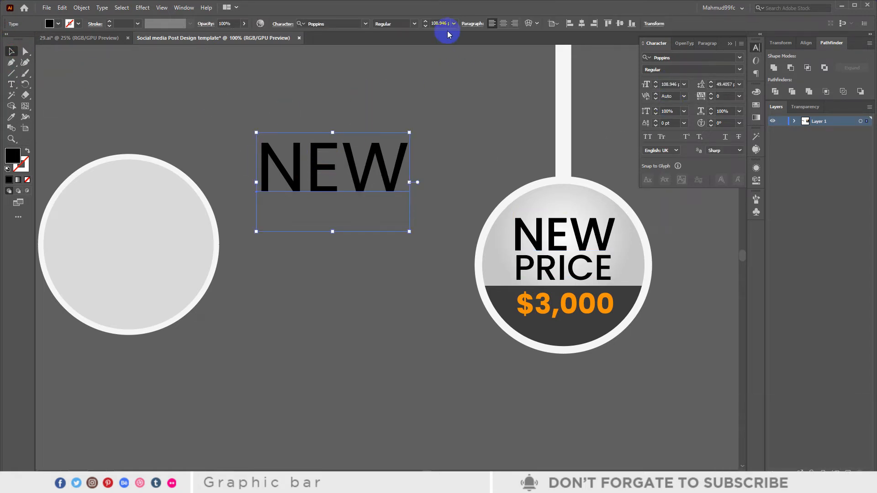
key("Right")
key("Right")
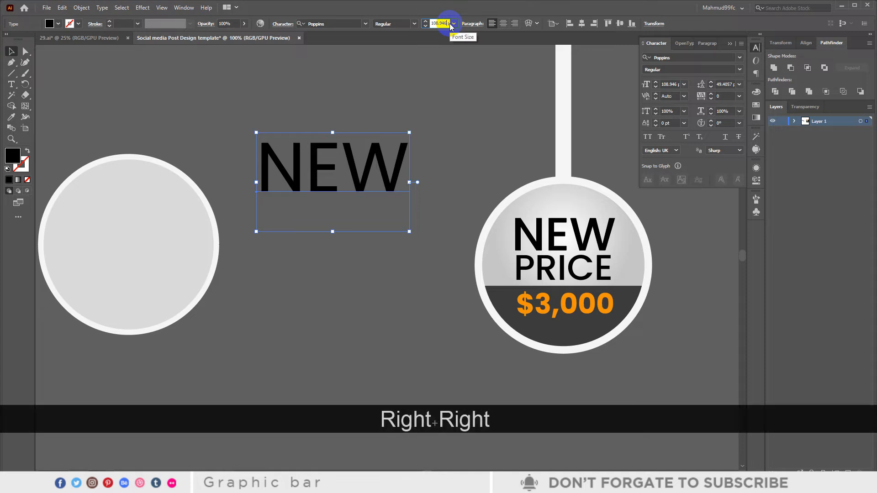
key("BackSpace")
key("BackSpace")
key("BackSpace")
key("BackSpace")
key("BackSpace")
key("BackSpace")
key("BackSpace")
key("BackSpace")
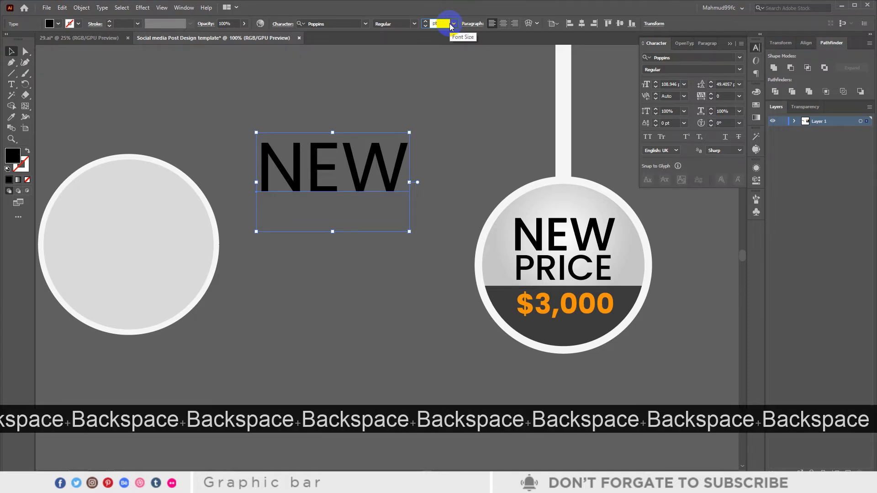
type("72")
key("Return")
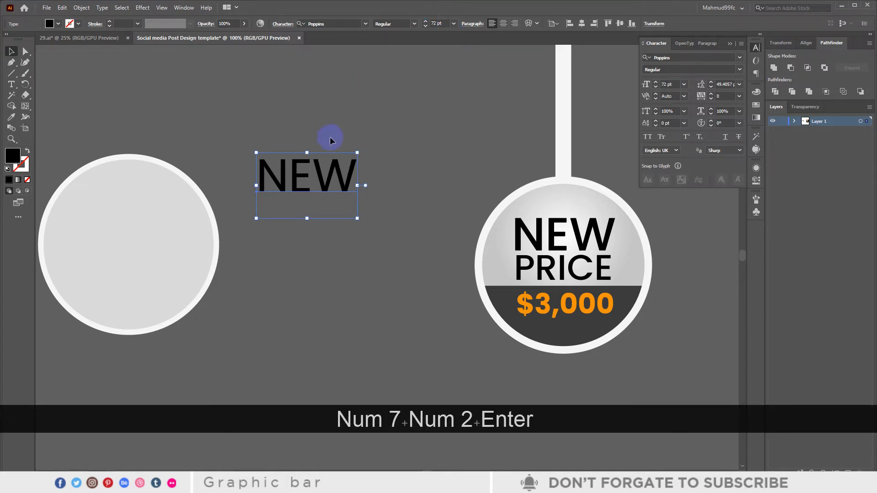
Step: Duplicate the NEW text straight below itself and replace the copy's wording with PRICE
left_click(430, 197)
left_click(341, 192)
left_click_drag(315, 178, 312, 211)
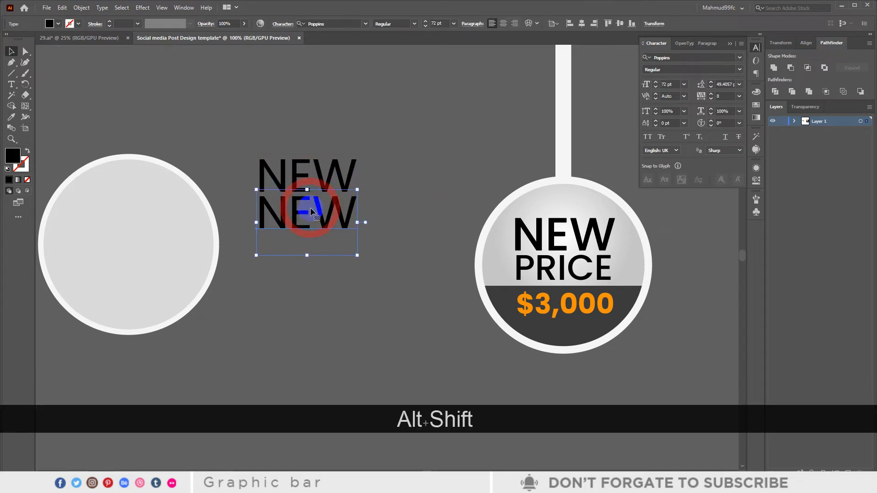
key("t")
left_click(344, 215)
key("ctrl+a")
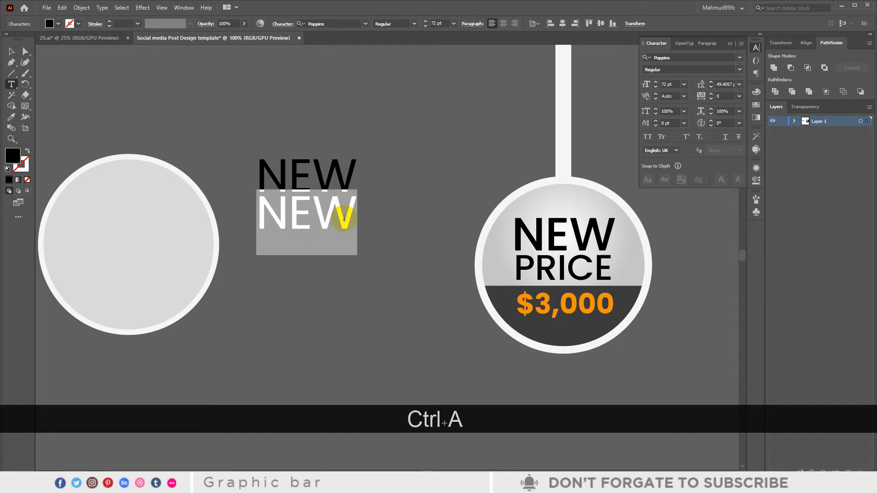
key("BackSpace")
type("PRICE")
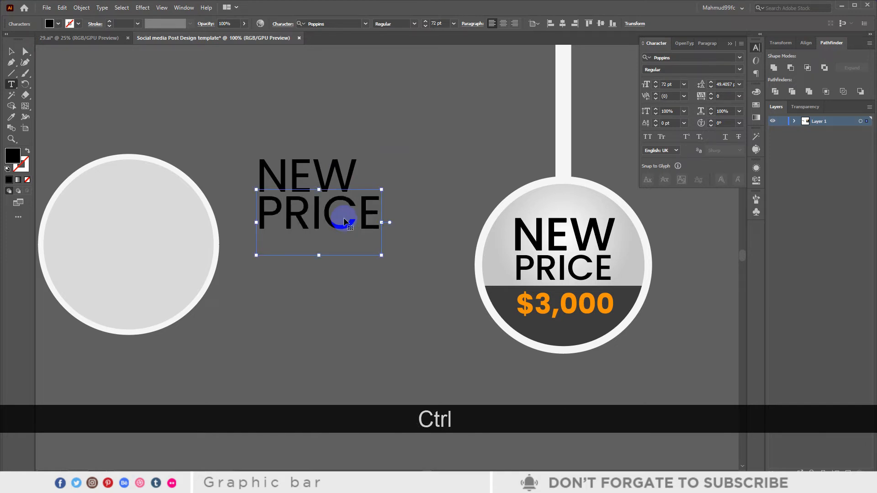
Step: Reduce the PRICE text to 56 pt so its width roughly matches the word NEW
key("ctrl+a")
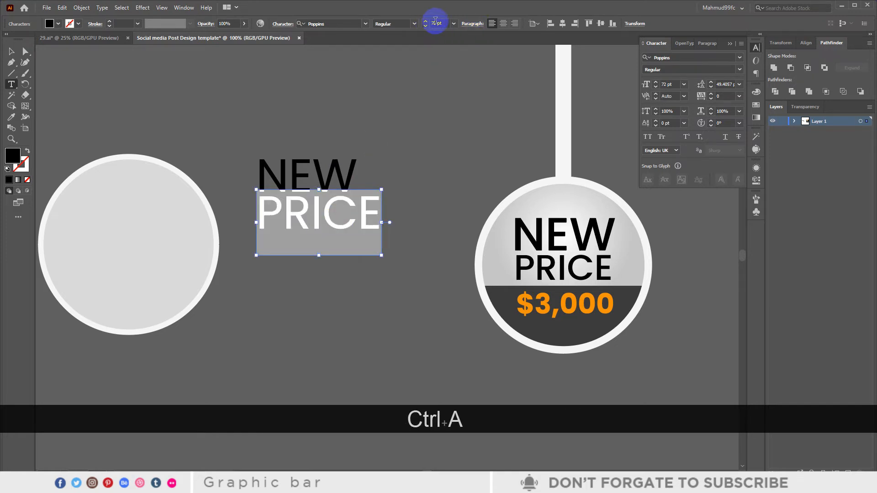
key("Down")
key("Down")
key("Down")
key("Down")
key("Down")
key("Down")
key("Down")
key("Down")
key("Down")
key("Down")
key("Down")
key("Down")
key("Down")
key("Down")
key("Down")
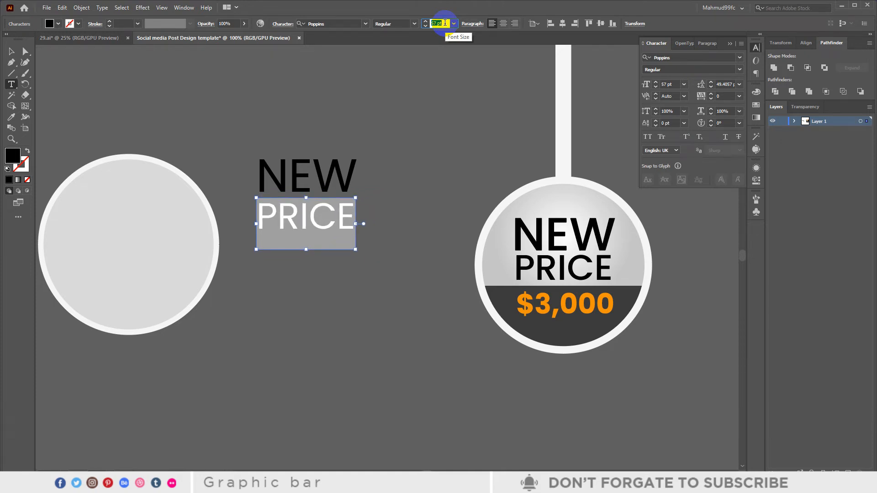
key("Down")
Step: Nudge the PRICE text up so that it sits closely beneath NEW
left_click(11, 51)
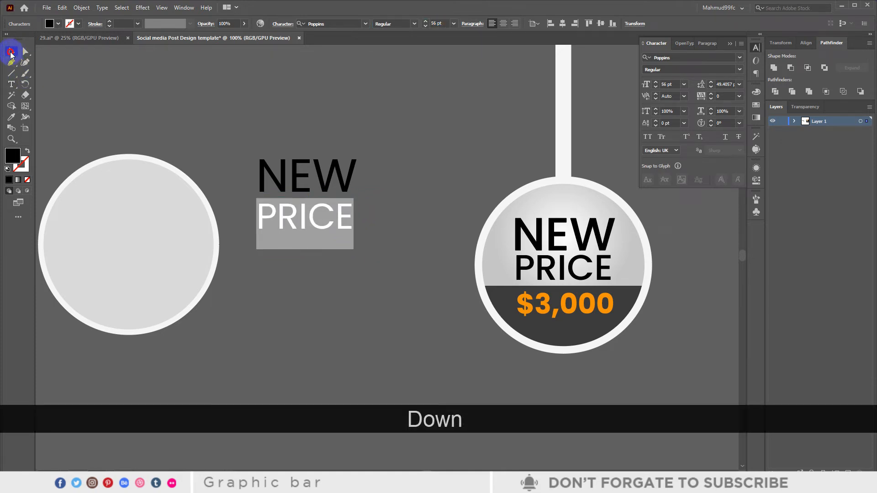
key("Up")
key("Up")
key("Up")
key("Up")
key("Up")
key("Up")
key("Up")
key("Up")
key("Up")
key("Up")
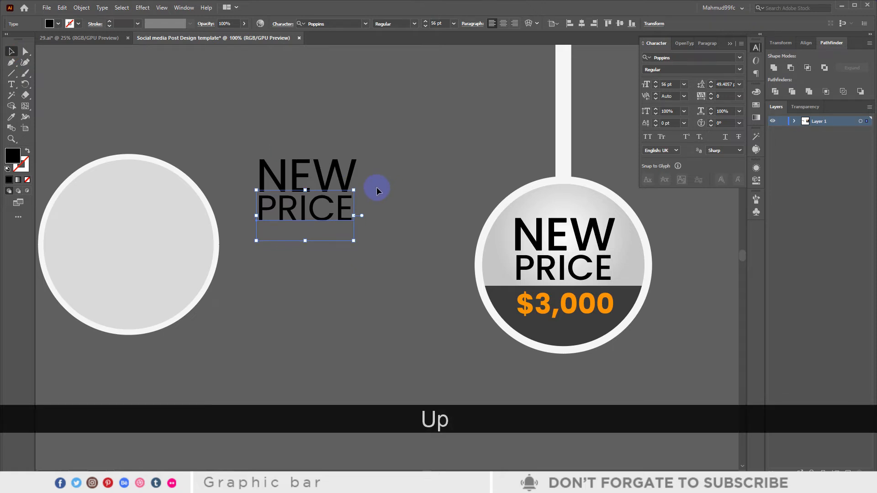
left_click(374, 194)
left_click(317, 213)
key("Down")
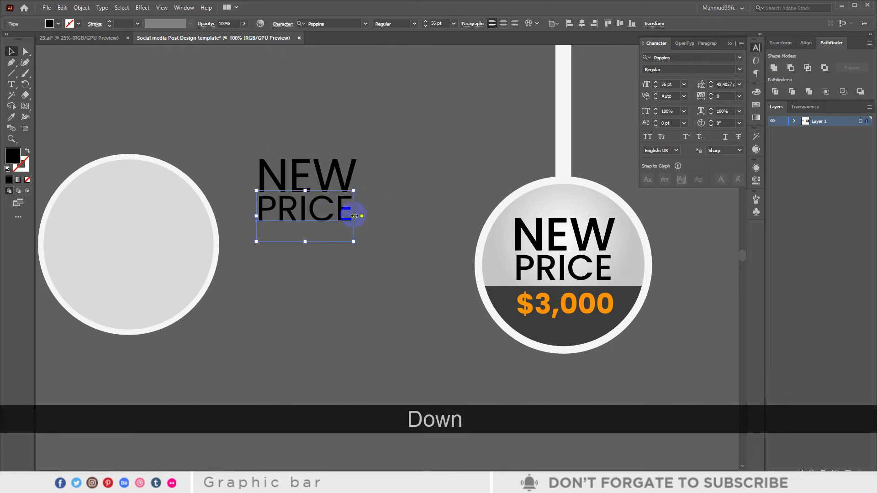
left_click(383, 202)
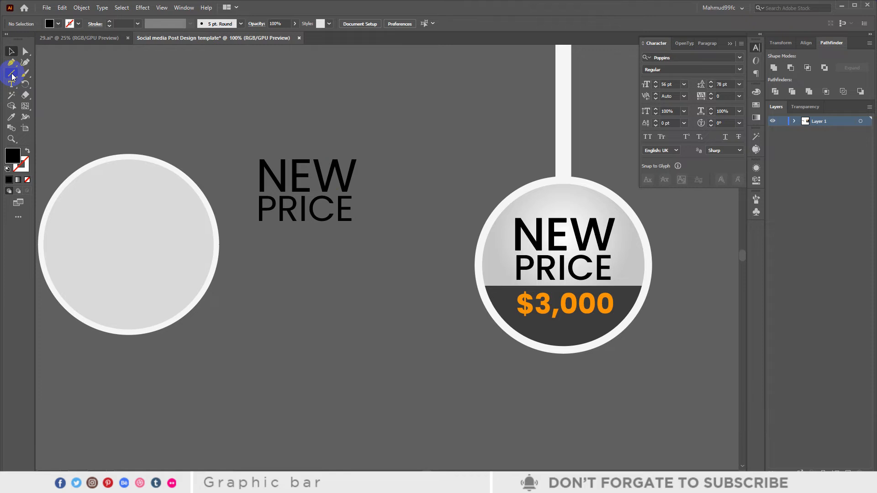
Step: Check the font weight and size of the $3,000 text in the original price badge
key("t")
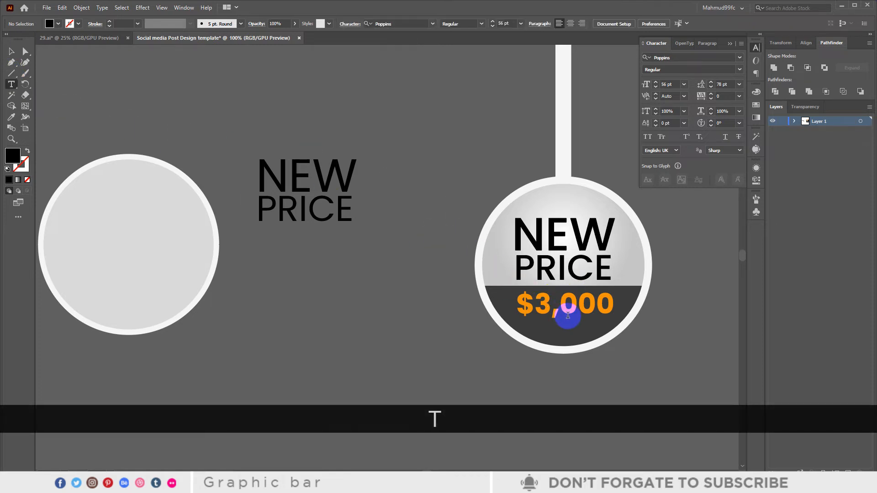
left_click(561, 304)
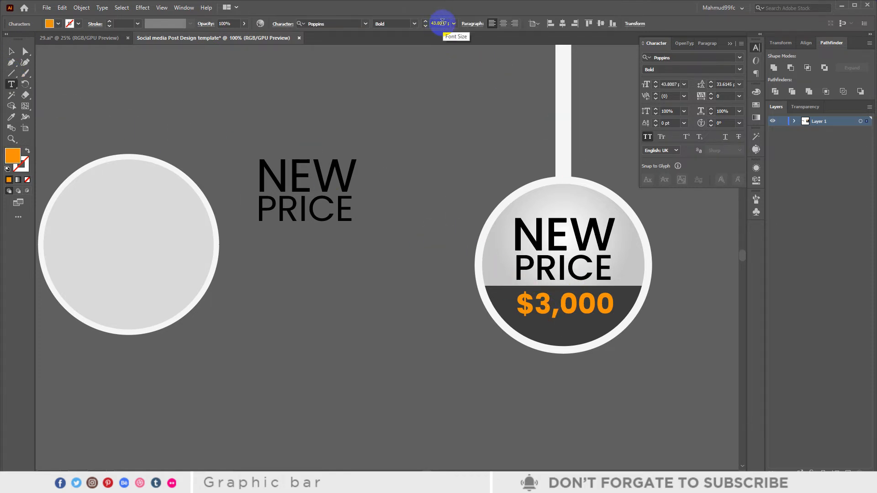
left_click(10, 49)
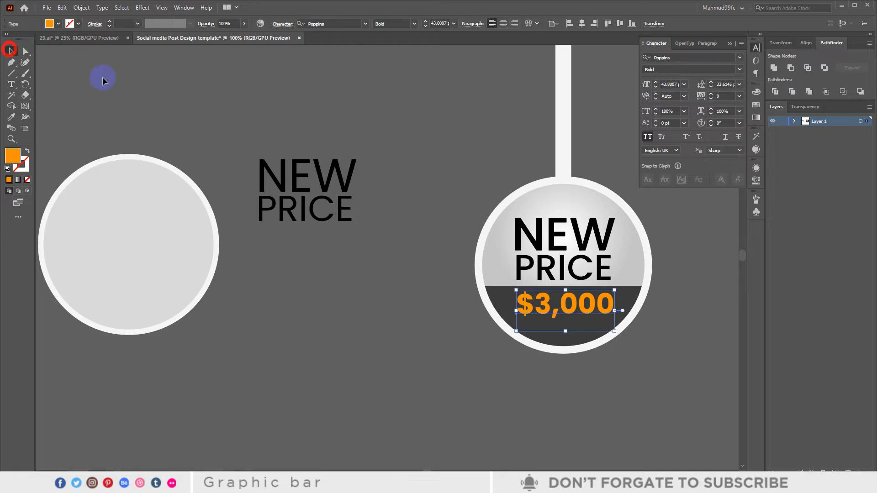
Step: Add the text $3,000 as a separate line below the black PRICE text
left_click(155, 278)
left_click(11, 84)
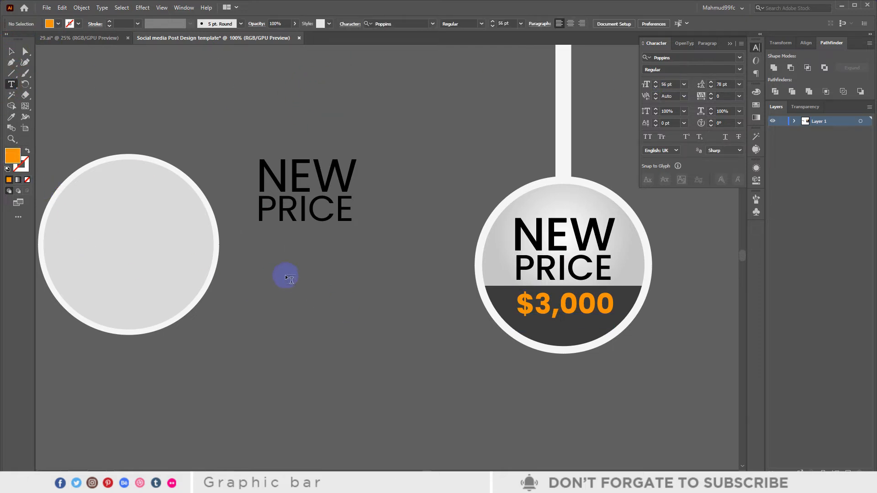
left_click(285, 275)
key("BackSpace")
type("3")
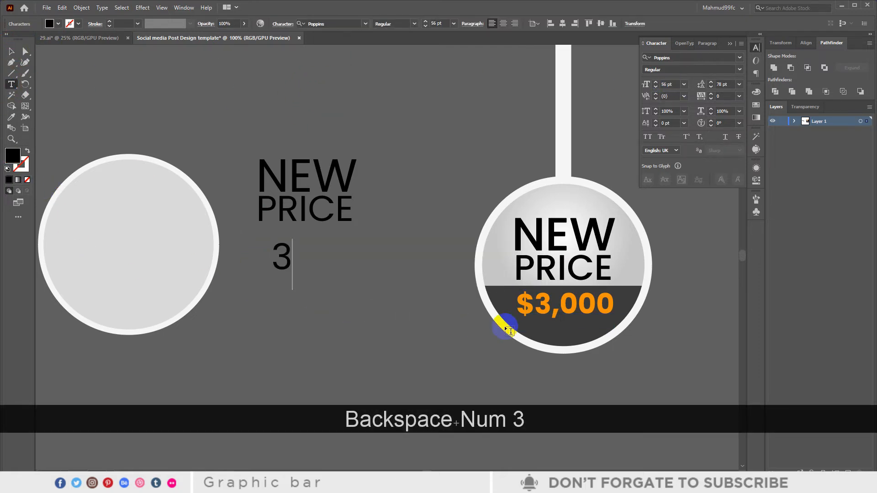
key("BackSpace")
type("$")
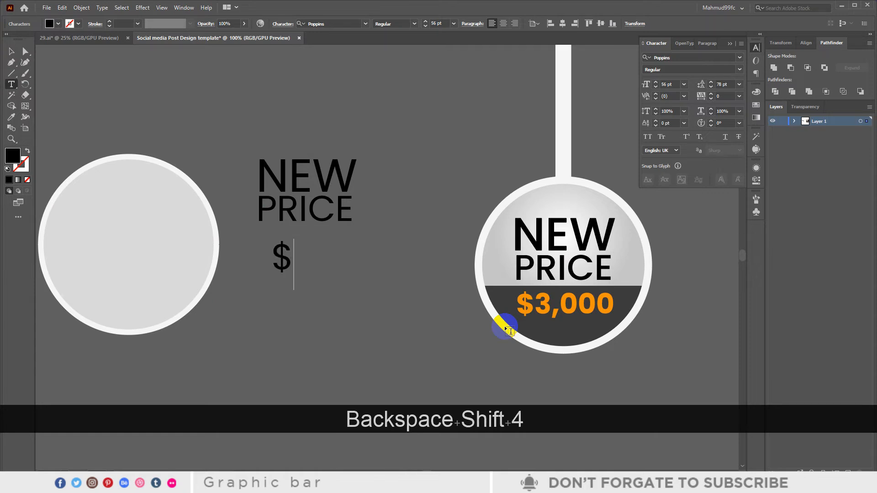
type("3")
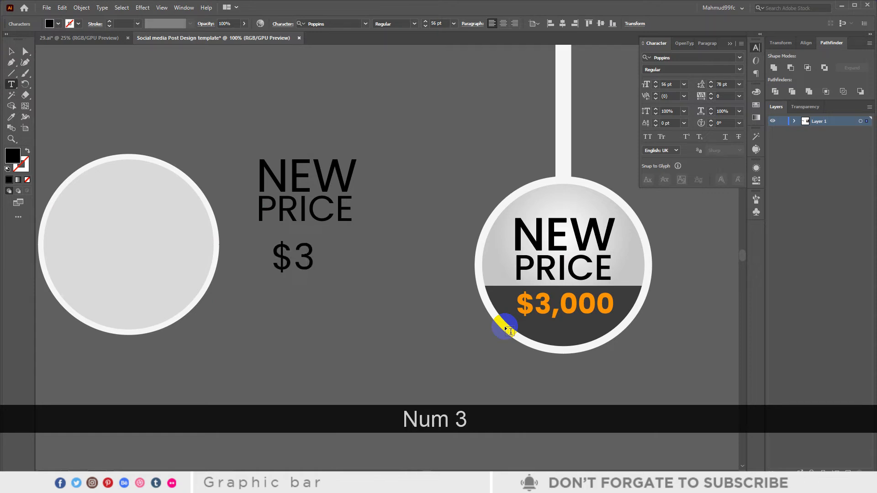
type(",000")
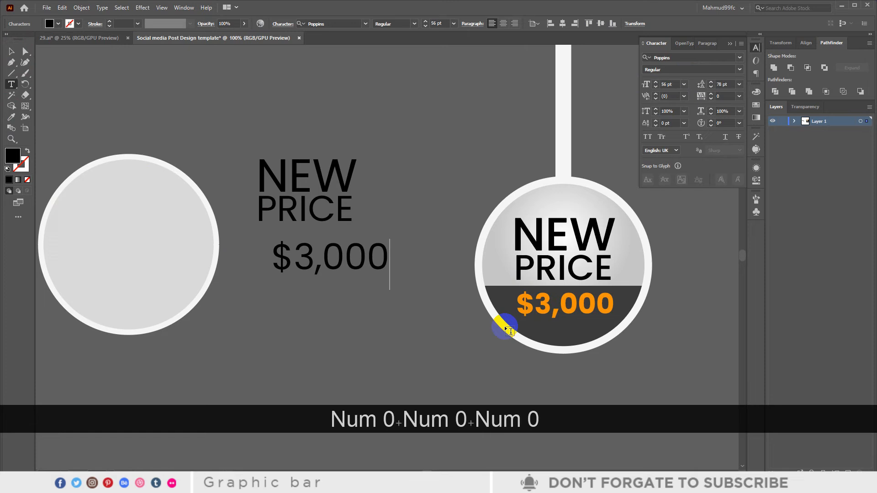
Step: Set the new $3,000 text to the Poppins Bold weight
key("ctrl+a")
left_click(414, 24)
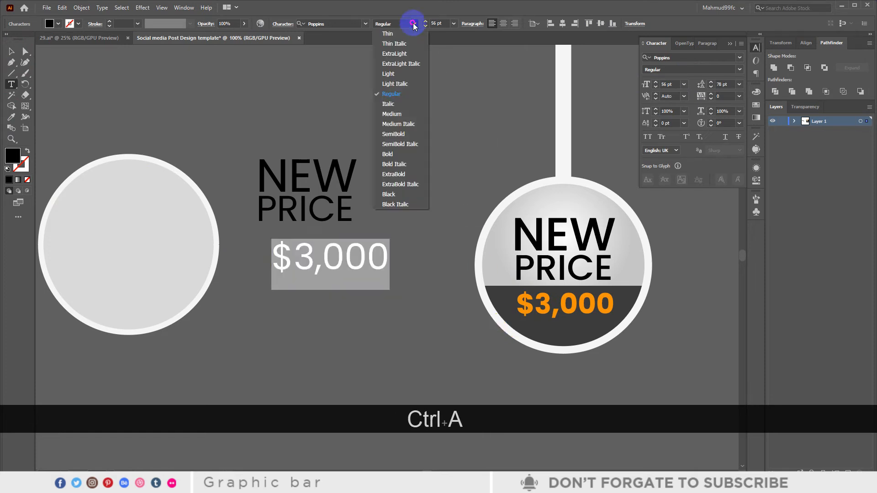
left_click(389, 154)
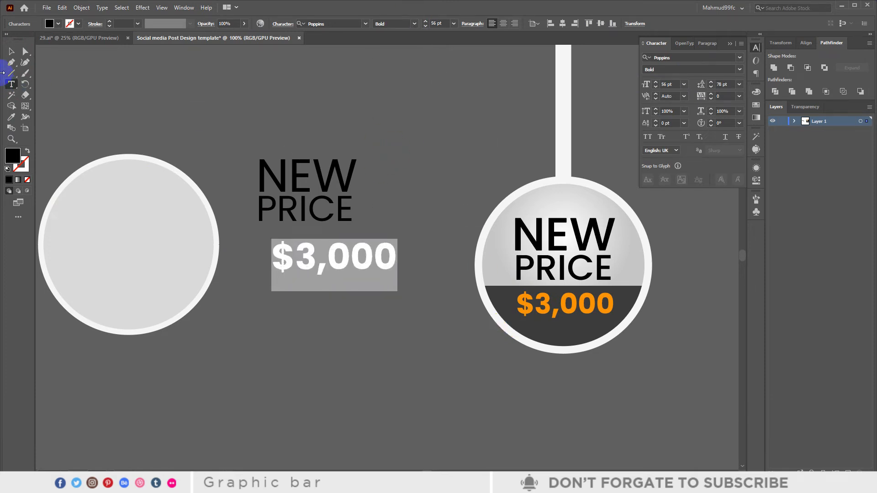
left_click(9, 52)
Step: Reduce the $3,000 text to 43 pt so its width roughly matches the word PRICE
left_click(438, 23)
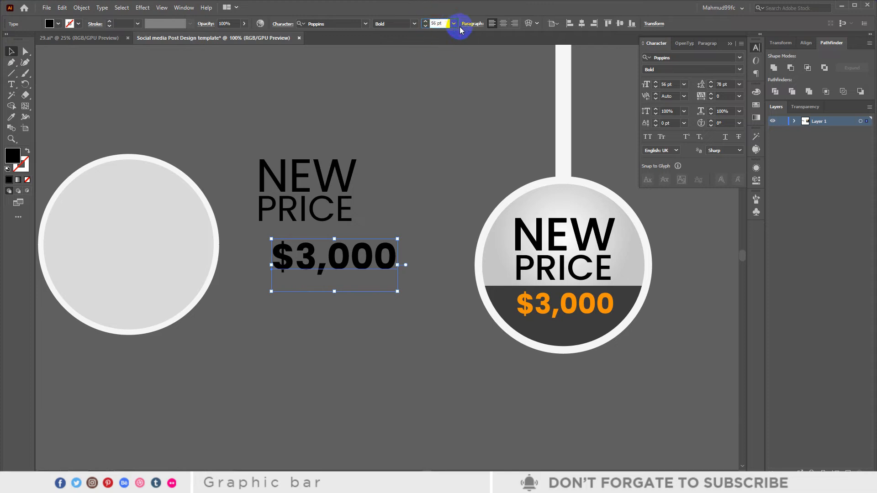
key("Down")
key("Down")
key("Down")
key("Down")
key("Down")
key("Down")
key("Down")
key("Down")
key("Down")
key("Down")
key("Down")
key("Down")
key("Down")
key("Down")
key("Down")
key("Up")
key("Up")
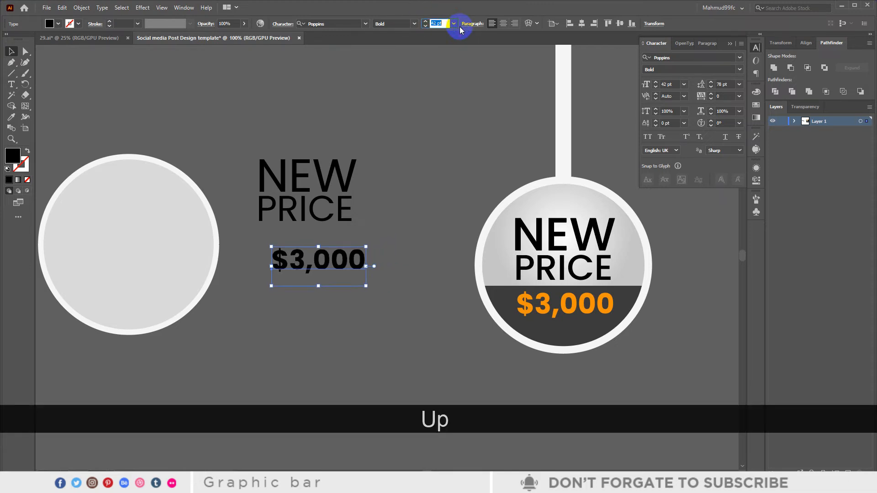
left_click(425, 242)
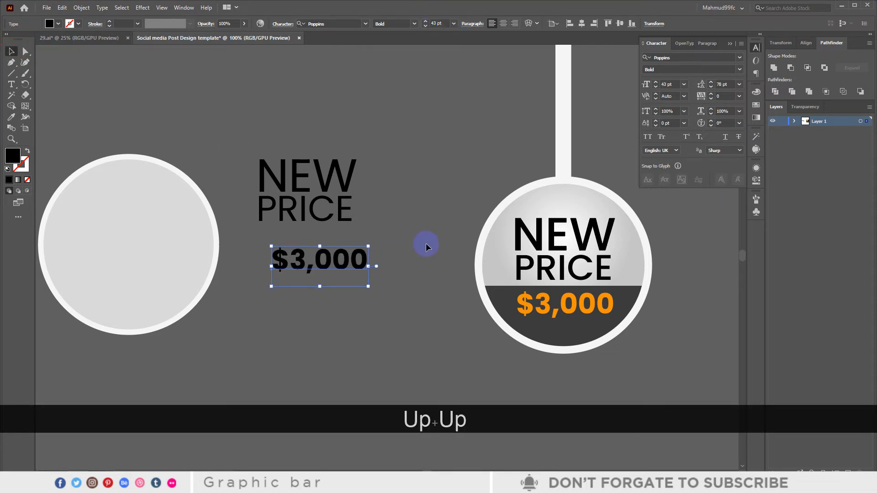
Step: Move the $3,000 text directly beneath PRICE, left-aligned with it, and nudge it down for a small gap
left_click_drag(334, 258, 316, 235)
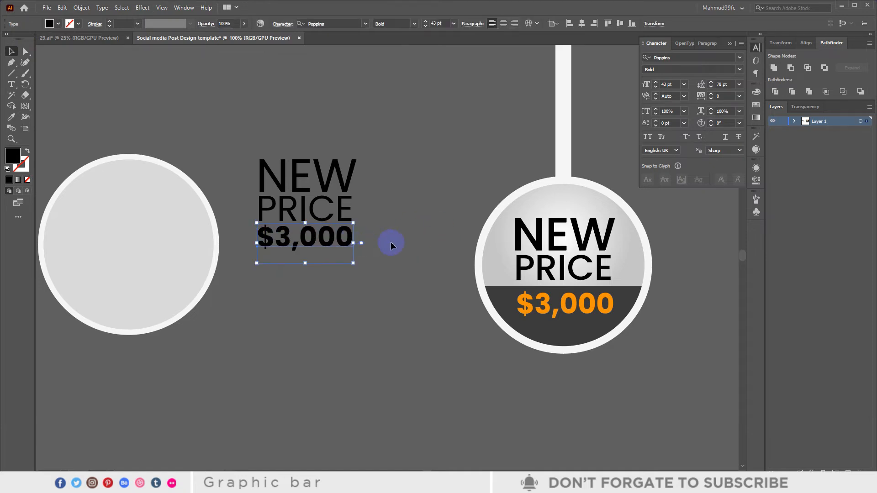
key("Down")
key("Down")
key("Down")
key("Down")
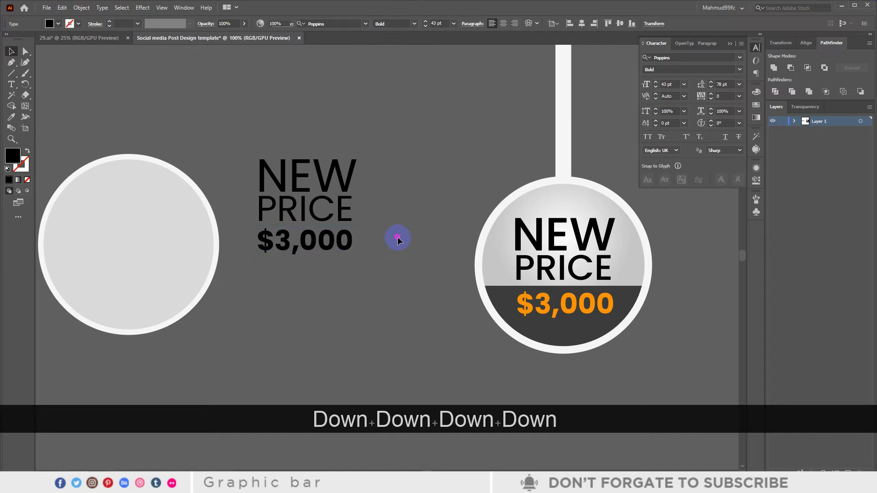
Step: Fill the new $3,000 text with orange to match the original badge
left_click(55, 23)
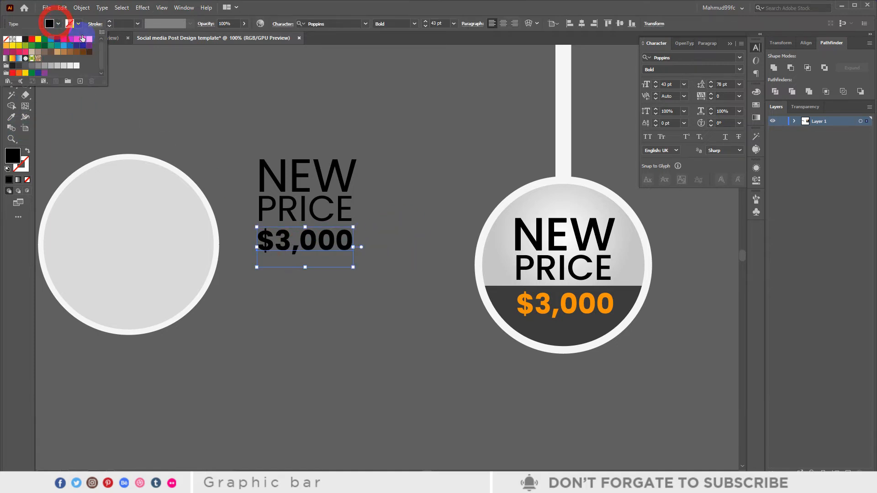
left_click(90, 40)
left_click(301, 173)
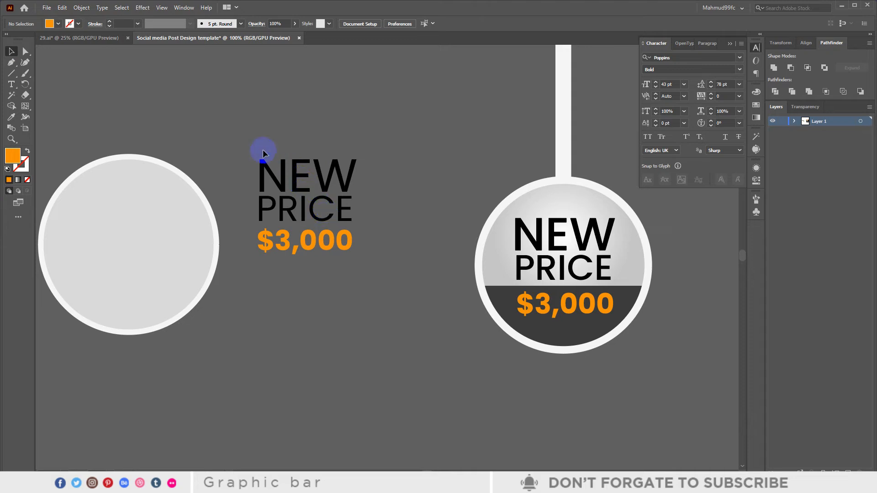
Step: Move the NEW, PRICE and $3,000 texts together onto the middle of the light grey circle and group them
left_click(330, 239)
left_click_drag(339, 281, 462, 288)
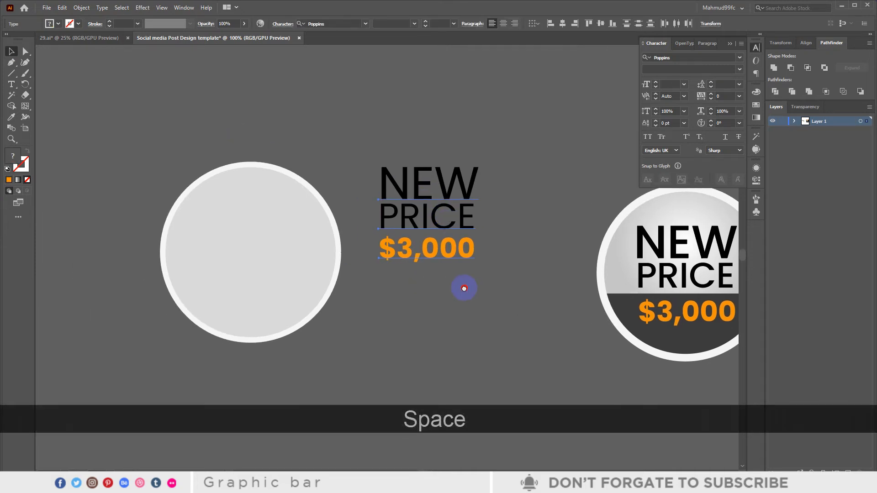
left_click_drag(427, 216, 256, 252)
key("ctrl+g")
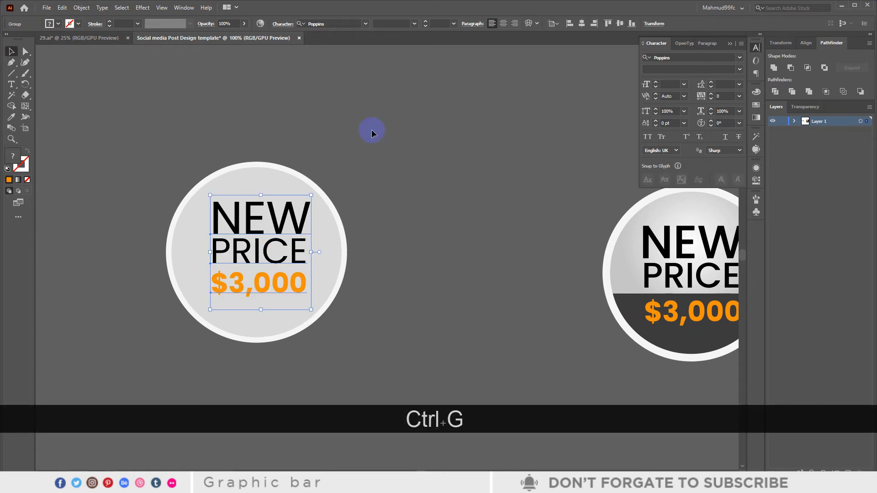
left_click(581, 24)
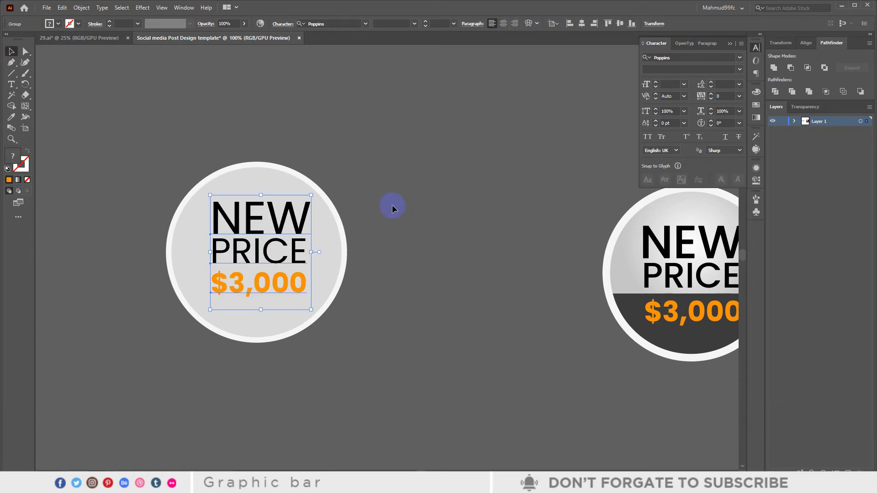
left_click(392, 205)
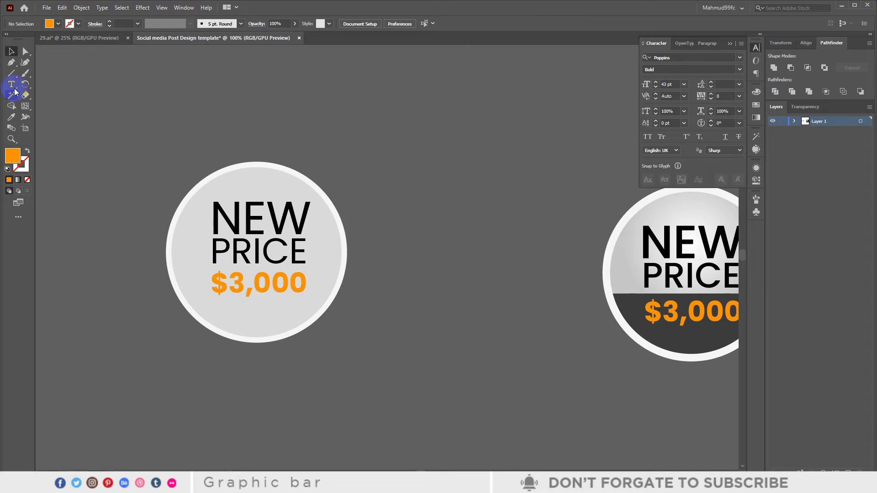
Step: Draw a horizontal line about 336 px long across the circle and nudge it midway between PRICE and $3,000
left_click(11, 75)
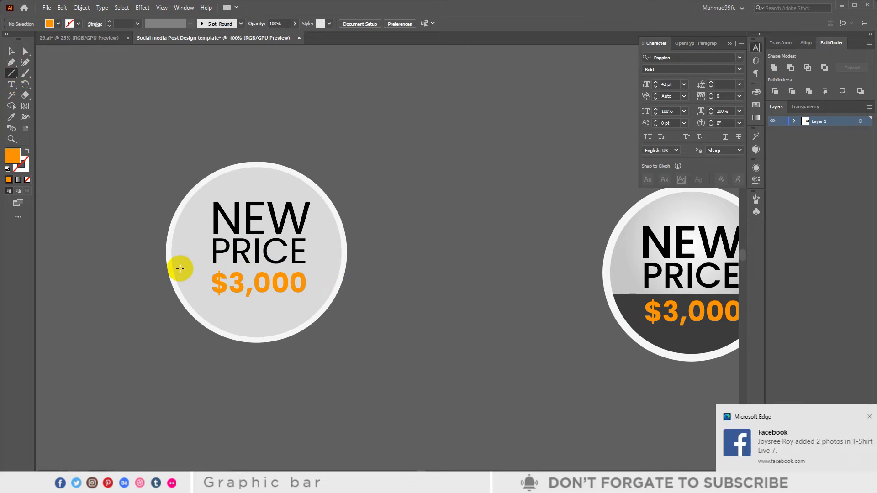
left_click_drag(160, 265, 376, 264)
left_click(11, 52)
key("Down")
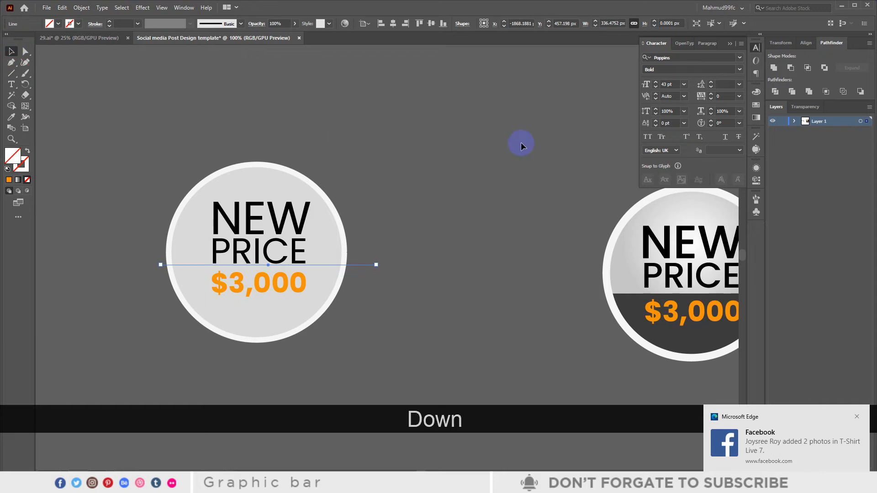
key("Up")
key("Up")
key("Up")
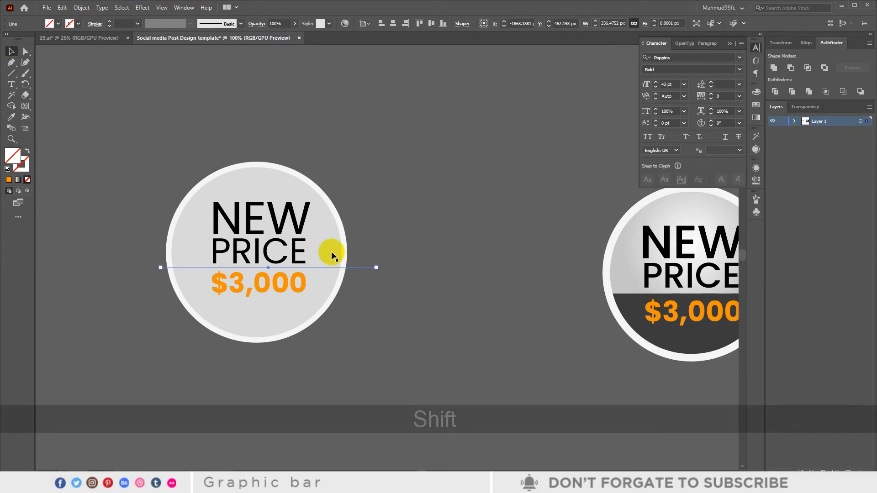
Step: Divide the inner grey circle along the horizontal line and ungroup the resulting pieces
left_click(347, 261, "shift")
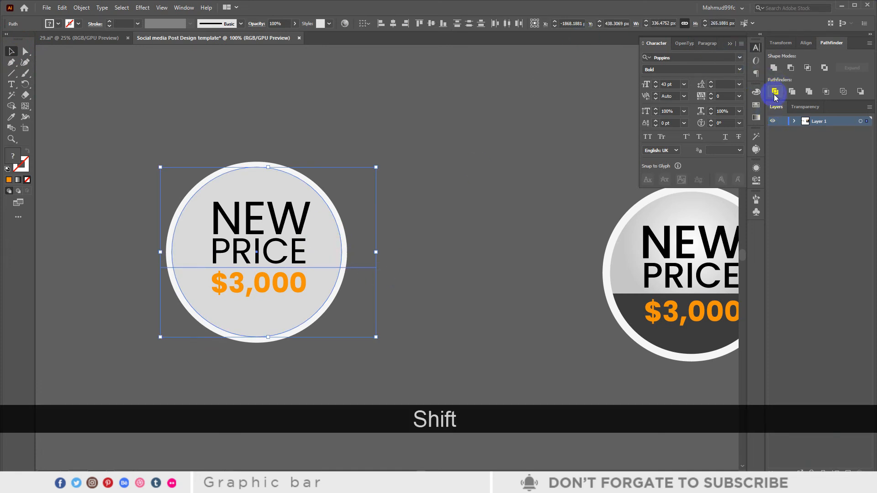
left_click(775, 92)
right_click(275, 221)
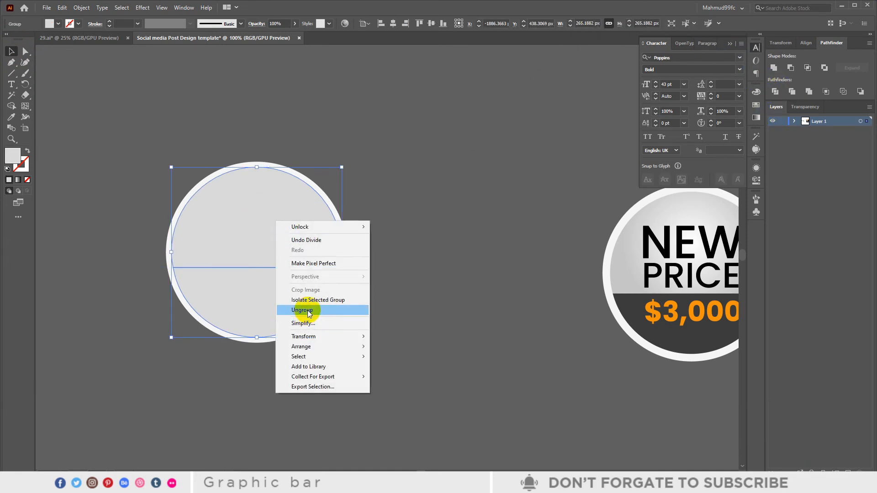
left_click(302, 310)
left_click(422, 268)
Step: Send both pieces of the divided circle behind the badge text
left_click(289, 233)
left_click(294, 294, "shift")
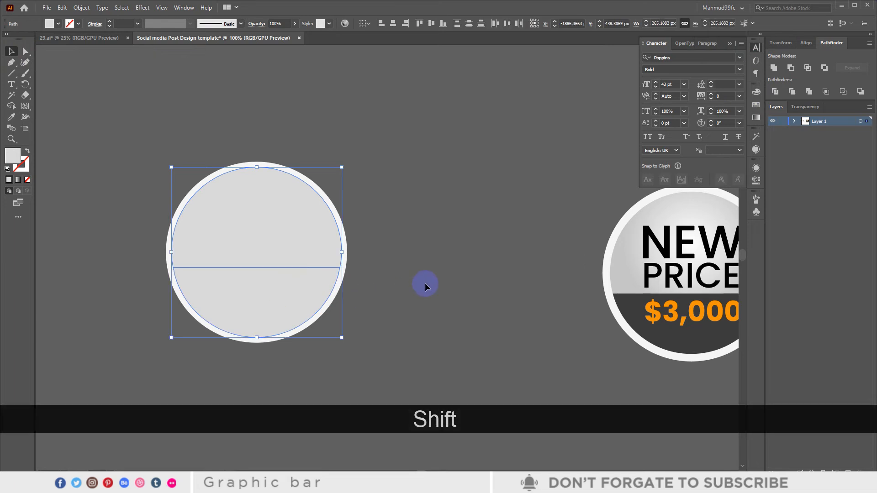
key("ctrl+shift")
key("ctrl+shift+bracketleft")
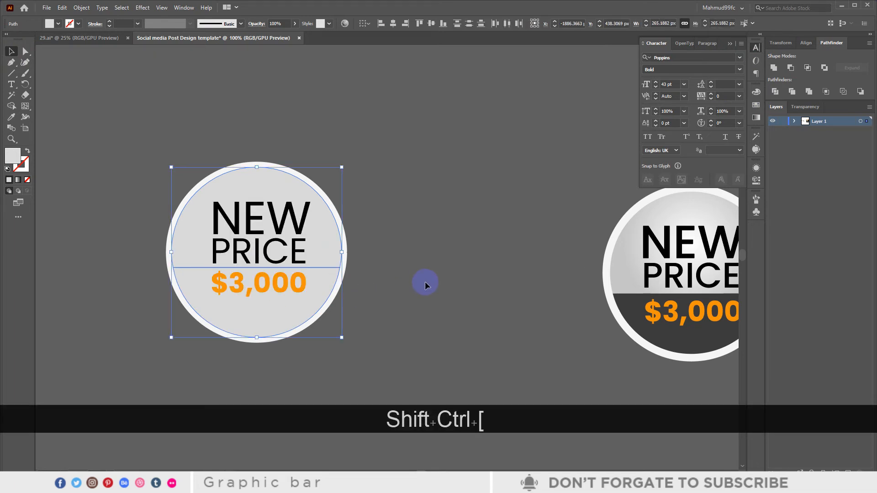
left_click(424, 280)
Step: Fill the lower piece of the circle with the dark grey sampled from the original badge
left_click(313, 303)
key("i")
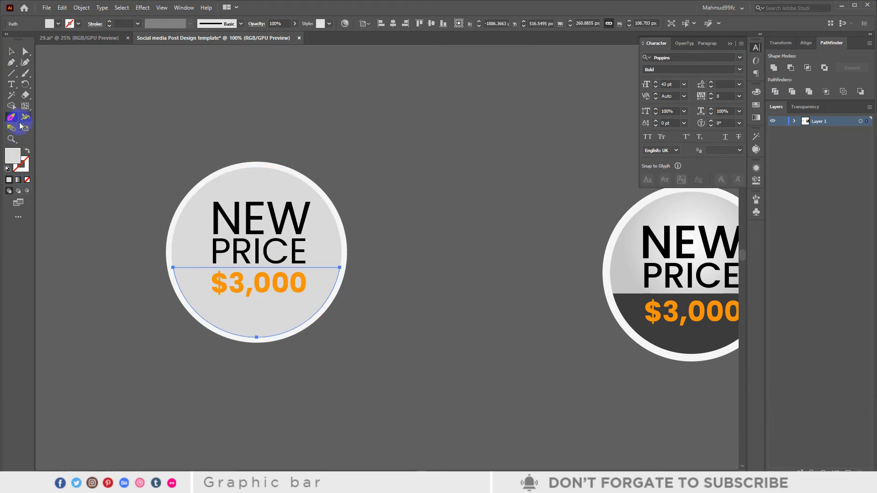
left_click(630, 319)
left_click(11, 51)
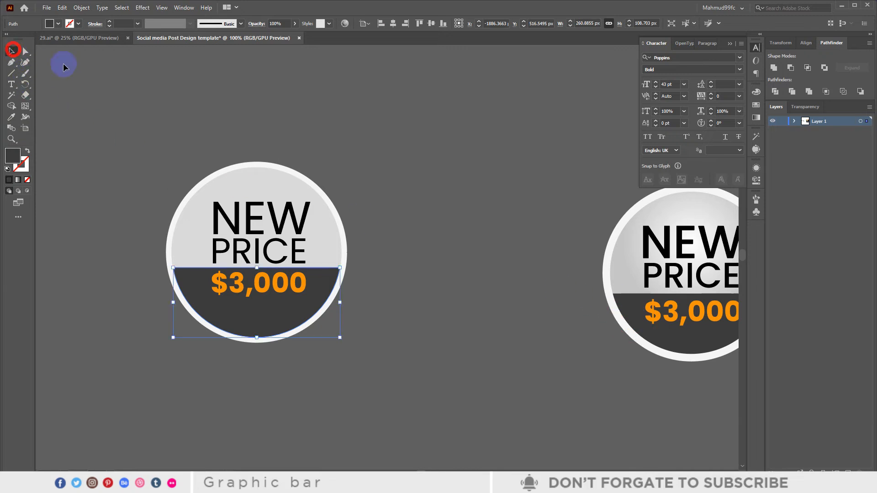
left_click(402, 251)
Step: Apply a radial gradient to the circle's upper piece, from white to the C=0 M=0 Y=0 K=30 grey swatch
left_click(329, 226)
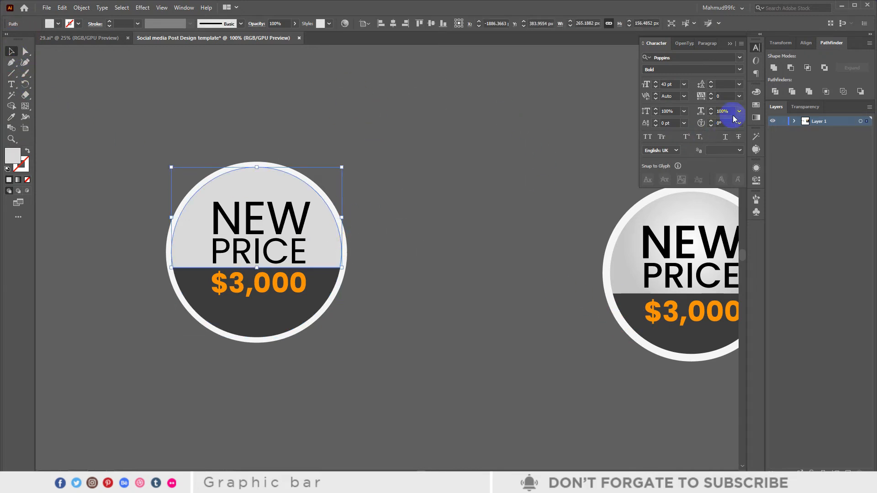
left_click(756, 119)
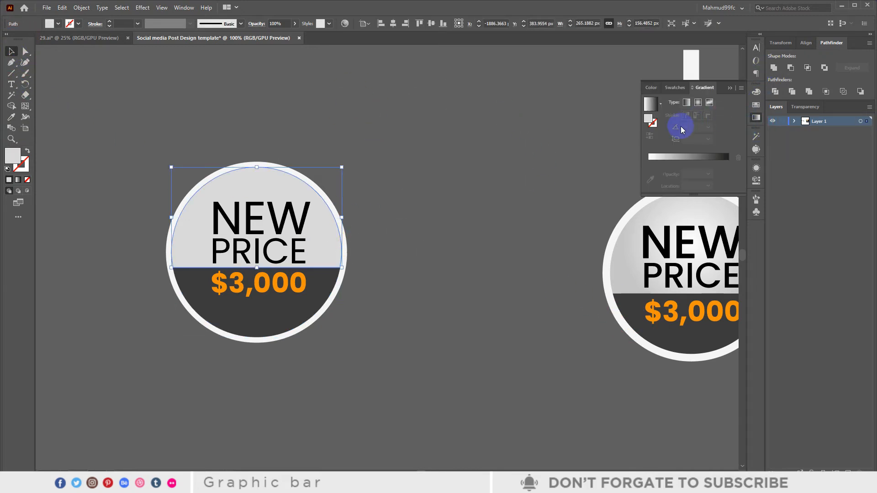
left_click(688, 158)
double_click(727, 173)
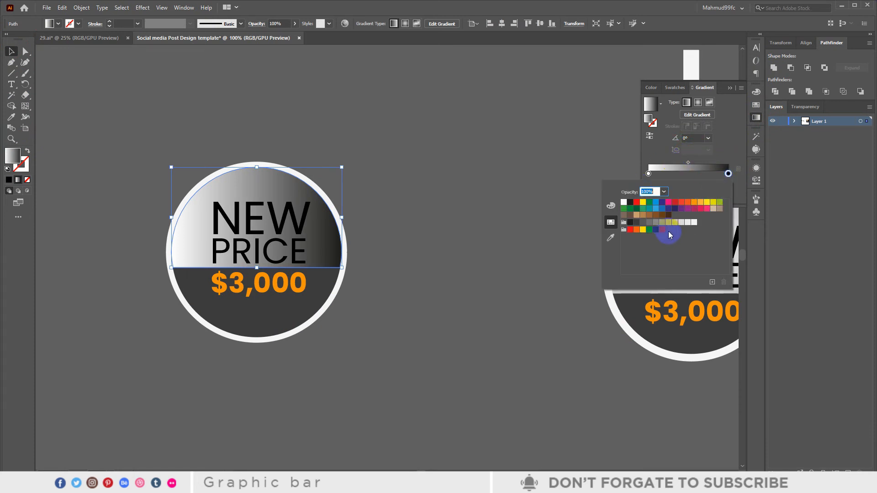
left_click(675, 222)
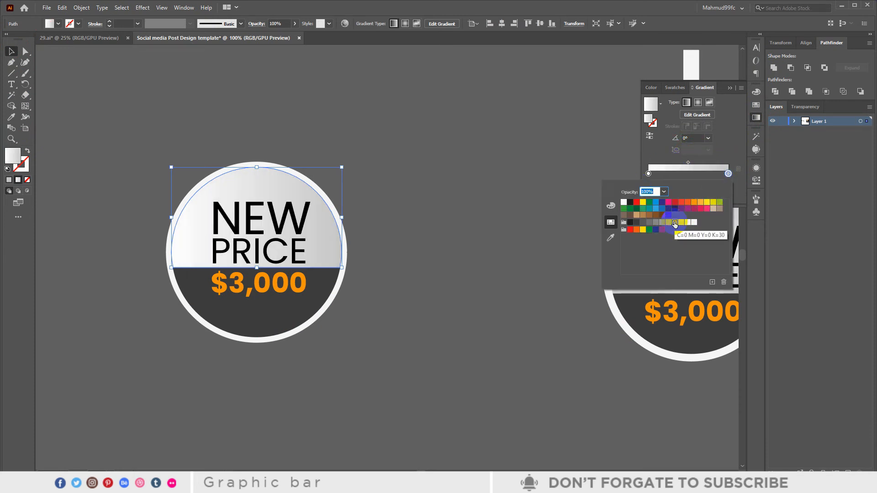
left_click(697, 102)
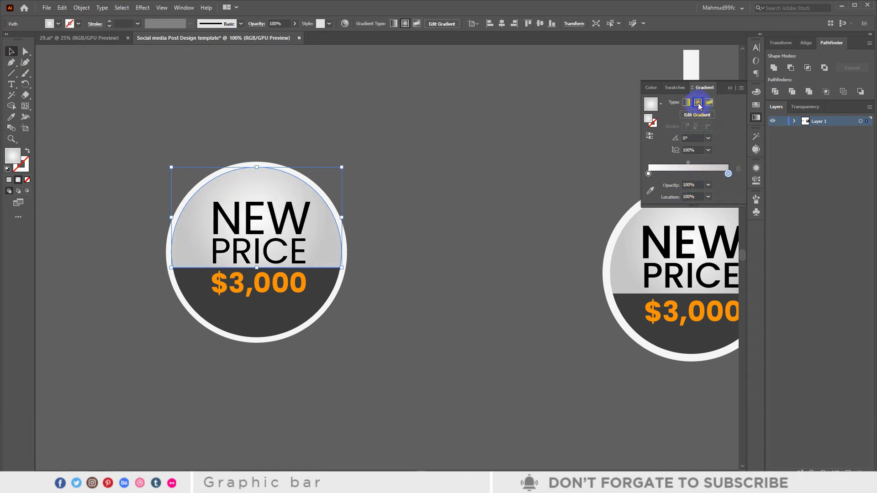
Step: Change the radial gradient's outer colour stop to the next darker grey swatch
double_click(728, 174)
left_click(669, 223)
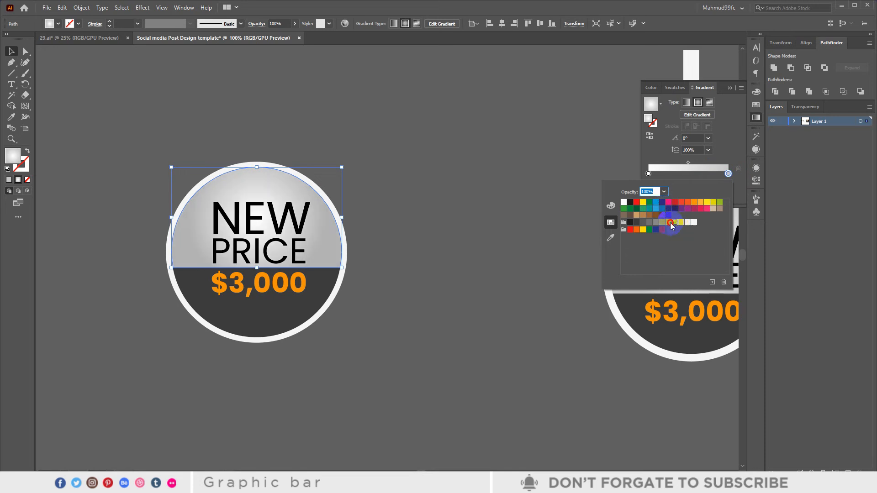
left_click(443, 157)
left_click(443, 157)
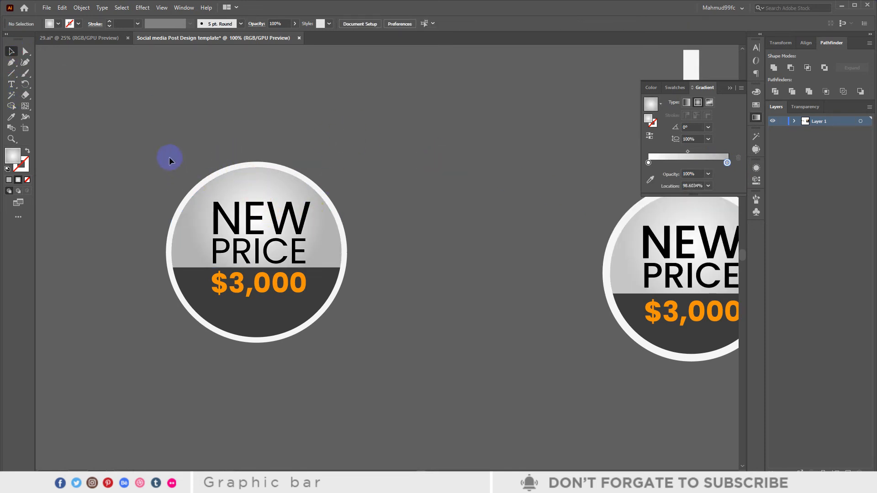
Step: Group all the circle pieces and text of the recreated price badge
left_click_drag(169, 160, 348, 348)
key("ctrl+g")
left_click(419, 284)
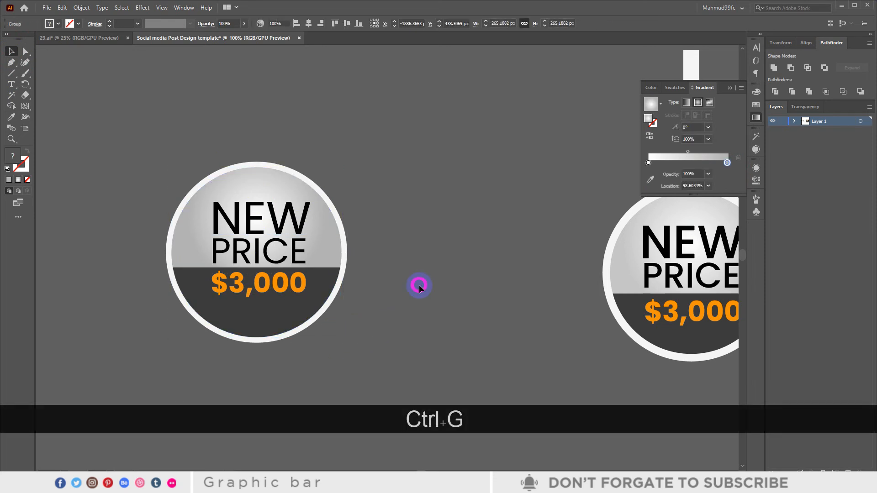
Step: Unlock the white outer circle and group it with the rest of the recreated price badge
key("ctrl+alt+2")
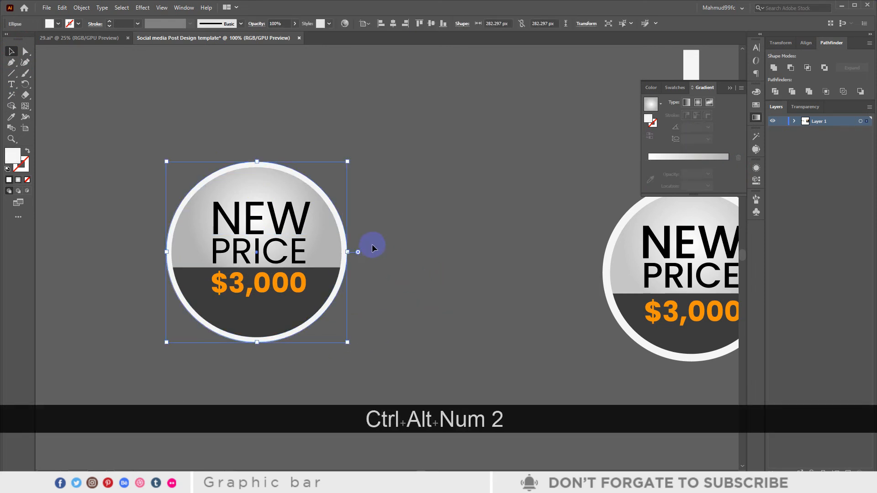
left_click(372, 247)
left_click_drag(339, 204, 173, 345)
key("ctrl+g")
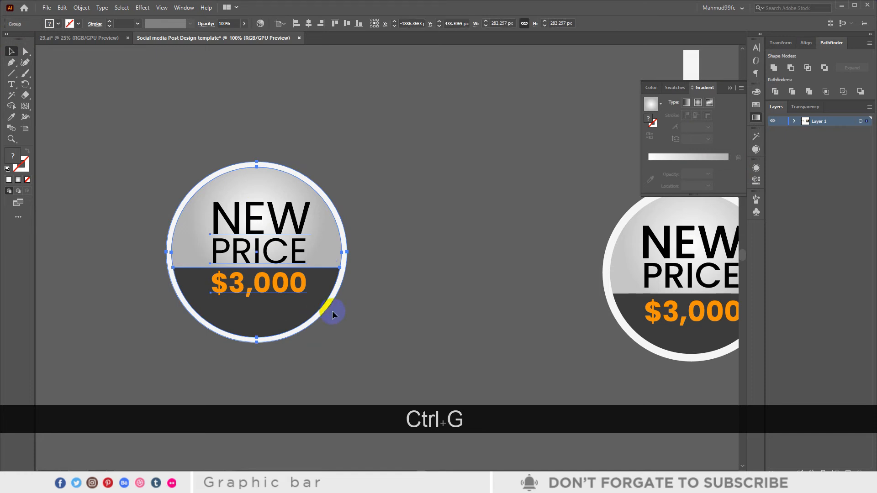
left_click(332, 311)
Step: Draw a narrow vertical white rectangle about 20 x 403 px from above the recreated badge down into its circle
scroll(306, 264, "down", 1, "alt")
scroll(306, 264, "down", 1, "alt")
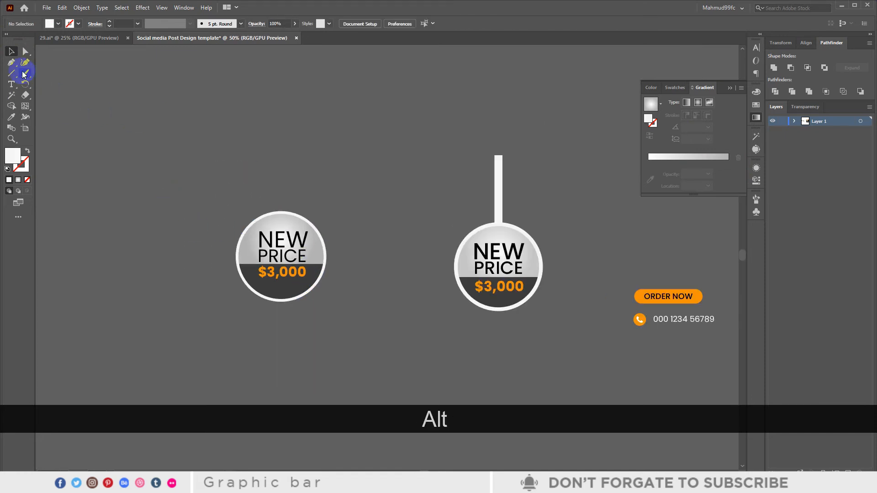
left_click_drag(15, 74, 48, 73)
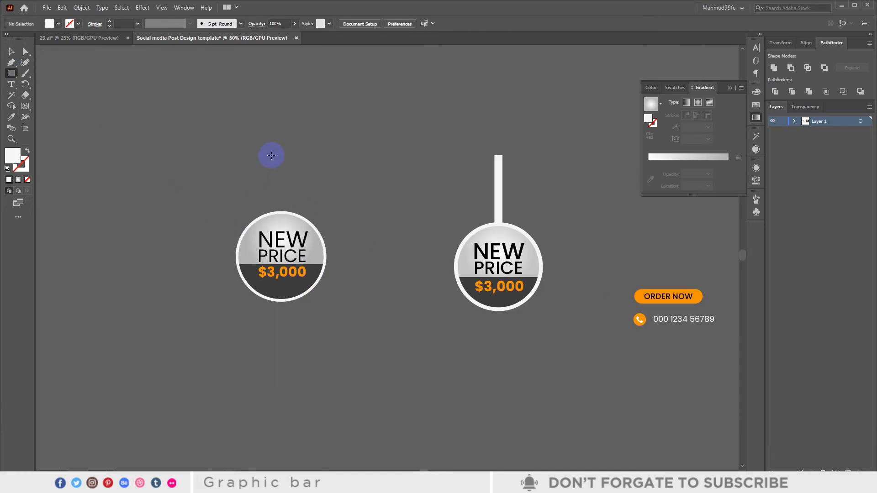
left_click_drag(272, 145, 278, 274)
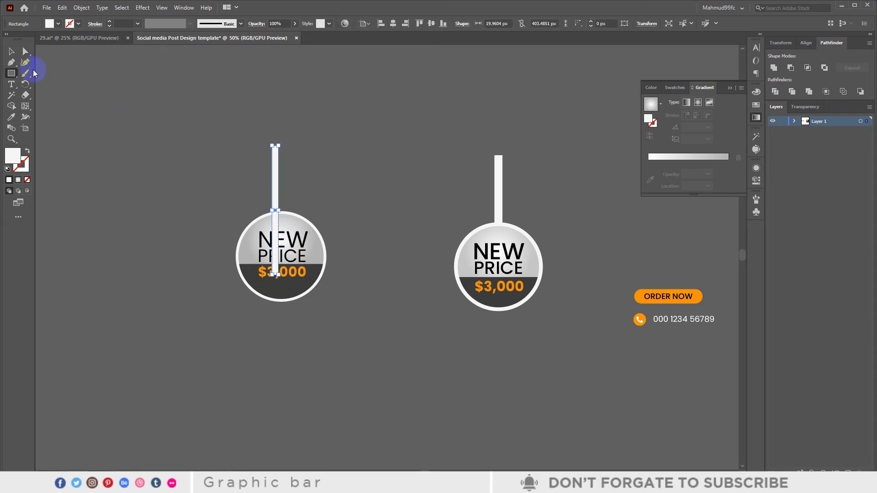
Step: Align the vertical bar and the recreated badge on their horizontal centres
left_click(394, 191)
left_click_drag(235, 188, 405, 260)
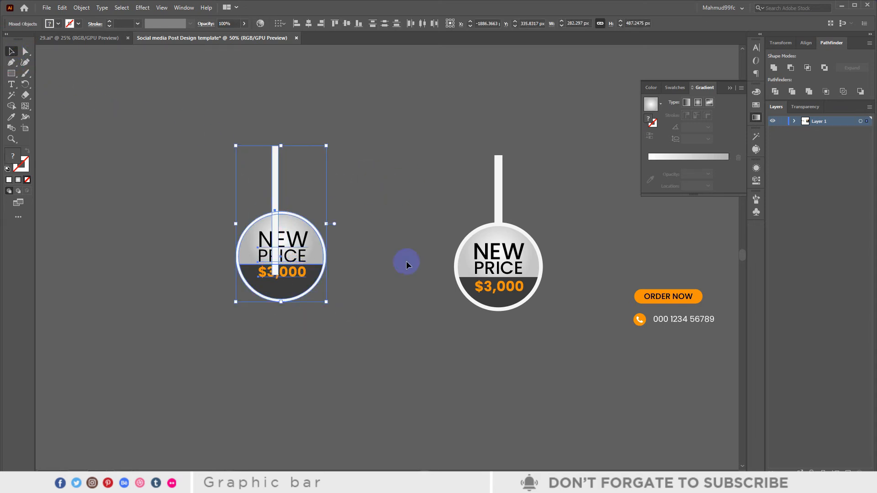
left_click(310, 24)
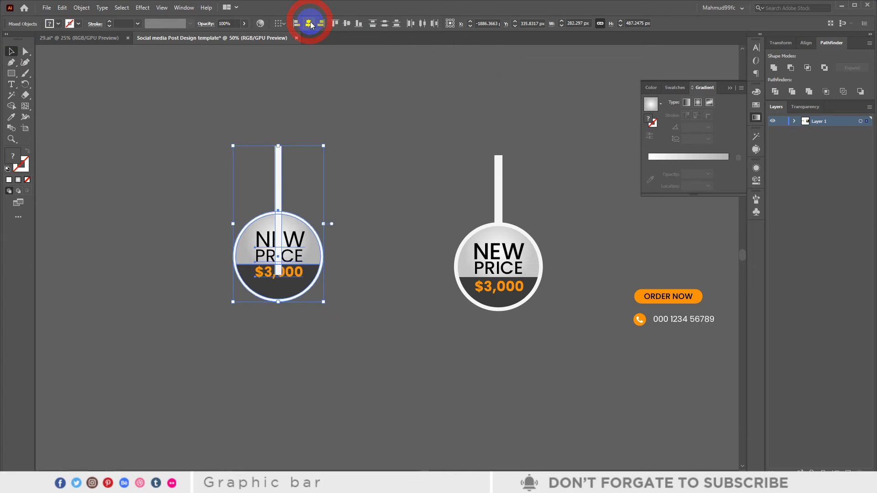
Step: Send the vertical bar to the back, behind the recreated badge
left_click(420, 189)
right_click(279, 186)
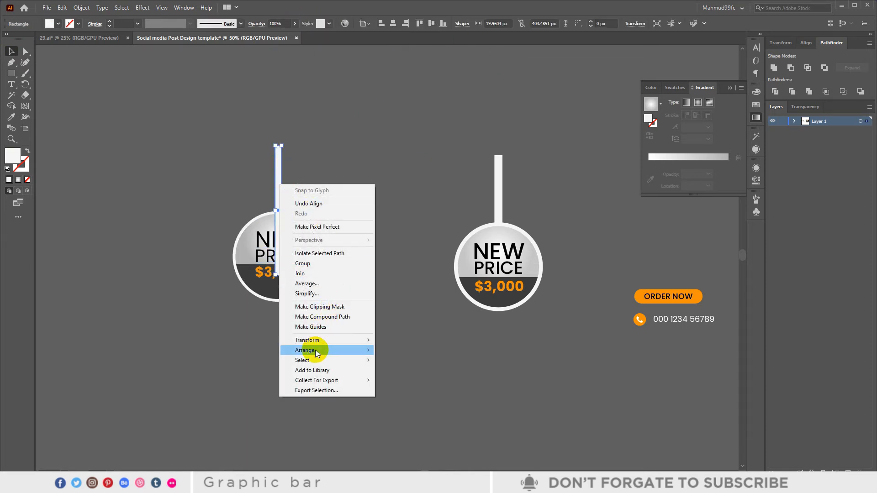
mouse_move(315, 350)
left_click(414, 381)
left_click(414, 260)
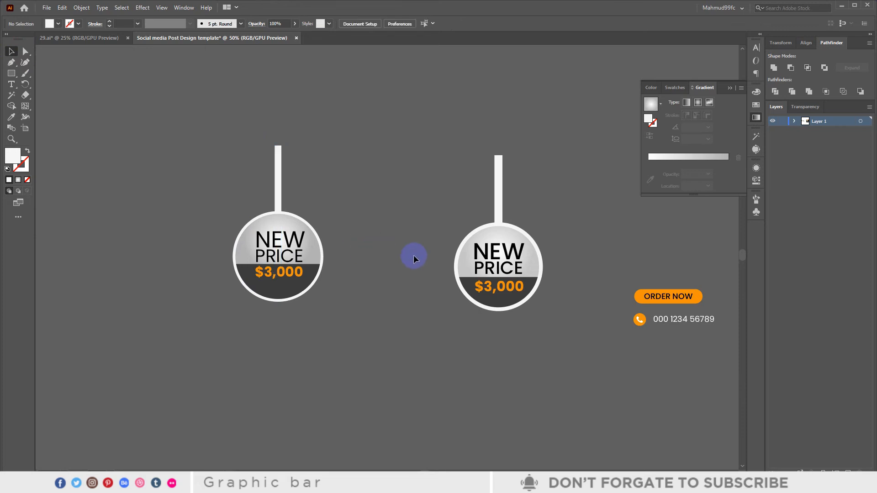
Step: Group the vertical bar with the recreated price badge
left_click_drag(220, 150, 342, 315)
key("ctrl+g")
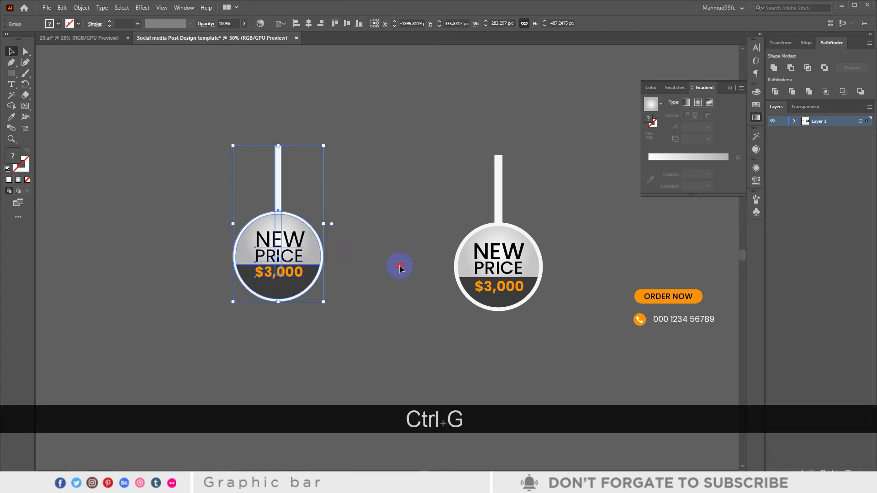
left_click(455, 316)
Step: Move the recreated price badge onto the artboard beside the headline, with its bar hanging from the artboard's upper edge
scroll(548, 329, "down", 3)
left_click_drag(585, 341, 358, 330)
scroll(257, 290, "up", 2)
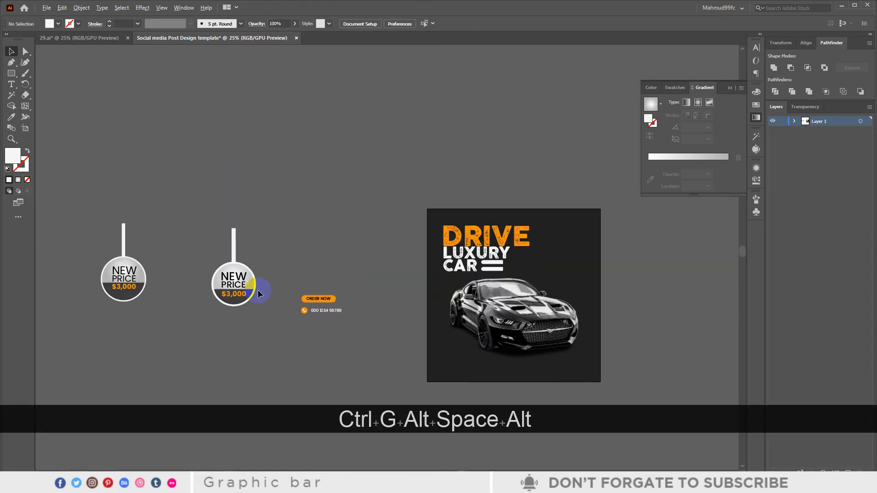
left_click_drag(122, 276, 566, 258)
left_click(615, 282)
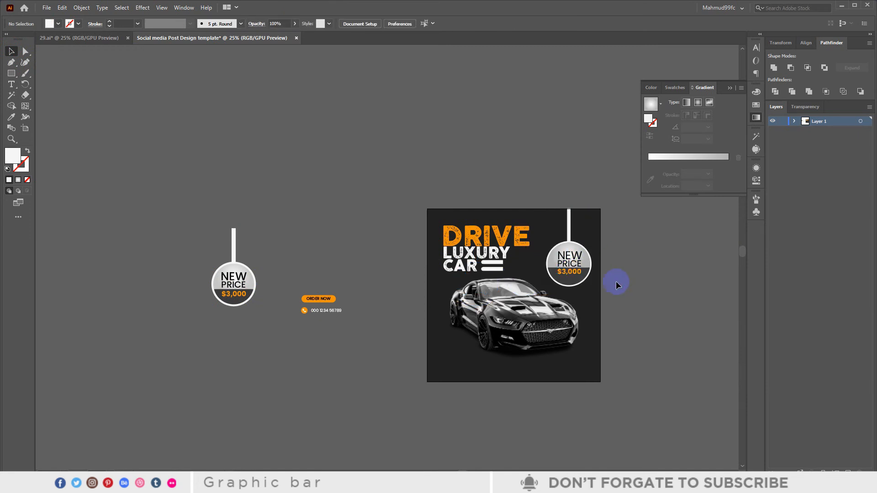
Step: Nudge the price badge on the artboard 4 px to the left
scroll(592, 269, "up", 1)
left_click(569, 266)
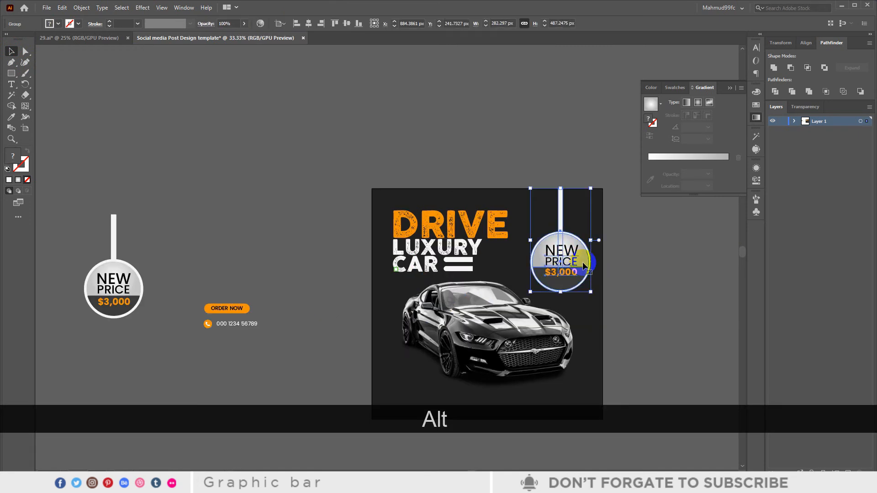
key("Left")
key("Left")
key("Left")
key("Left")
left_click(636, 282)
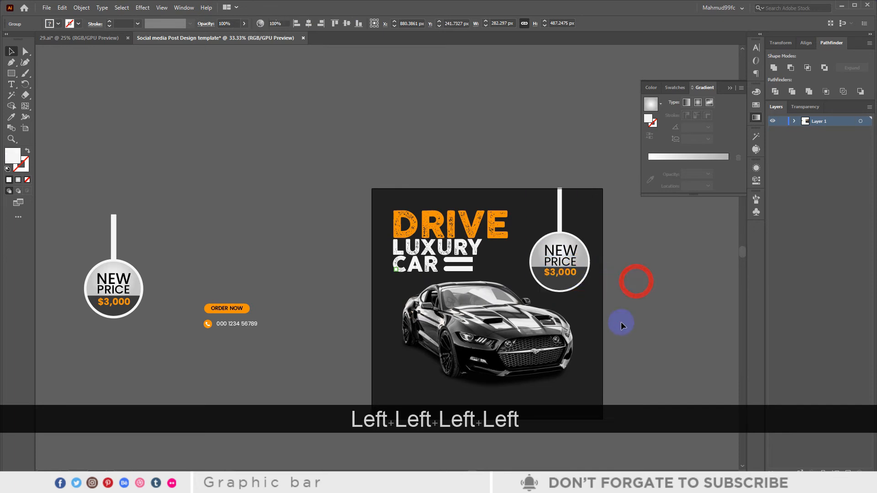
Step: Scale the car image down proportionally from its centre to about 831 px wide
key("space")
left_click_drag(520, 340, 484, 231)
left_click(462, 238)
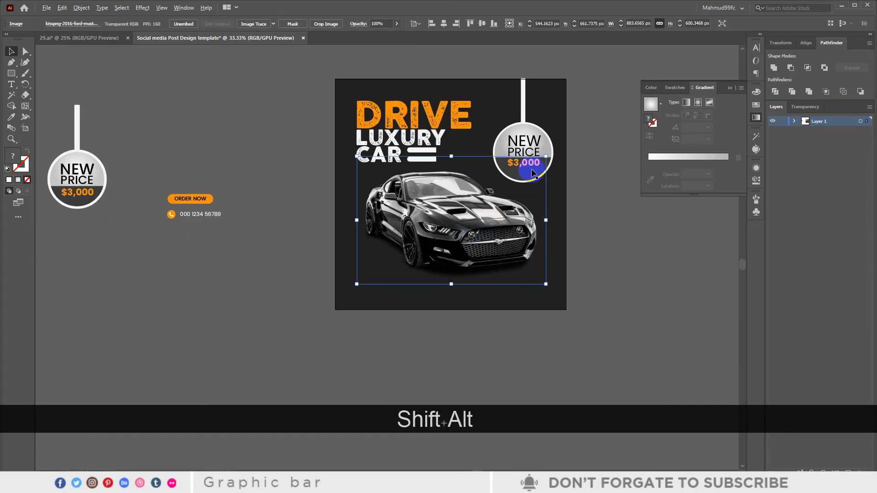
left_click_drag(546, 156, 540, 160)
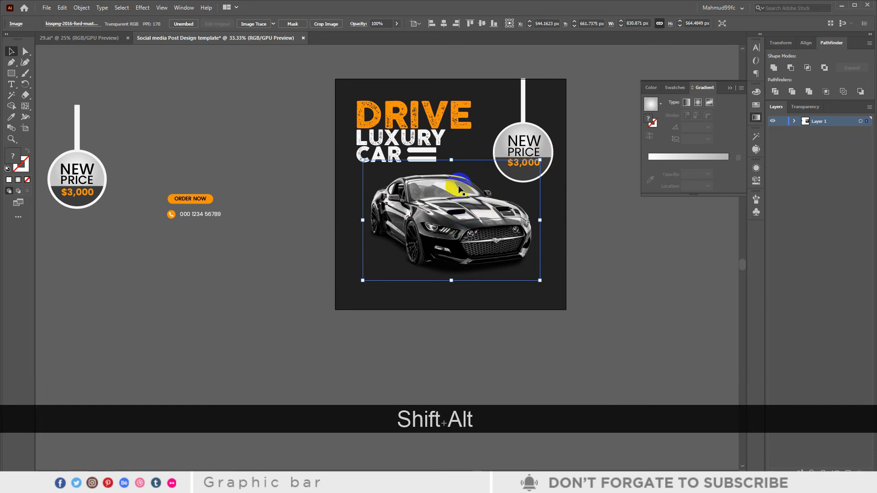
Step: Scale the DRIVE LUXURY CAR headline down proportionally to about 518 px wide and shift it slightly left
left_click(408, 129)
left_click_drag(471, 100, 468, 105)
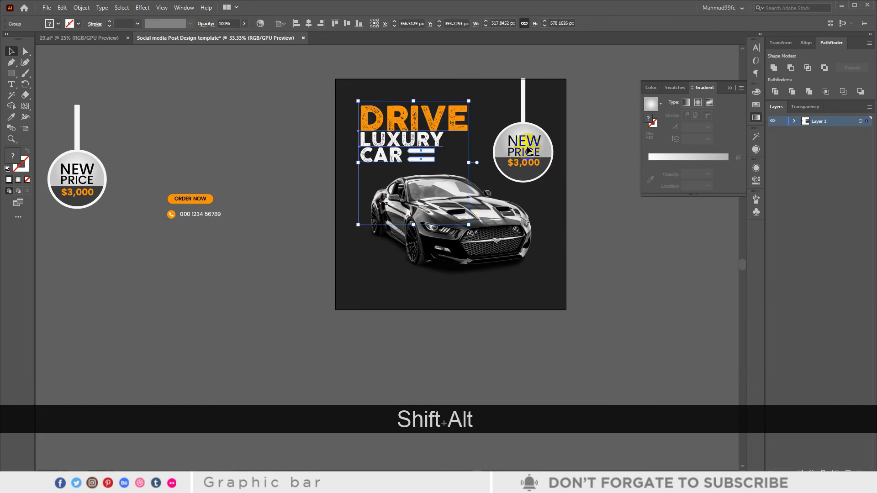
left_click(589, 188)
left_click(389, 137)
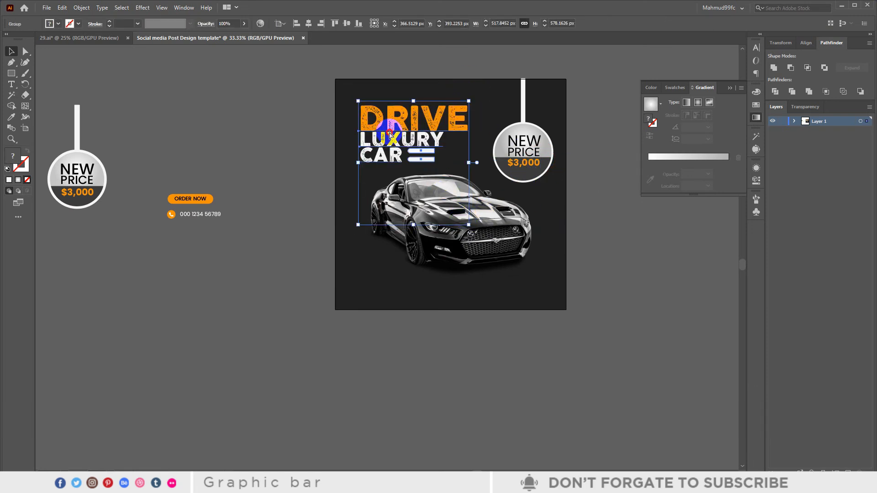
left_click(568, 209)
Step: Move the car image lower on the artboard and enlarge it proportionally to about 851 px wide
left_click(477, 228)
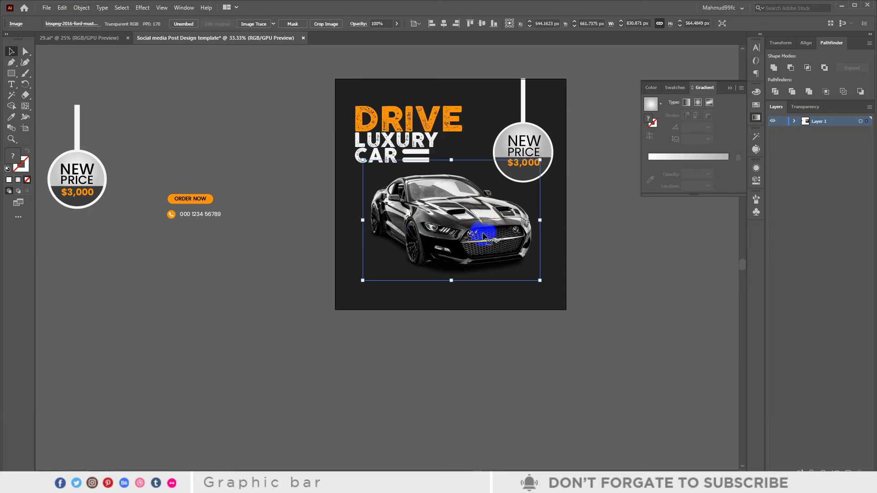
left_click_drag(481, 237, 485, 244)
left_click_drag(537, 284, 542, 290)
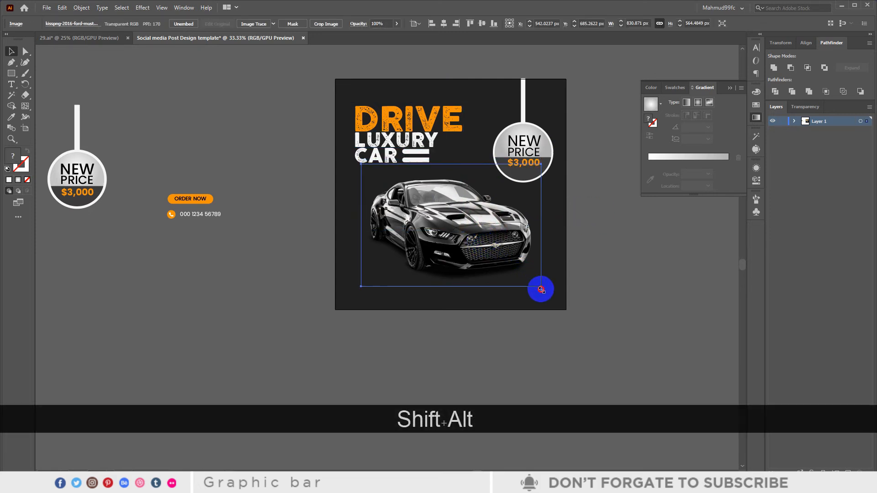
left_click_drag(494, 251, 494, 259)
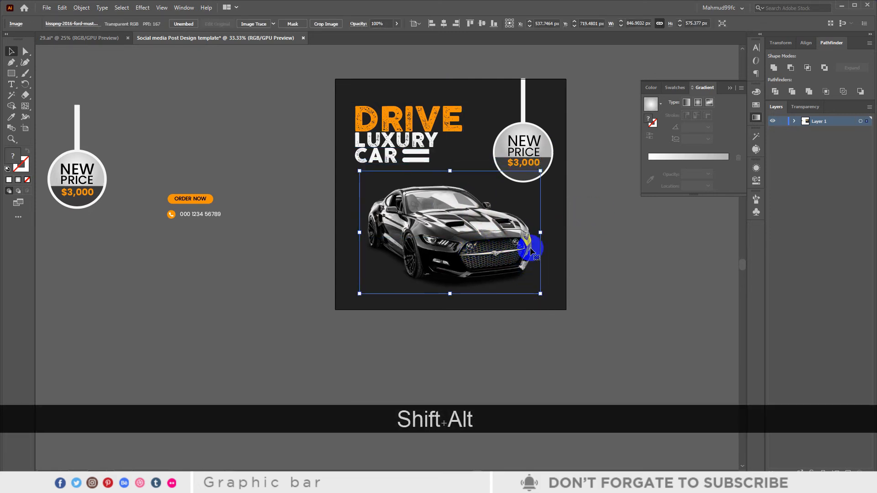
left_click(602, 269)
Step: Nudge the car image up by four small increments
left_click(439, 244)
key("Up")
key("Up")
key("Up")
key("Up")
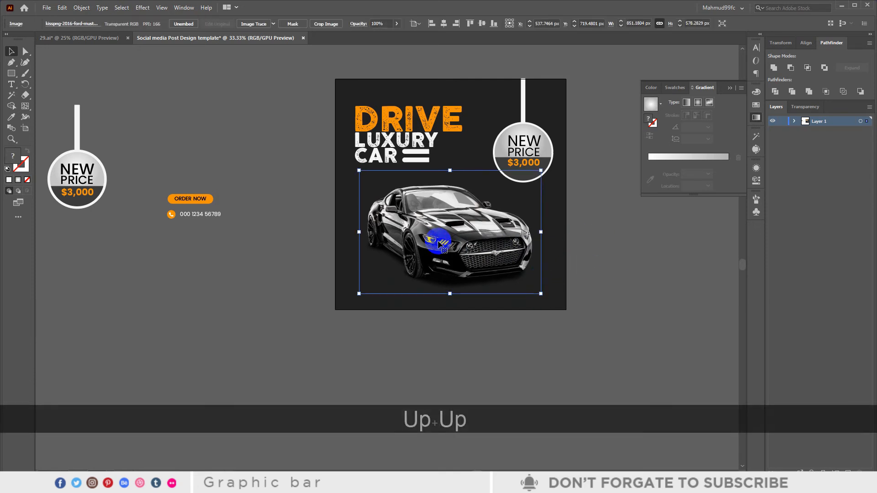
left_click(149, 224)
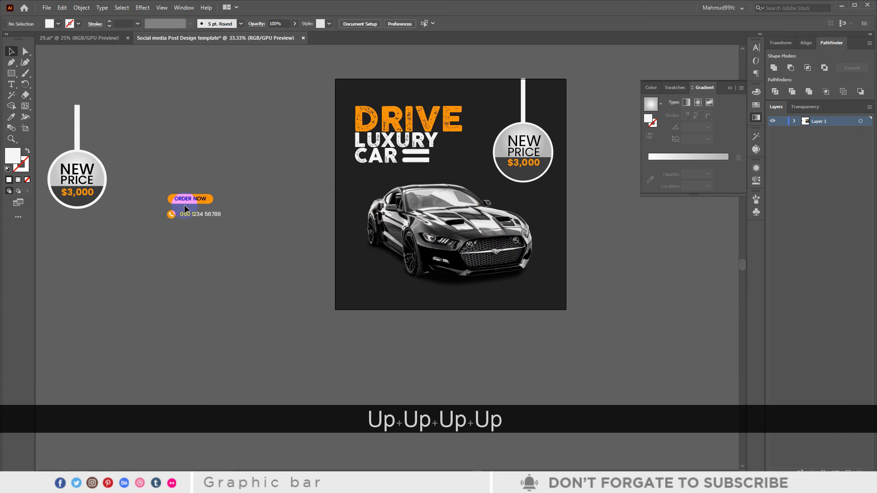
Step: Draw a rectangle about 200 x 42 px just above the original ORDER NOW button
scroll(185, 206, "up", 2, "alt")
left_click(195, 201)
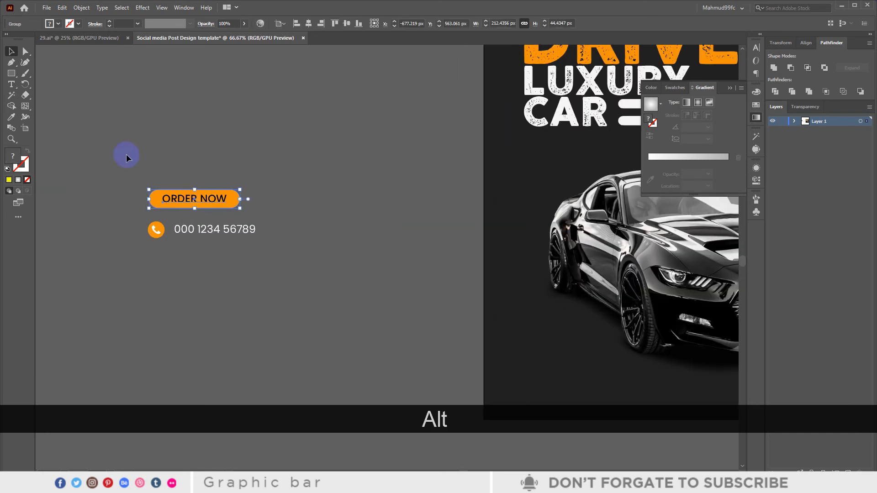
left_click(89, 133)
key("m")
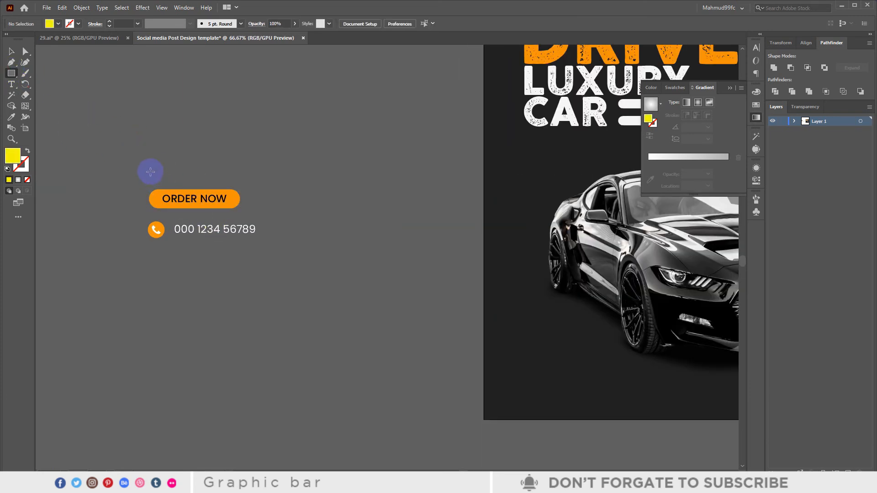
left_click_drag(236, 185, 237, 185)
Step: Round the new rectangle's corners fully, to a radius of about 20.85 px, making a pill shape
key("a")
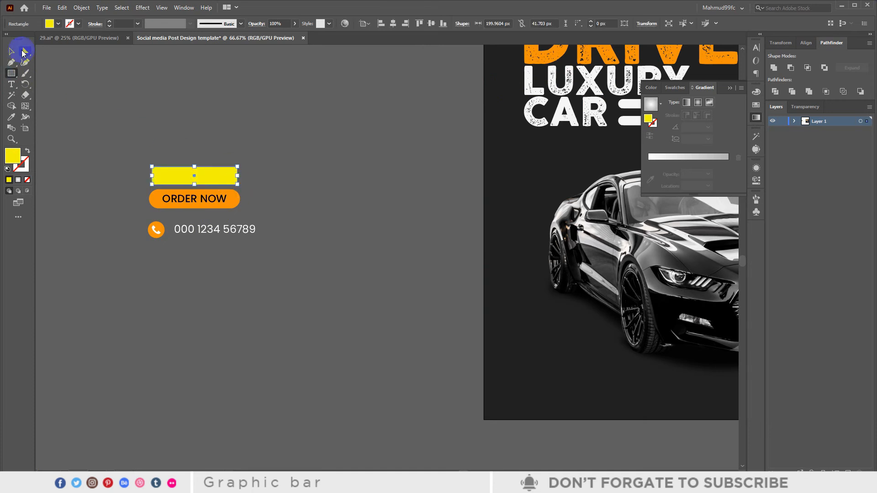
left_click_drag(157, 174, 269, 185)
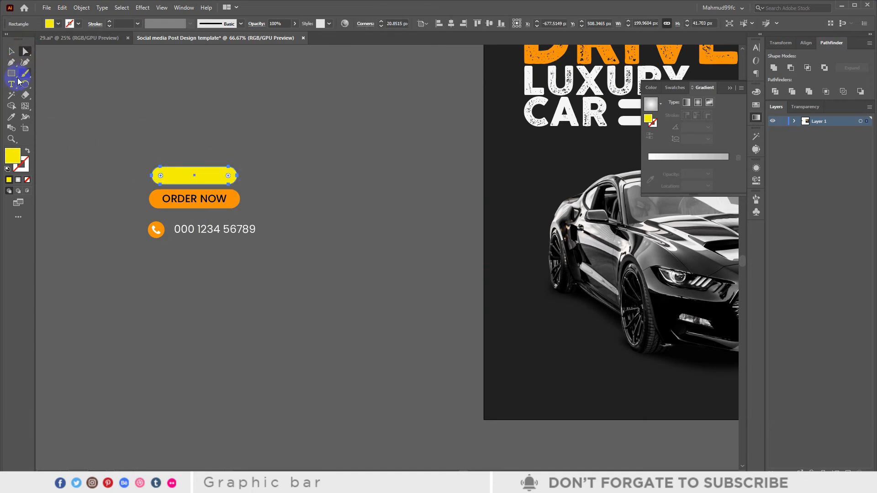
left_click(12, 52)
left_click(198, 132)
Step: Fill the new pill shape with the orange sampled from the original ORDER NOW button
left_click(192, 171)
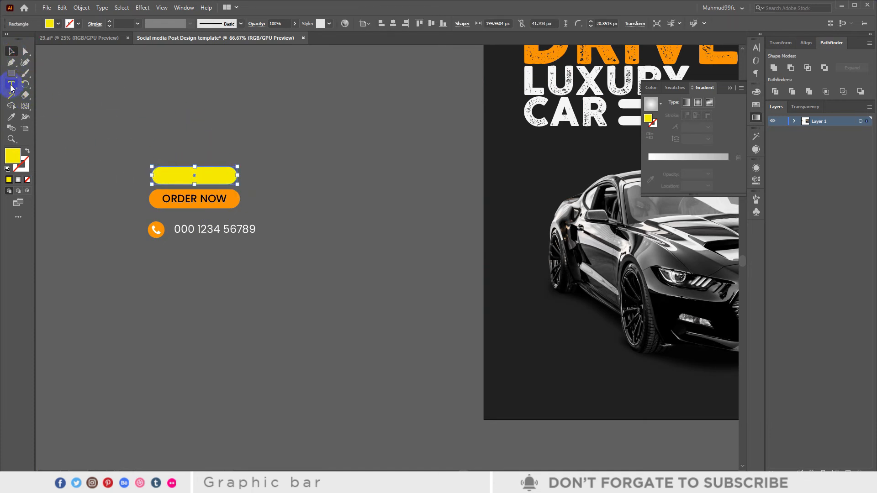
left_click(12, 118)
left_click(155, 199)
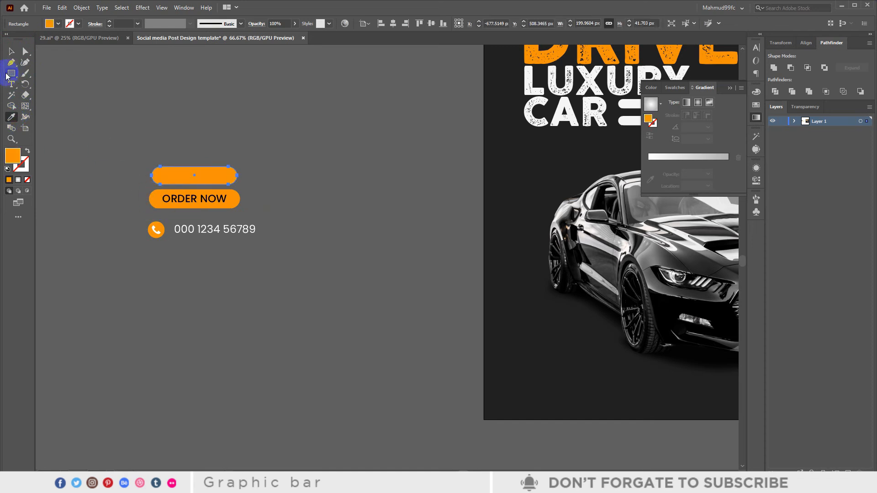
left_click(12, 51)
left_click(195, 202)
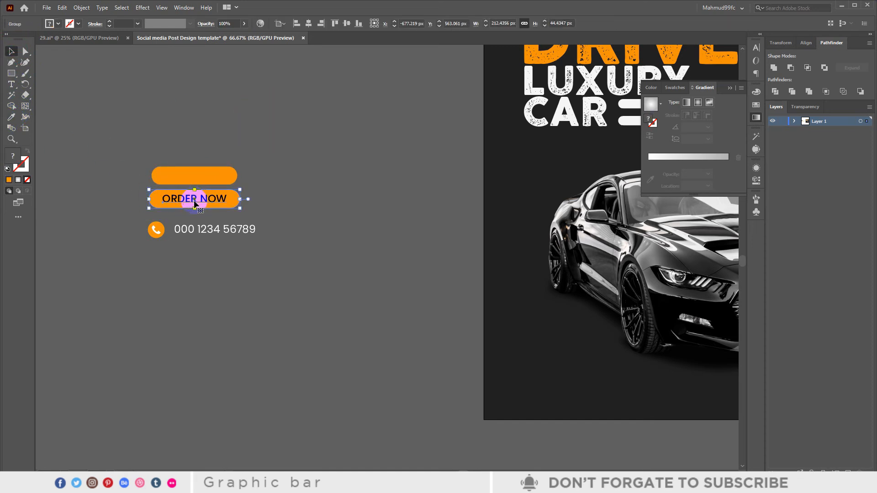
Step: Add the text ORDER NOW in the empty area beside the artboard
left_click(11, 84)
left_click(342, 133)
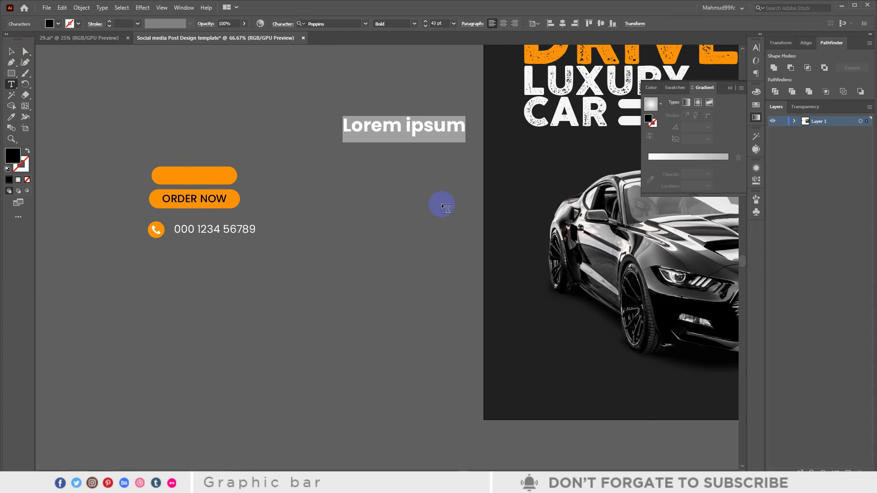
key("BackSpace")
type("ORDER ")
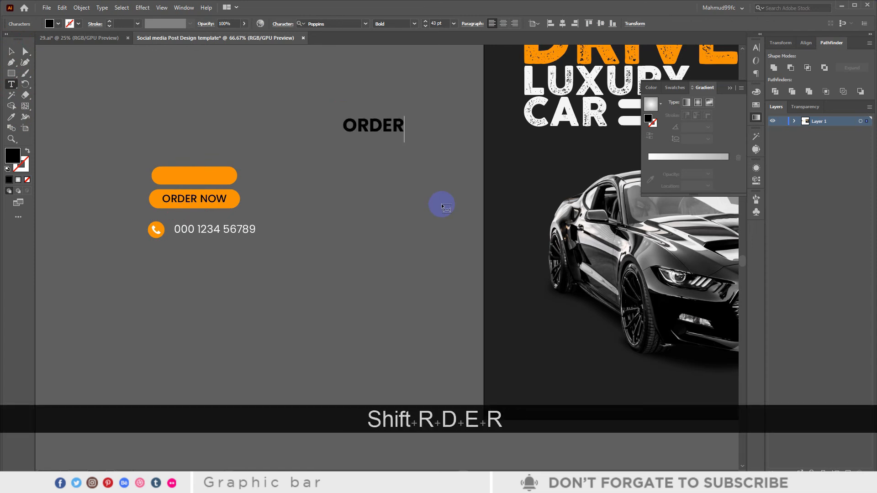
type("NOW")
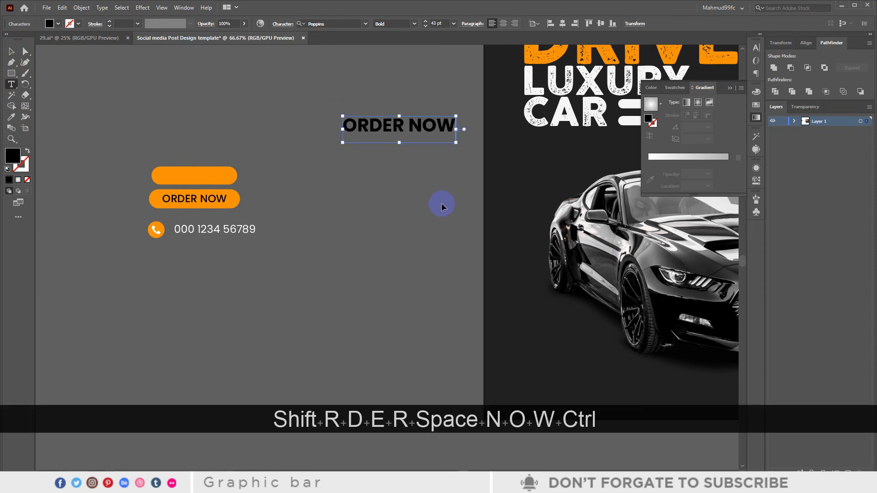
Step: Set the font style of the new ORDER NOW text to Poppins Regular
key("ctrl+a")
left_click(415, 26)
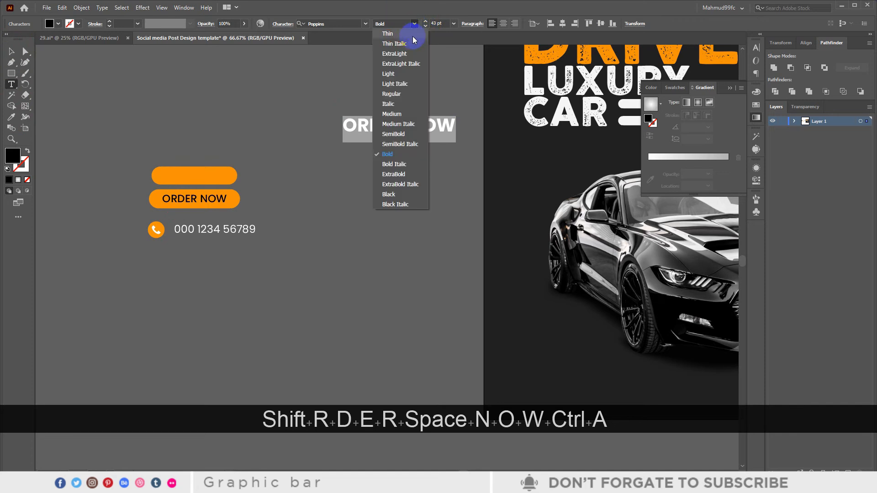
left_click(391, 94)
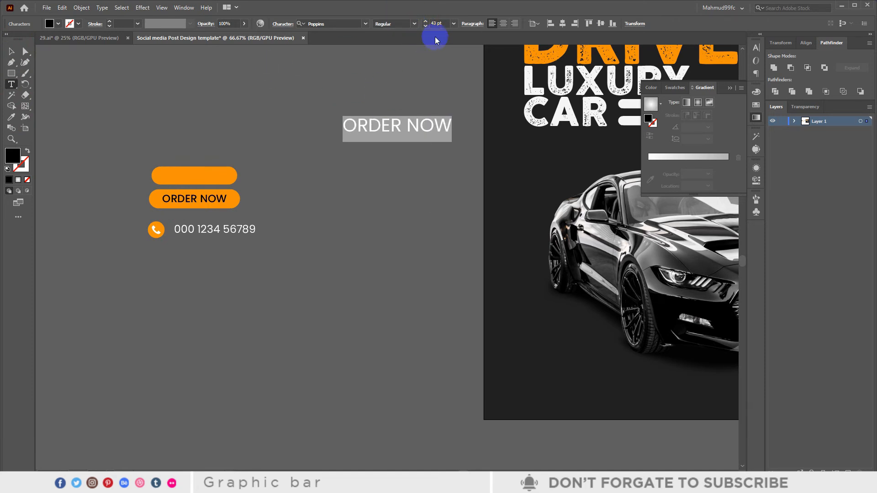
Step: Reduce the new ORDER NOW text to 30 pt and move it onto the blank orange pill
key("Down")
key("Down")
key("Down")
key("Down")
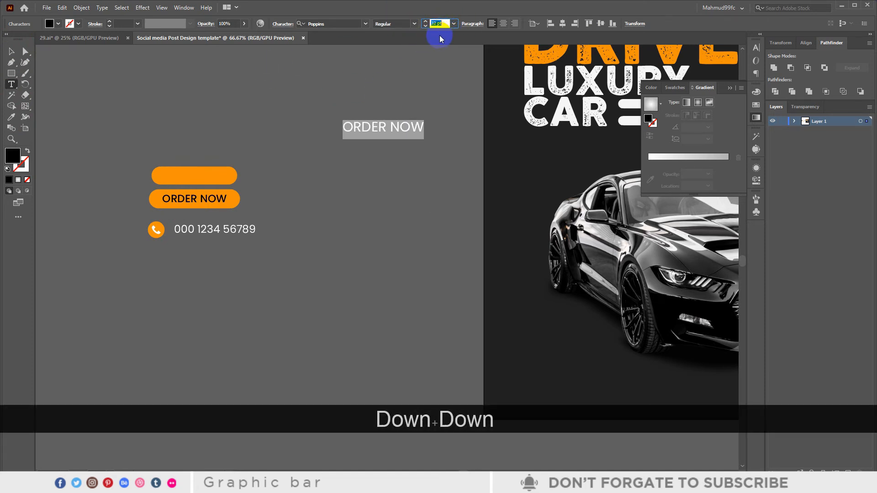
left_click(12, 52)
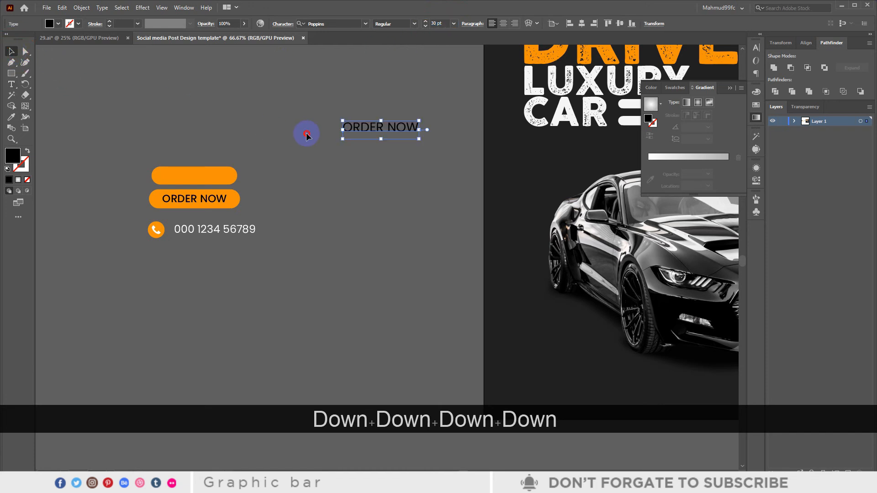
left_click(307, 133)
left_click_drag(391, 130, 207, 179)
Step: Reduce the font size of the ORDER NOW text on the new pill to 23 pt
key("Down")
key("Down")
key("Down")
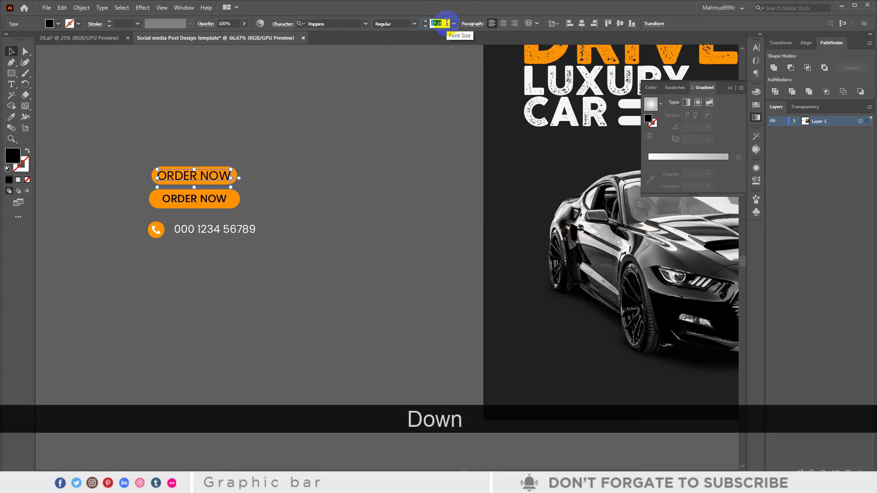
left_click(314, 177)
Step: Center the text and the new pill on each other horizontally and vertically, and nudge the text slightly down
left_click_drag(191, 155, 223, 176)
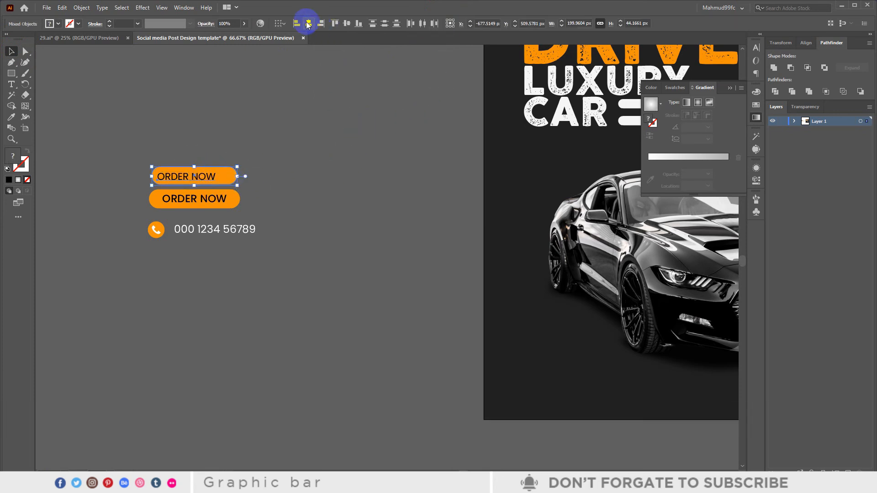
left_click(308, 23)
left_click(345, 26)
left_click(203, 174)
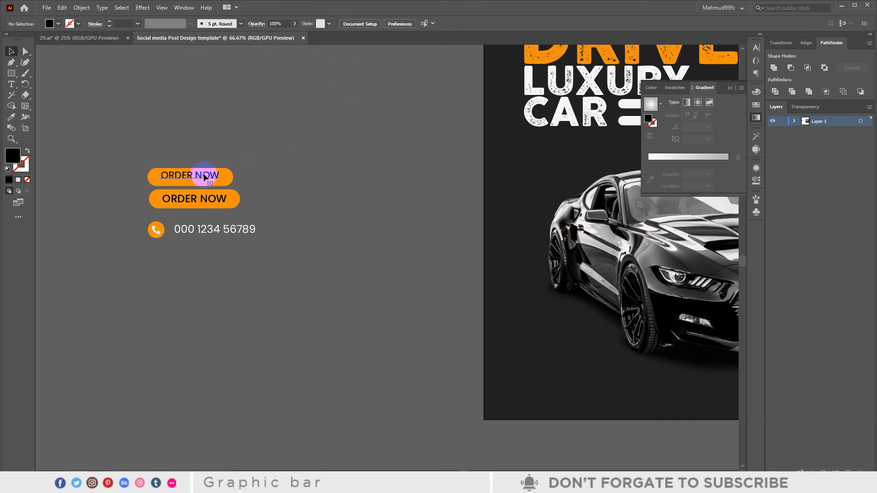
key("Down")
key("Down")
key("Down")
left_click(363, 156)
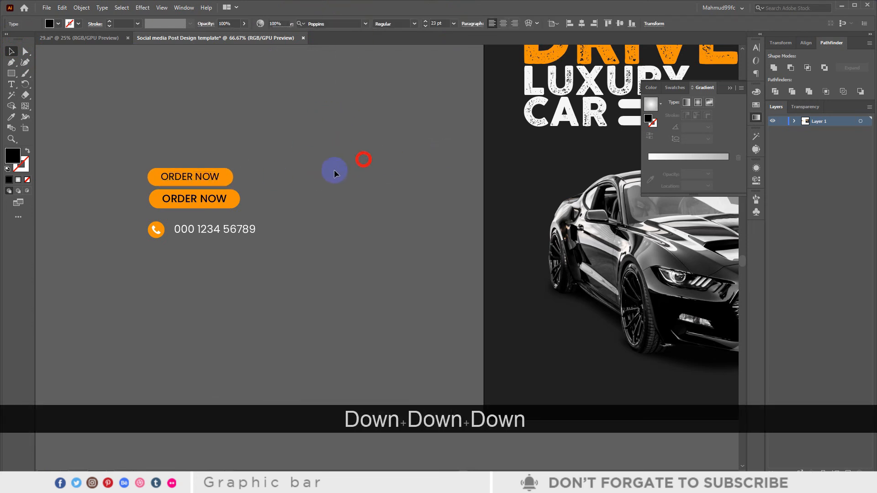
Step: Set the font size of the new pill's ORDER NOW text to 25 pt
left_click(191, 175)
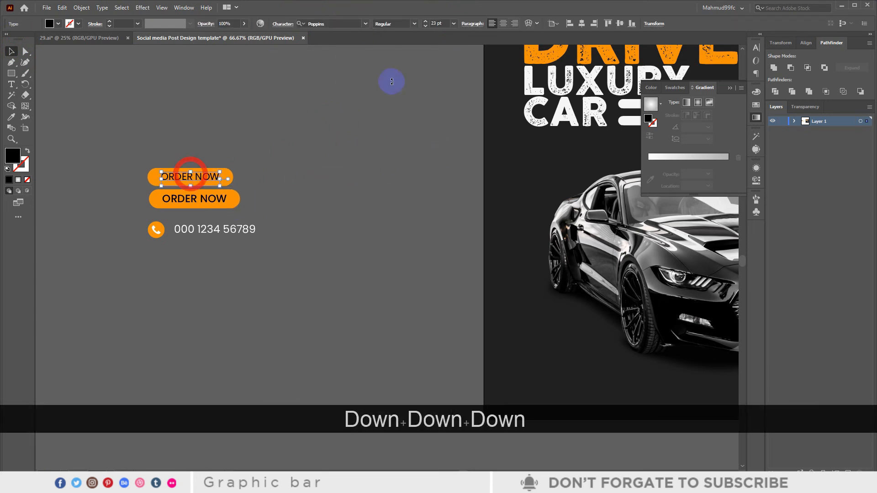
left_click(452, 23)
left_click(454, 23)
key("Up")
key("Up")
left_click(442, 24)
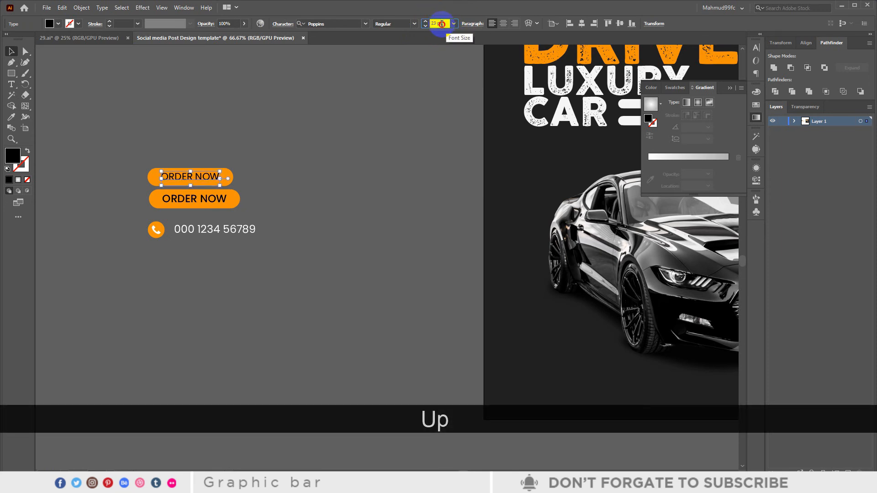
key("Up")
left_click(316, 191)
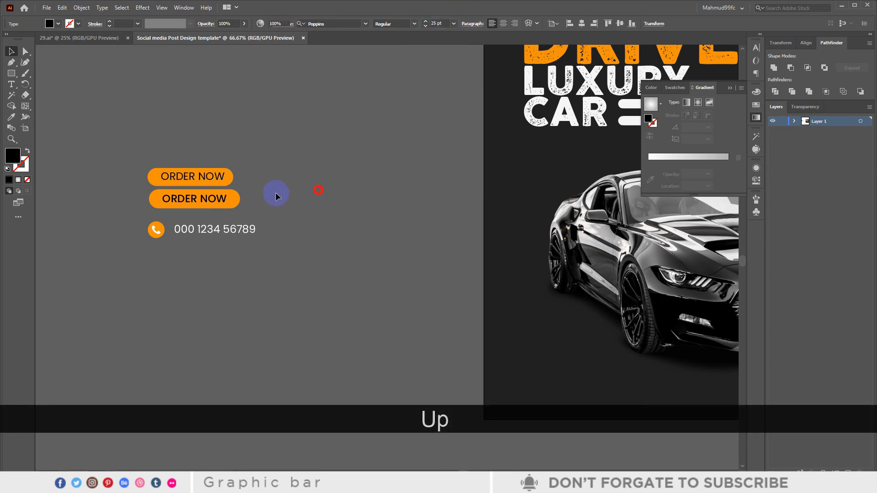
Step: Nudge the enlarged ORDER NOW text slightly down and left to center it in its pill
left_click(209, 177)
key("Down")
key("Down")
key("Down")
key("Left")
key("Left")
left_click(263, 169)
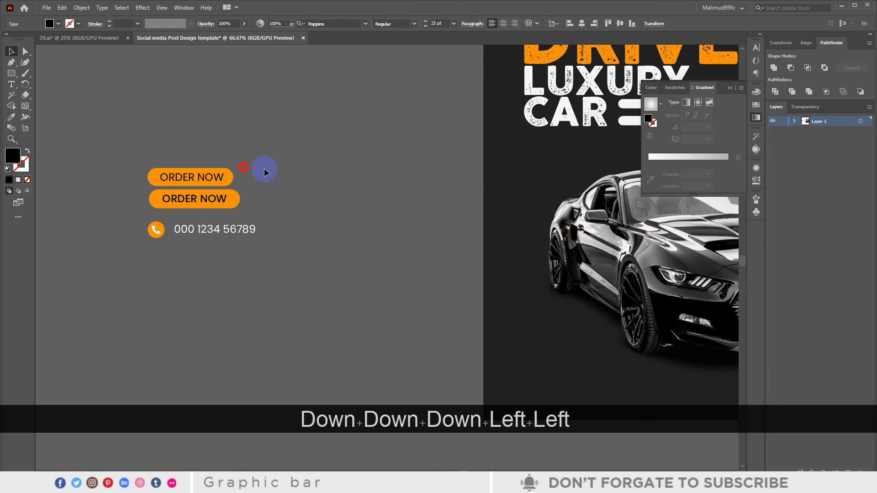
Step: Group the new pill with its text and place the button in the artboard's lower-left corner under the car
left_click_drag(171, 174, 600, 370)
key("ctrl+g")
left_click(307, 157)
scroll(576, 302, "down", 3)
left_click_drag(575, 298, 362, 270)
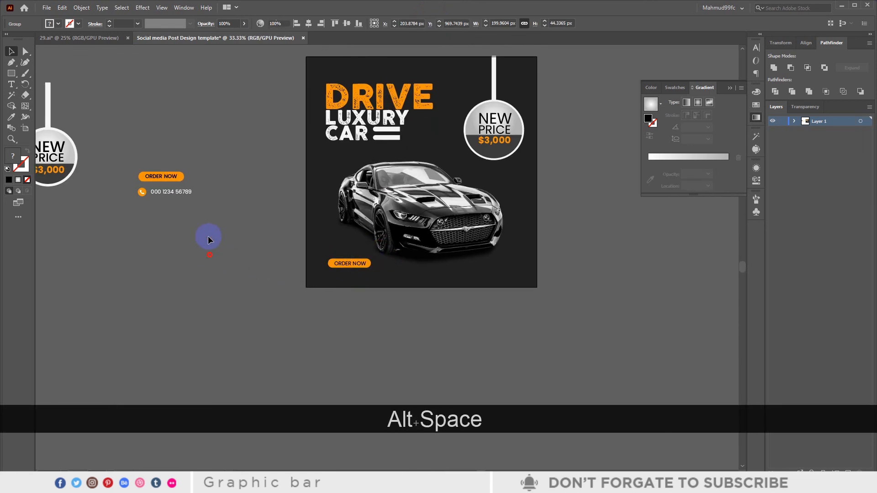
Step: Move the phone icon and number group into the artboard's lower-right corner under the car
left_click(168, 193)
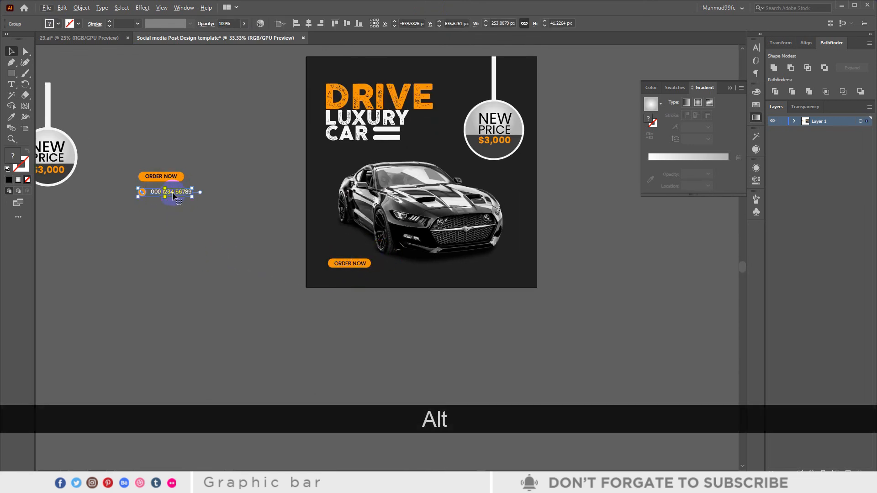
left_click_drag(171, 192, 503, 266)
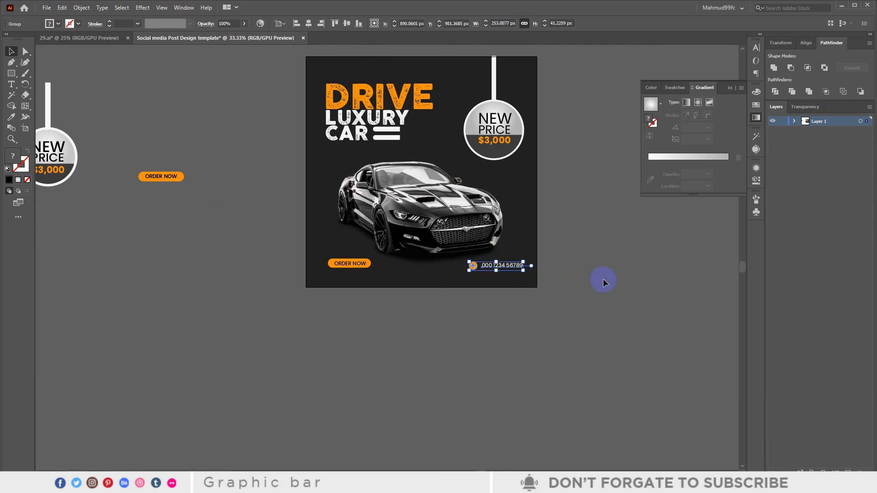
left_click(603, 279)
Step: Check the font, style and size used for the phone number text
key("t")
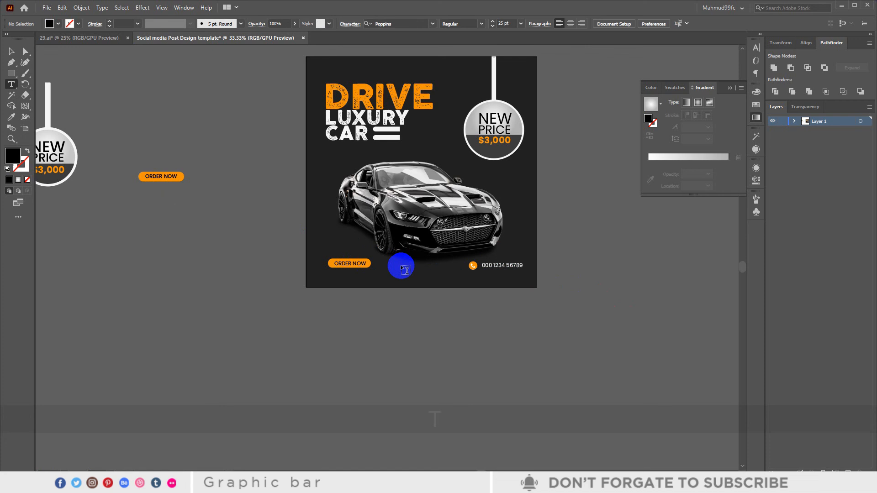
left_click(498, 265)
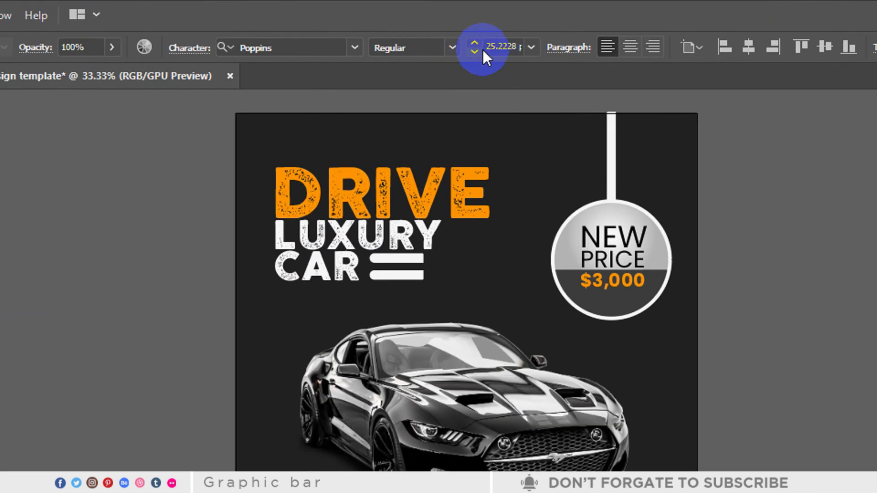
key("F5")
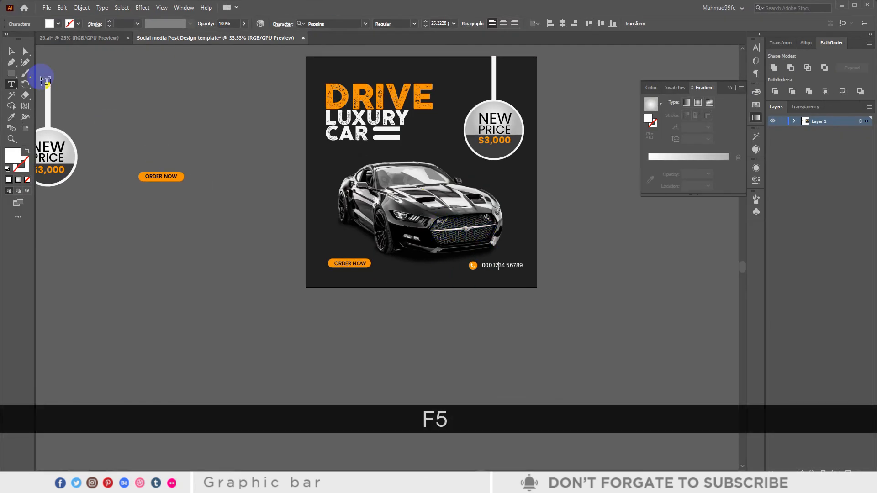
left_click(10, 52)
left_click(583, 288)
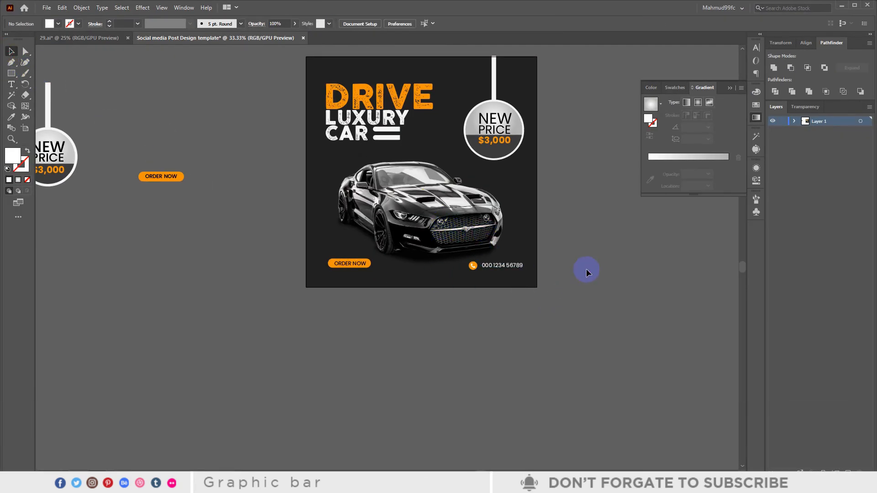
Step: Nudge the ORDER NOW button on the artboard down and slightly left to line up with the headline's left edge
left_click(351, 264)
key("Down")
key("Down")
key("Down")
key("Down")
key("Down")
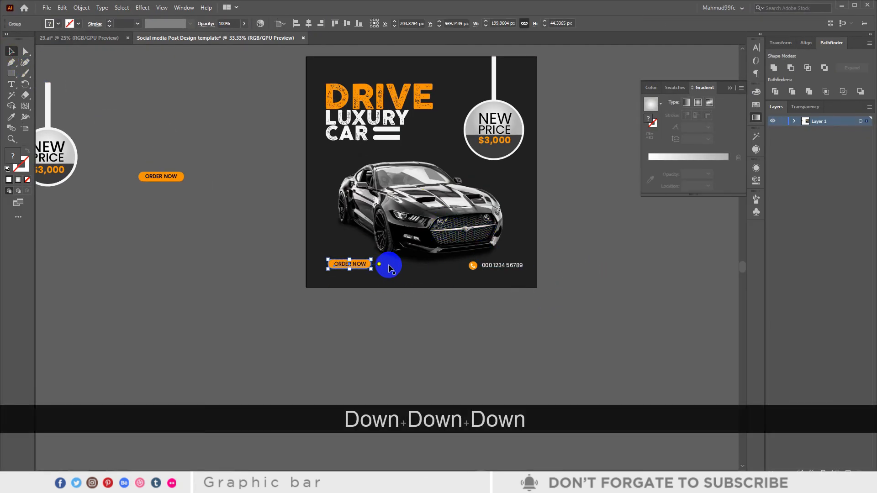
key("Left")
key("Left")
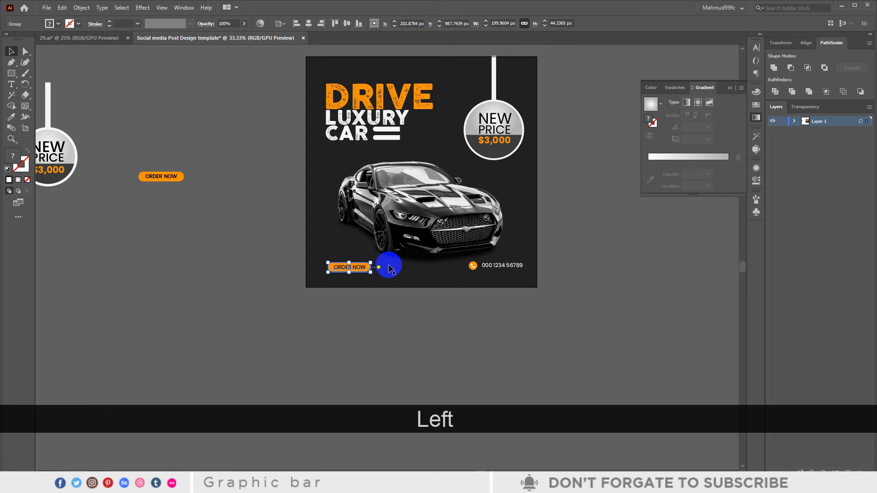
Step: Nudge the phone contact group slightly down to line up with the ORDER NOW button
left_click(494, 264)
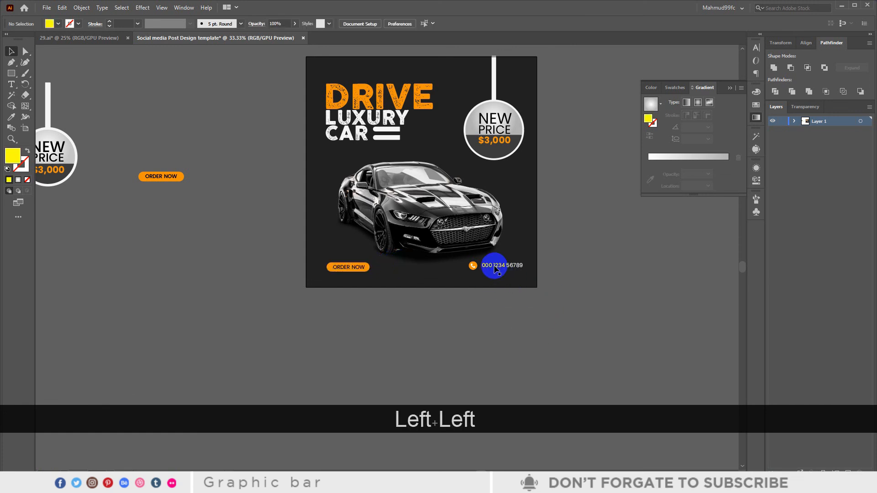
key("Down")
key("Down")
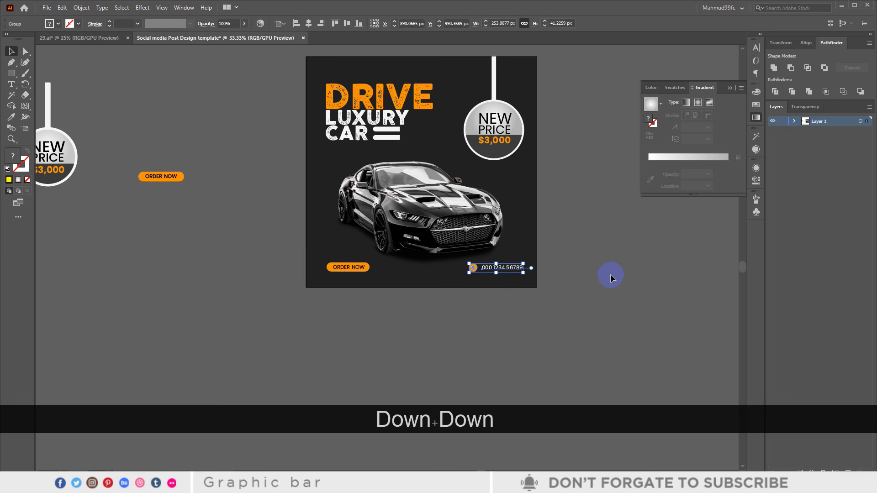
left_click(545, 271)
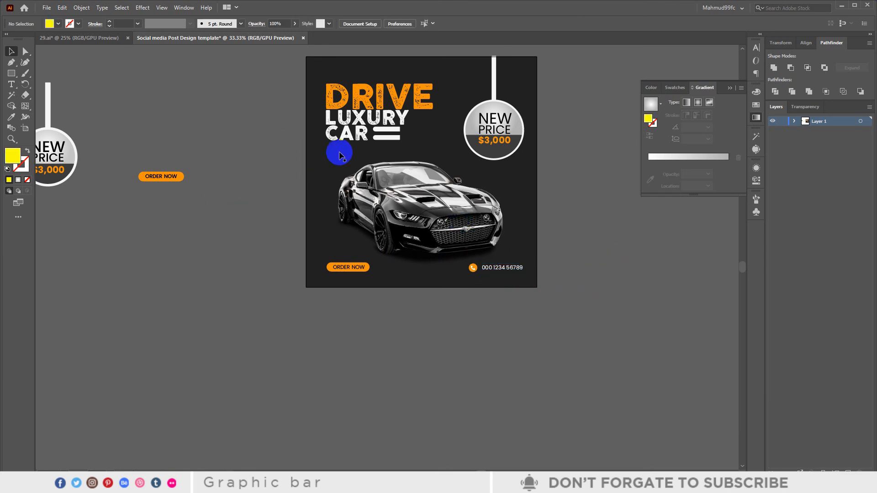
Step: Group the headline, price badge, car, ORDER NOW button and phone contact on the artboard, and lock the group
left_click(360, 98)
left_click(490, 114, "shift")
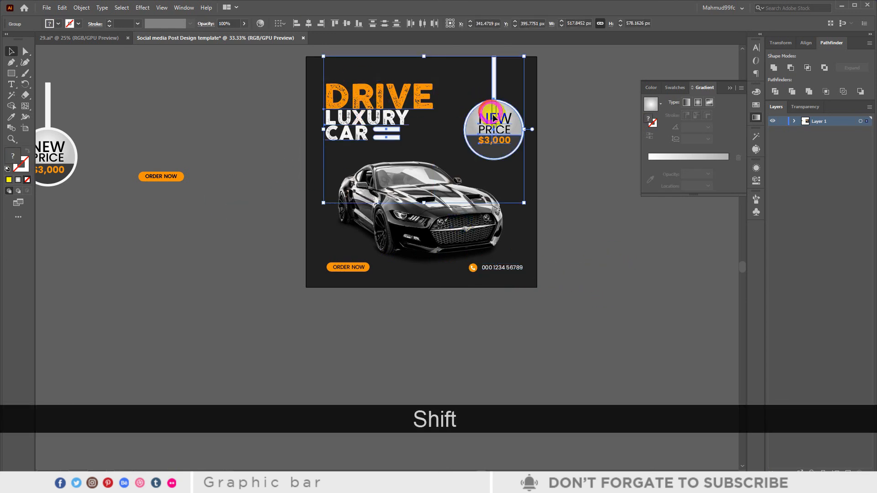
left_click(407, 214, "shift")
left_click(349, 266, "shift")
left_click(509, 270, "shift")
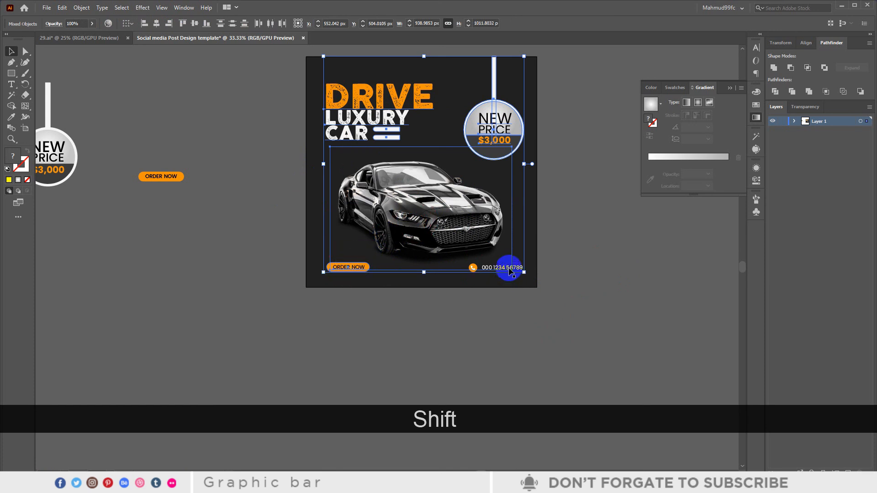
key("shift+ctrl+g")
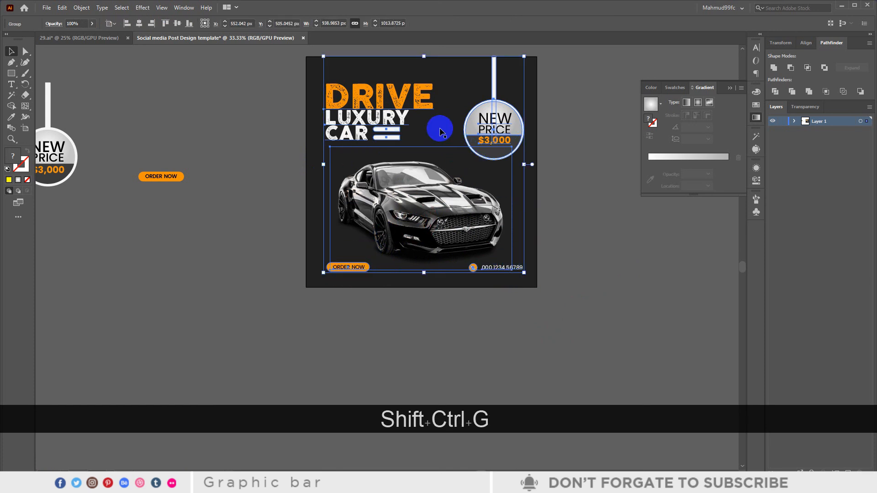
key("ctrl+2")
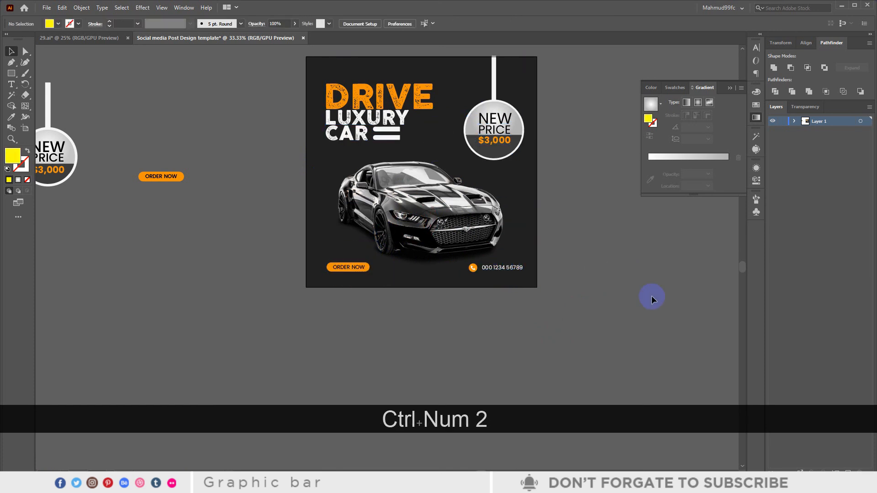
Step: Add a gradient mesh point to the background rectangle behind the price badge and color it a lighter dark grey
left_click(523, 199)
left_click(25, 107)
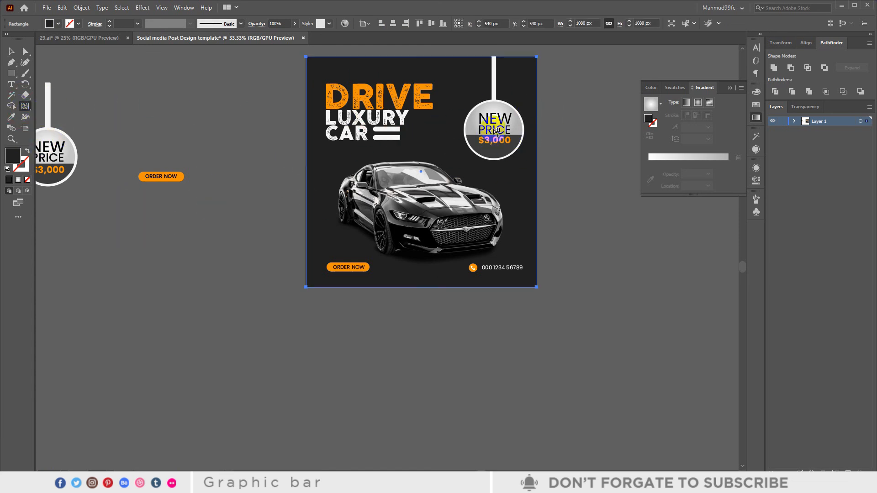
left_click(493, 129)
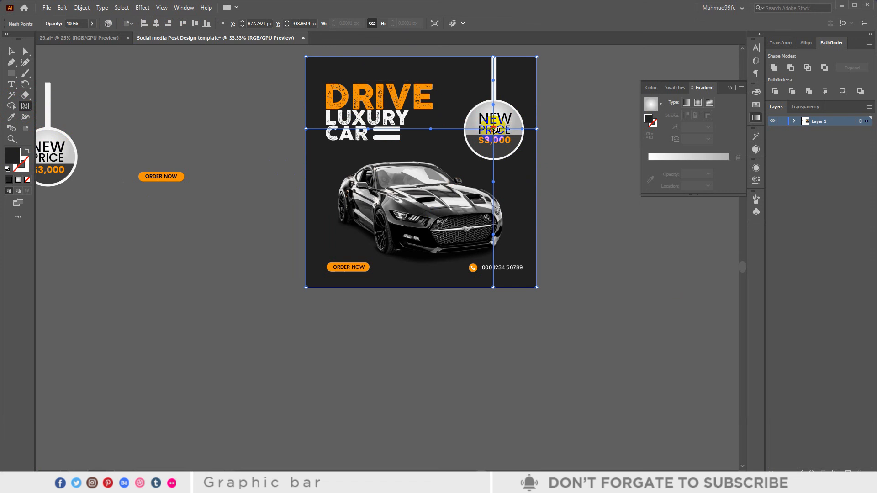
double_click(12, 155)
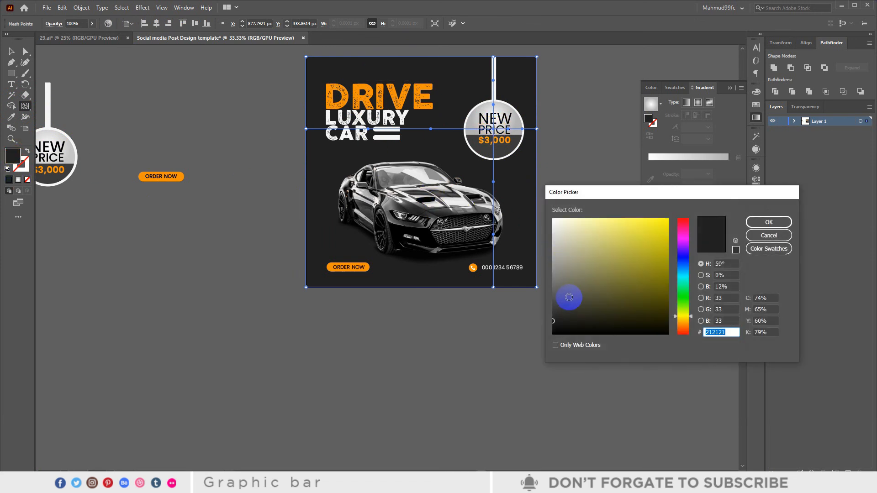
left_click(761, 224)
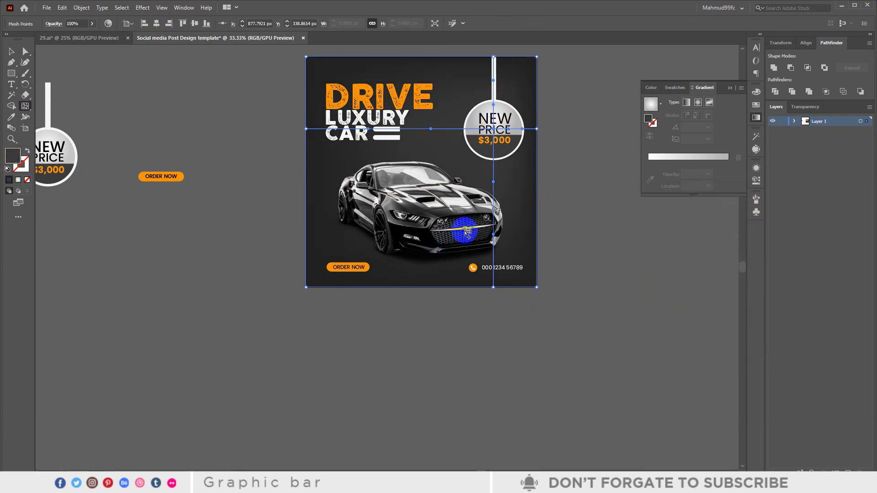
Step: Add two more lighter grey mesh points to the background, below the car's front right corner and near its lower center
left_click(495, 254)
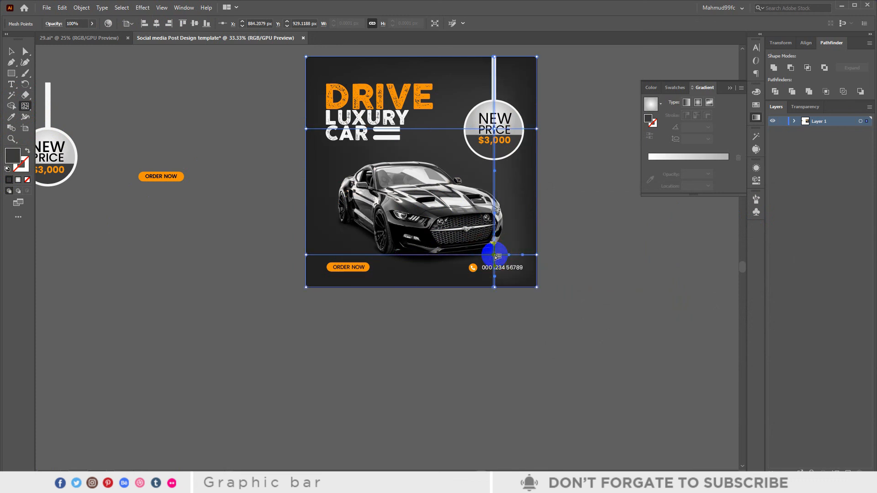
left_click(407, 261)
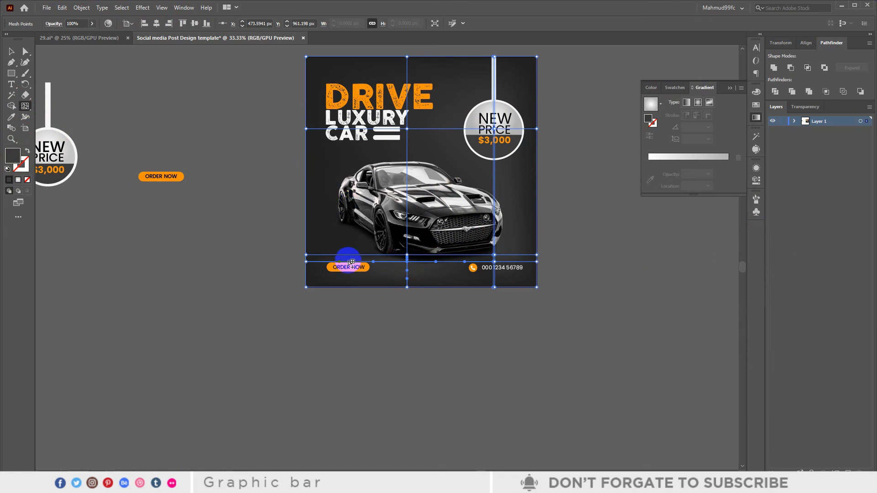
left_click(11, 51)
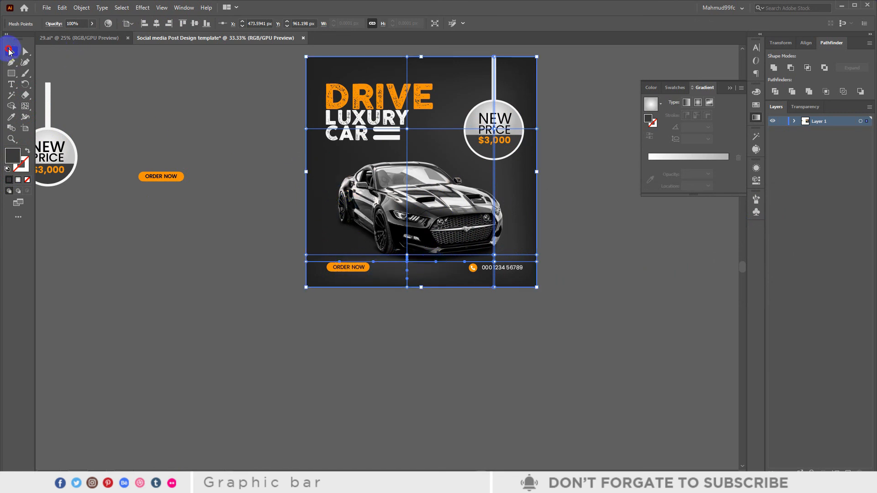
left_click(139, 81)
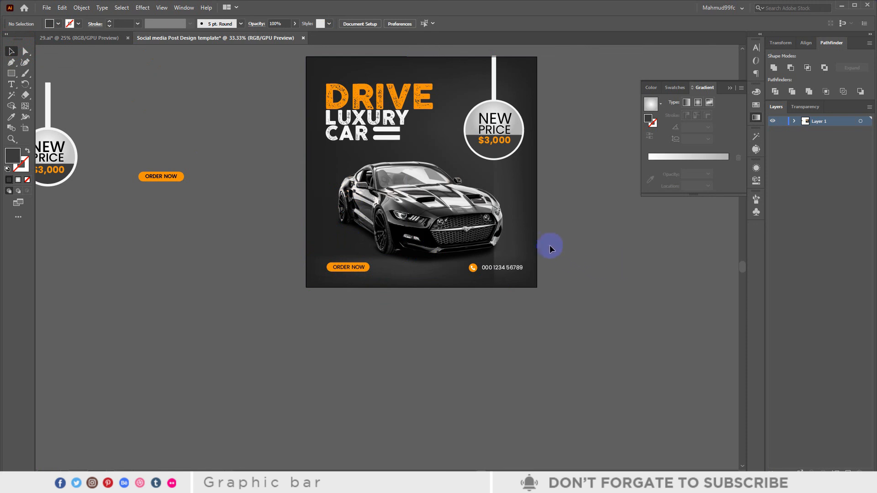
Step: Examine the finished post's layout and background shading at full-artboard and reduced view sizes
scroll(520, 220, "down", 1)
scroll(520, 221, "up", 1)
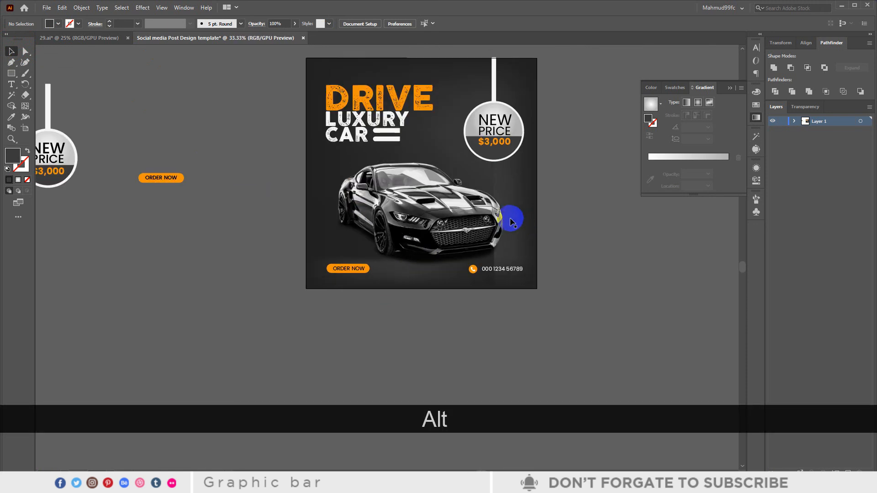
scroll(510, 222, "down", 1)
key("ctrl+0")
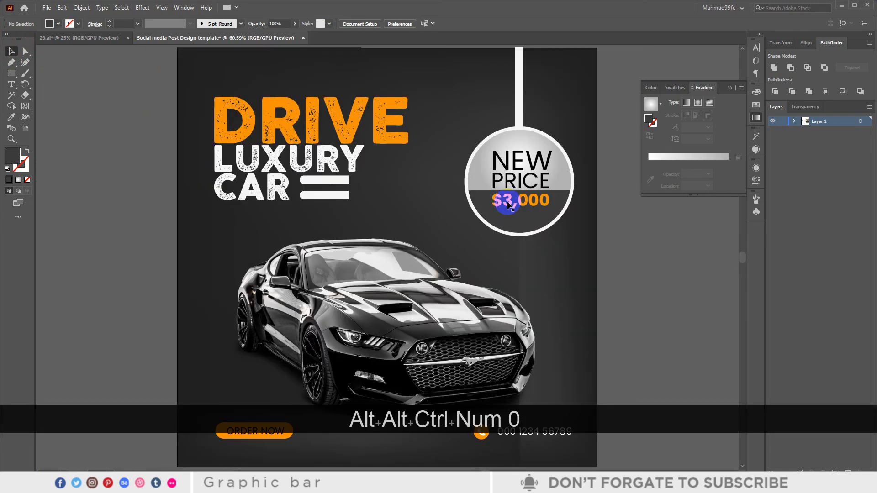
key("ctrl+minus")
key("ctrl+minus")
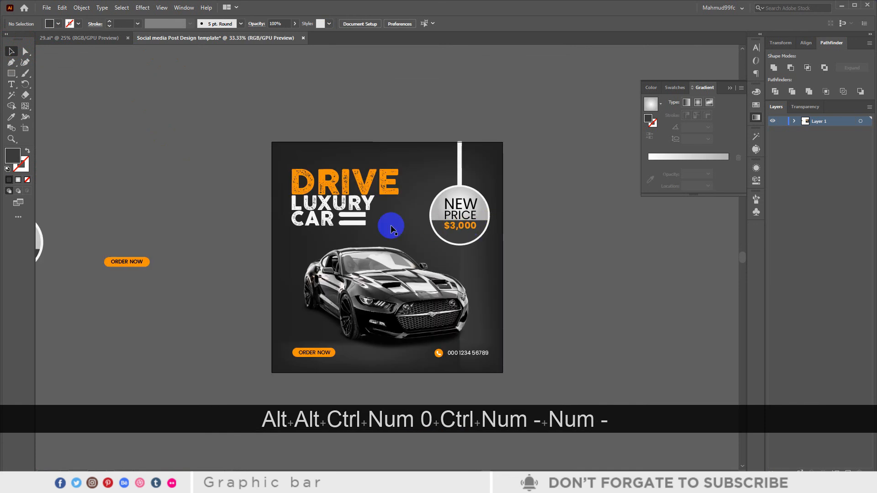
scroll(391, 227, "up", 1)
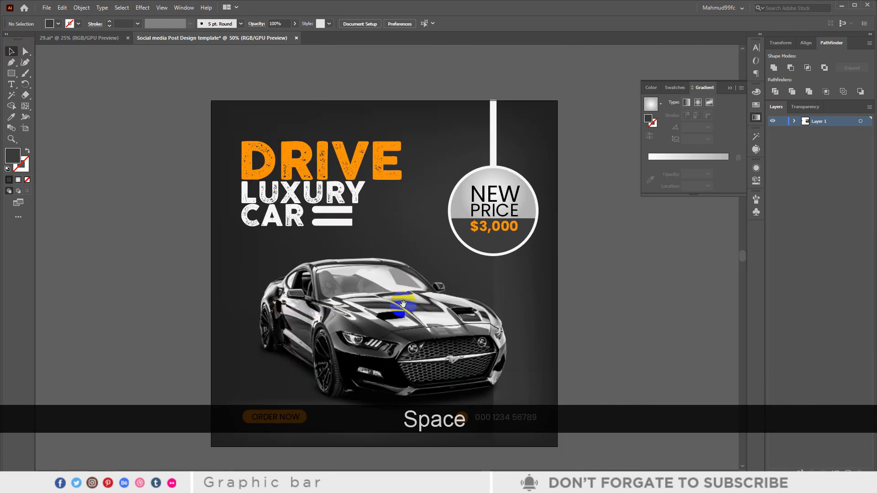
left_click_drag(395, 305, 411, 252)
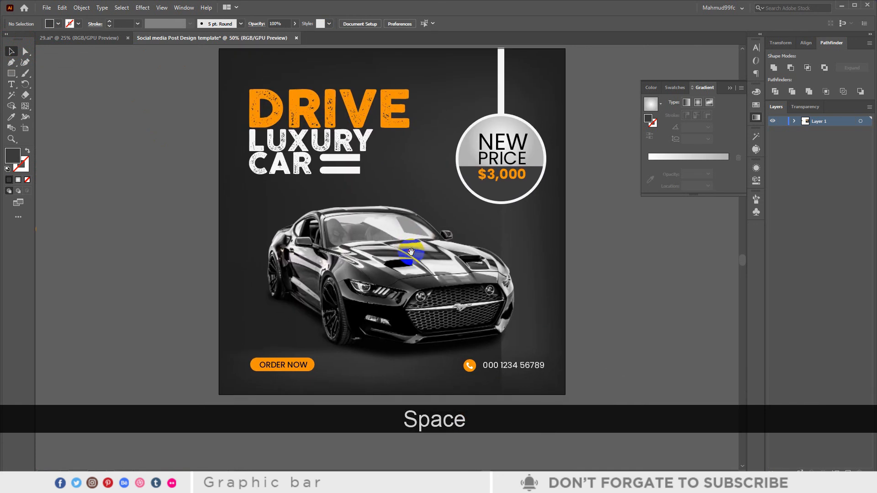
key("ctrl")
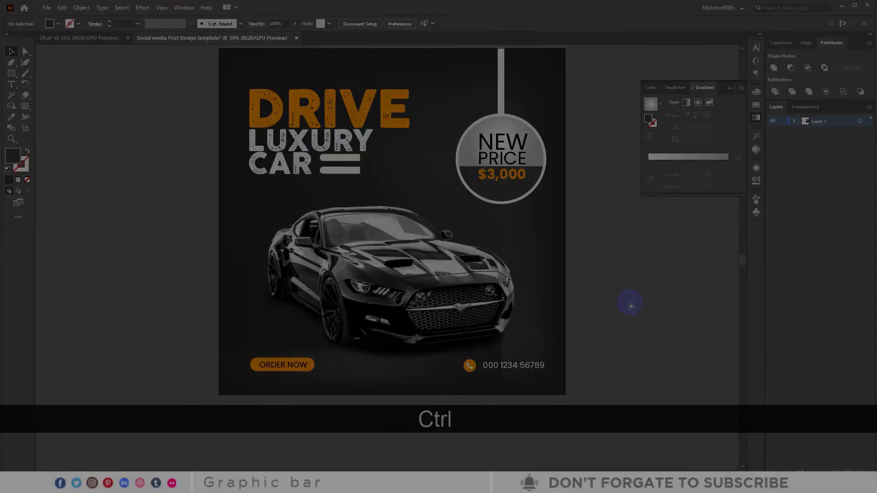